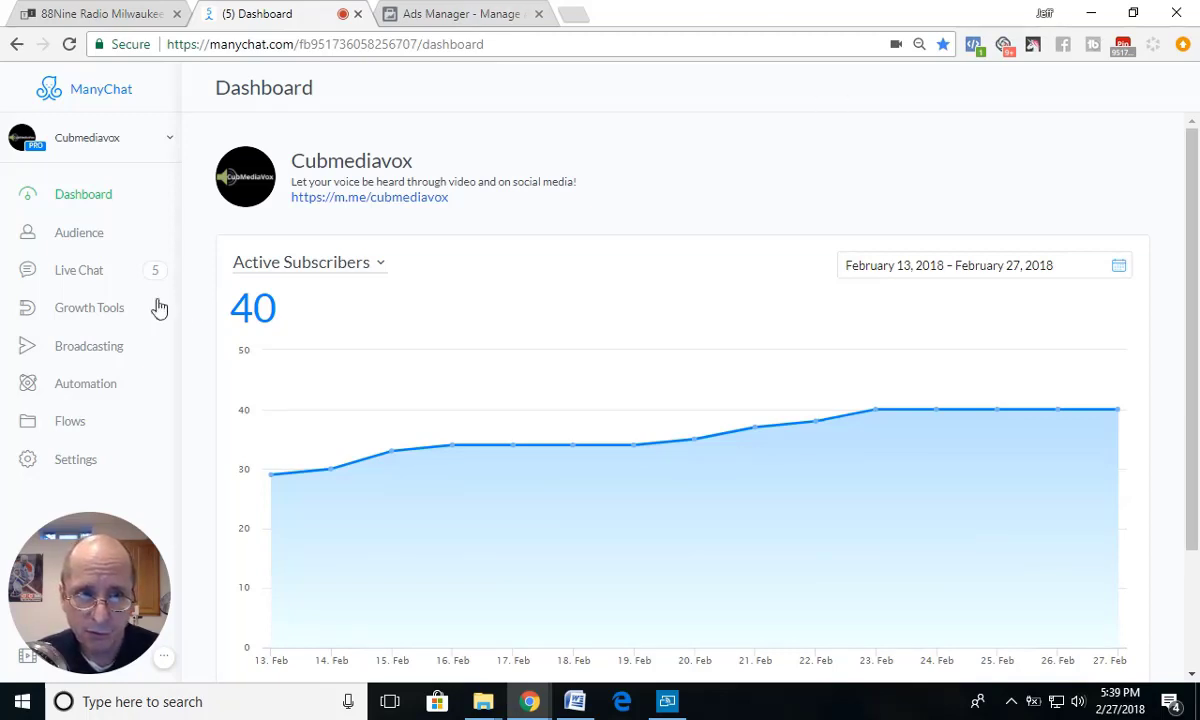
# Create a new growth tool of the Facebook Ads JSON type.
pyautogui.click(88, 310)
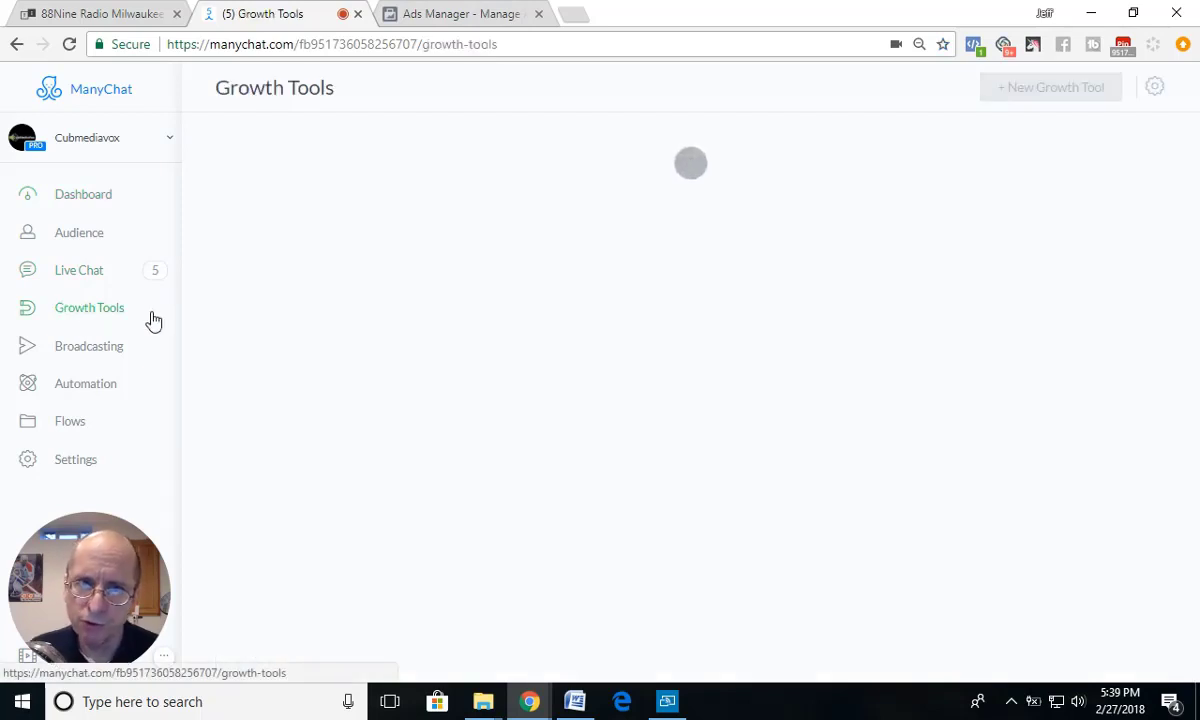
pyautogui.click(1030, 92)
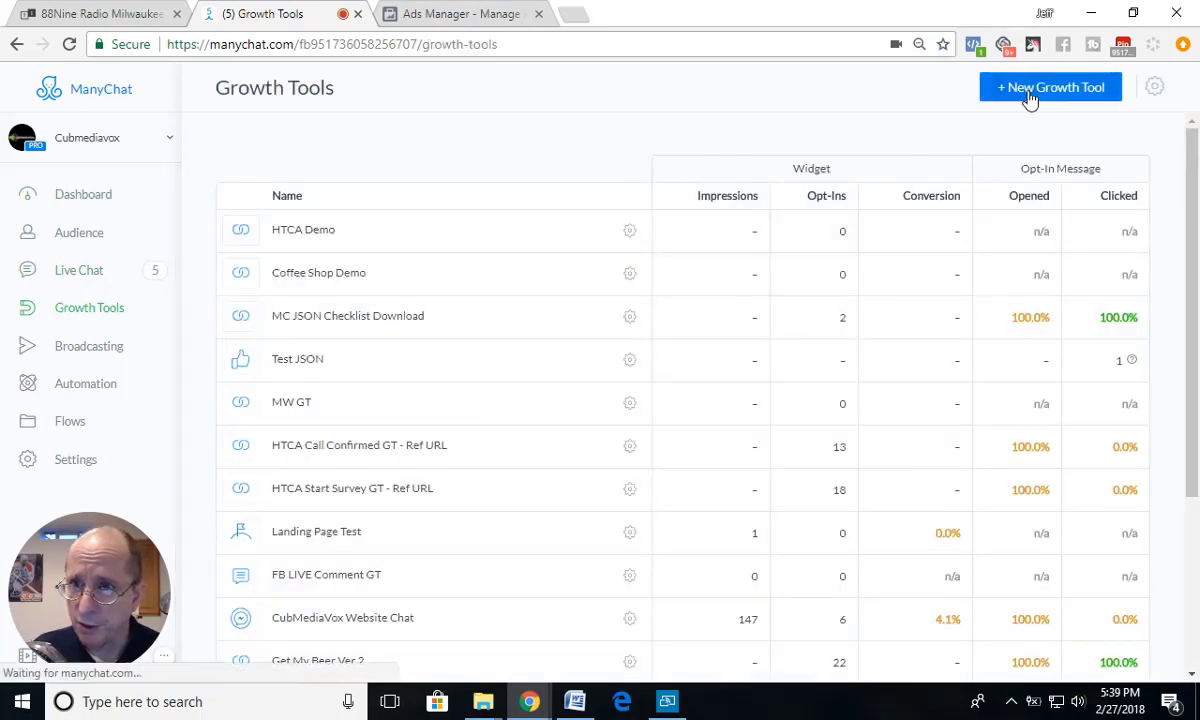
pyautogui.scroll(-2, 373, 515)
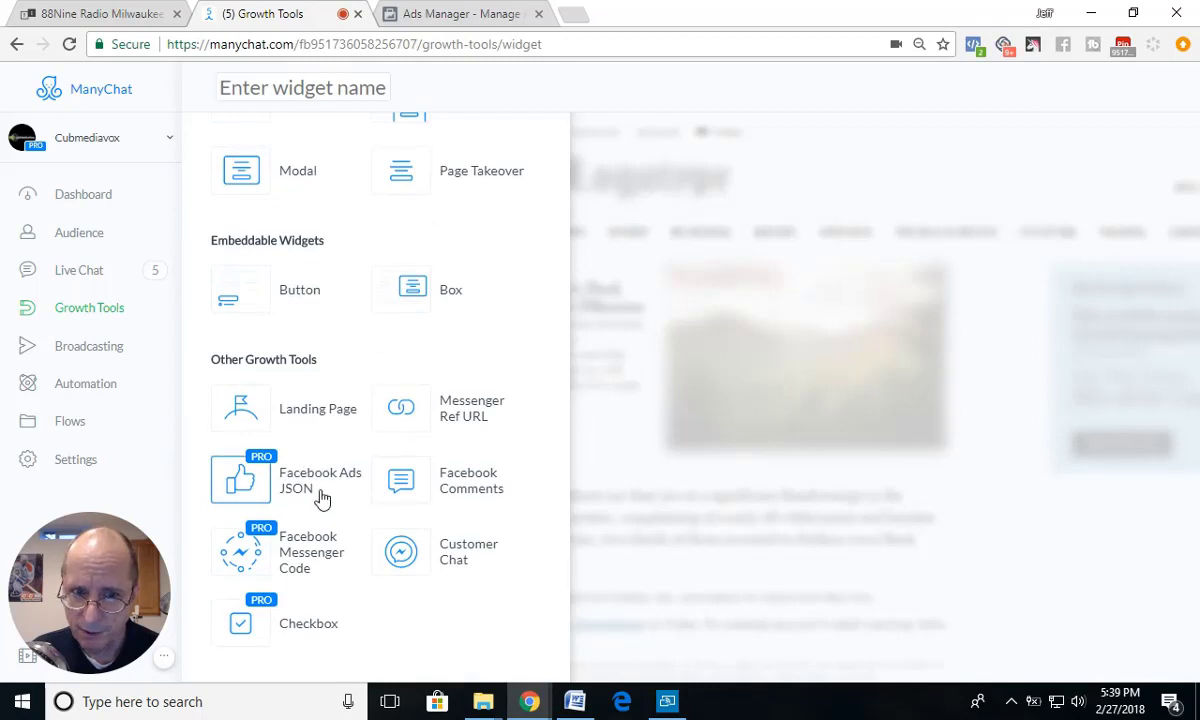
pyautogui.click(322, 486)
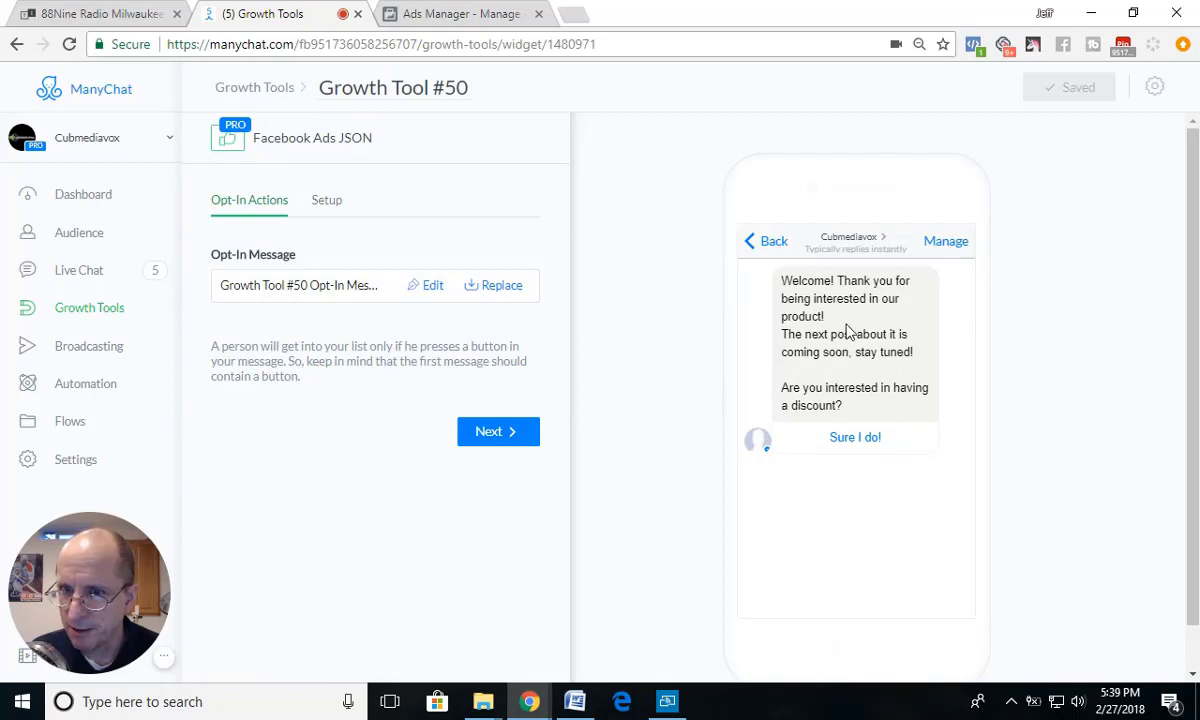
# Insert the First Name variable after "Great" in the opt-in message's "Sure I do!" reply and publish the flow.
pyautogui.click(429, 288)
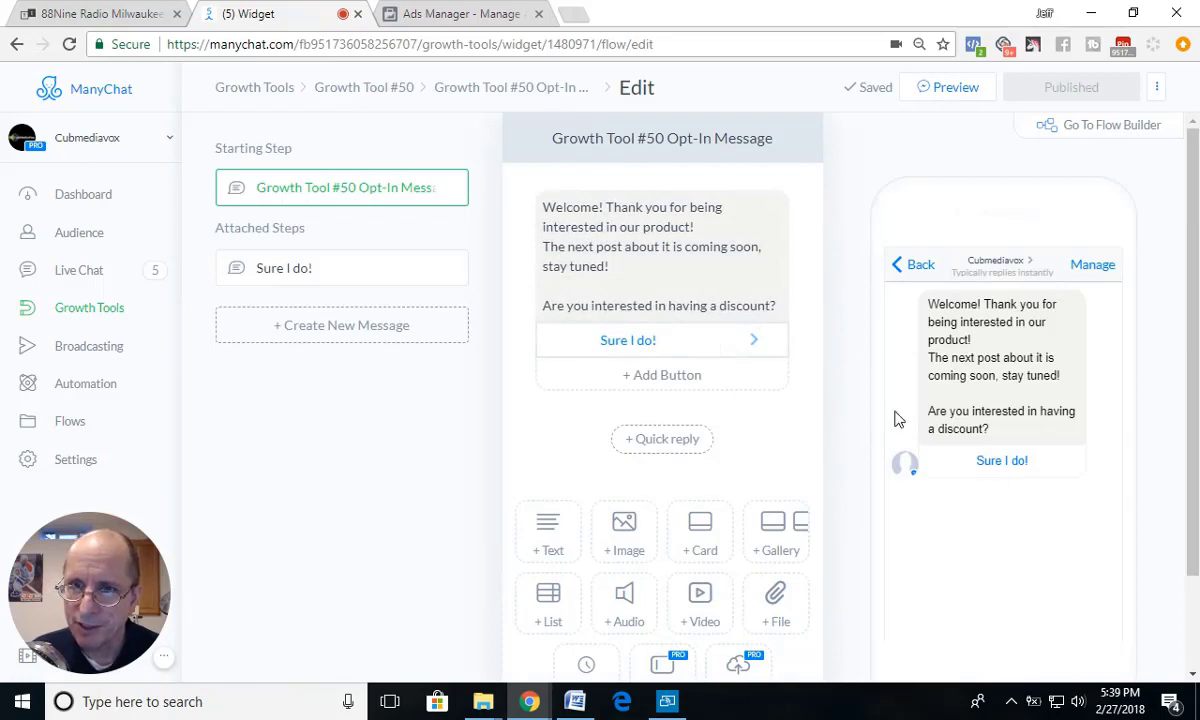
pyautogui.click(640, 340)
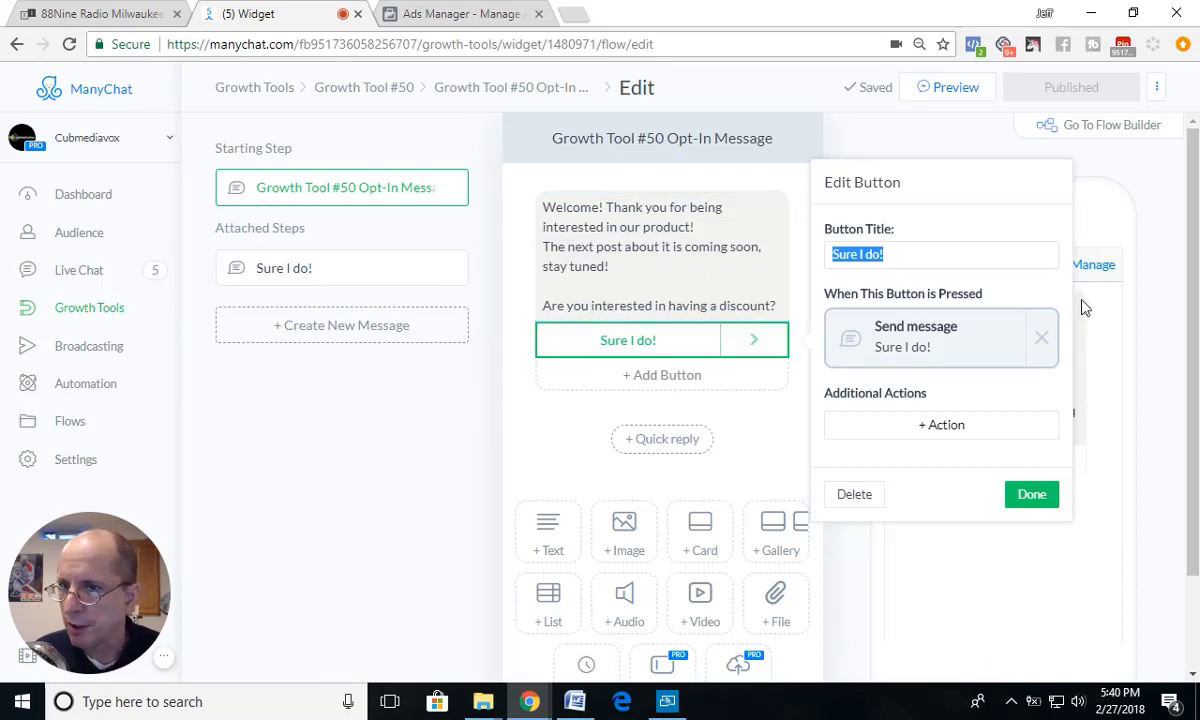
pyautogui.click(919, 348)
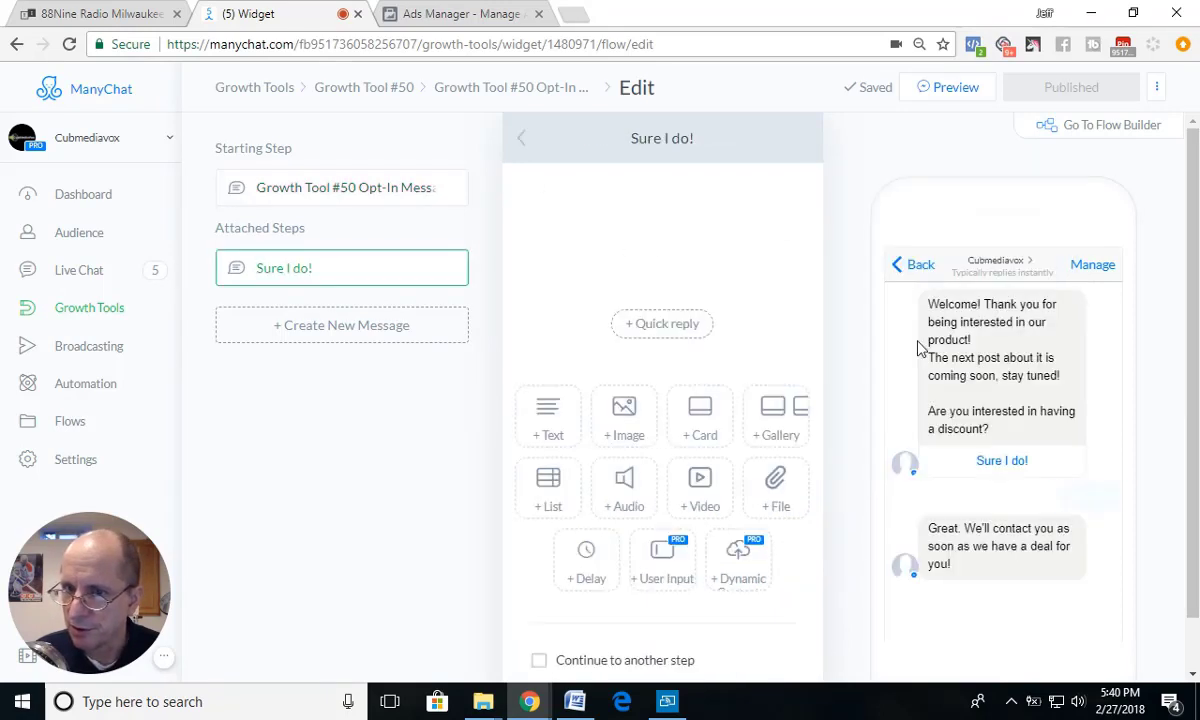
pyautogui.click(576, 210)
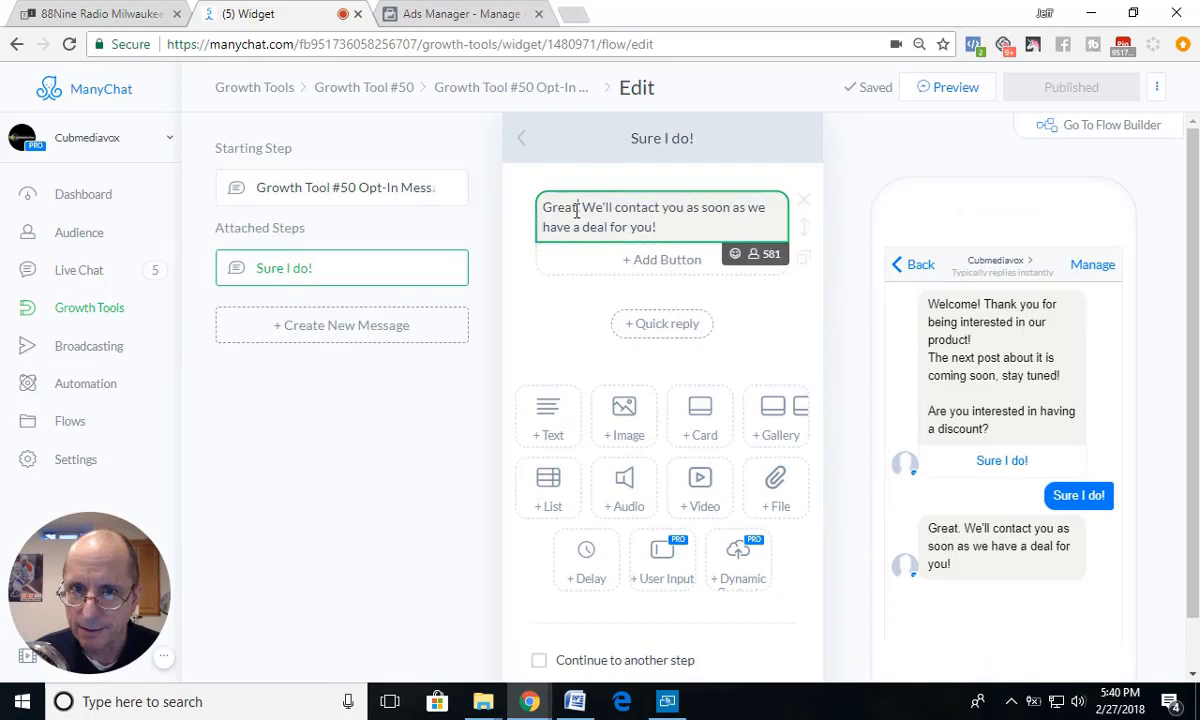
pyautogui.press('BackSpace')
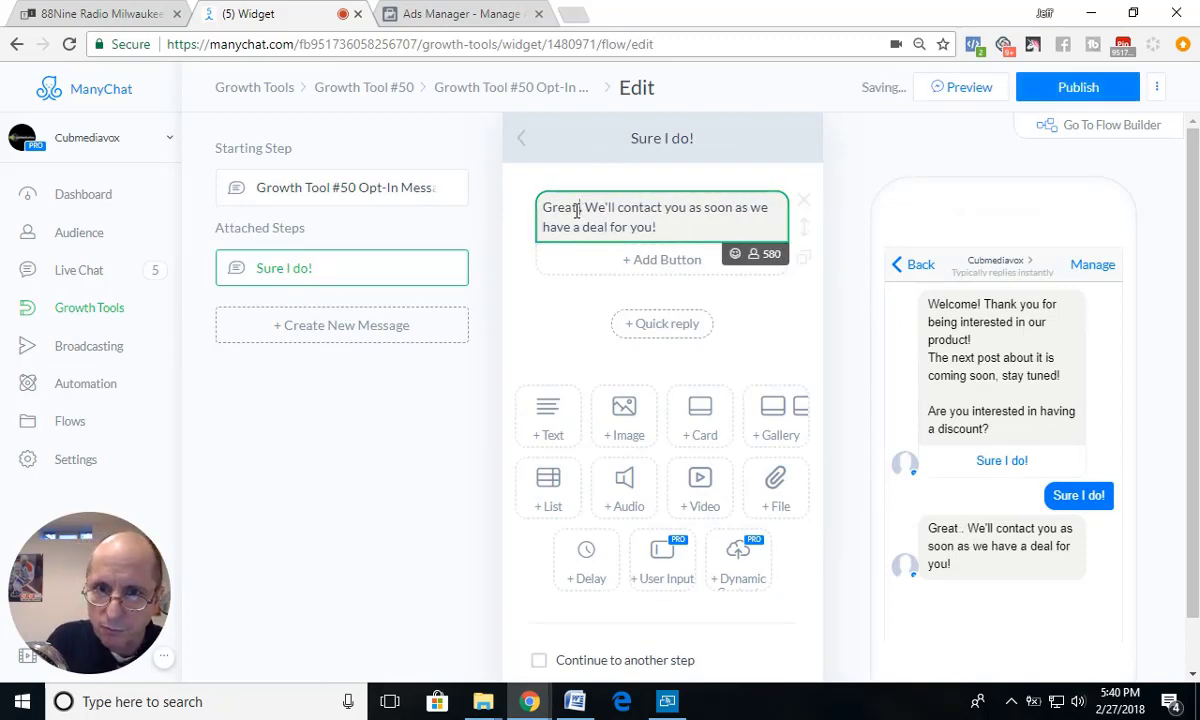
pyautogui.write('{{')
pyautogui.press('Return')
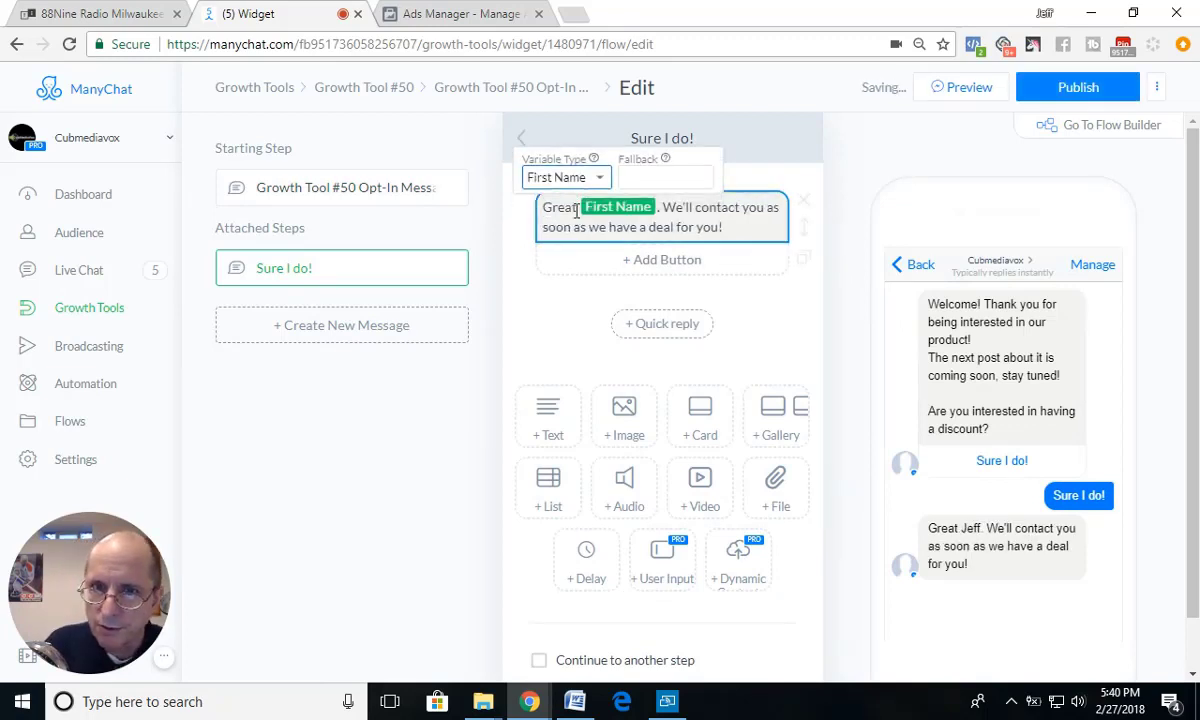
pyautogui.click(660, 207)
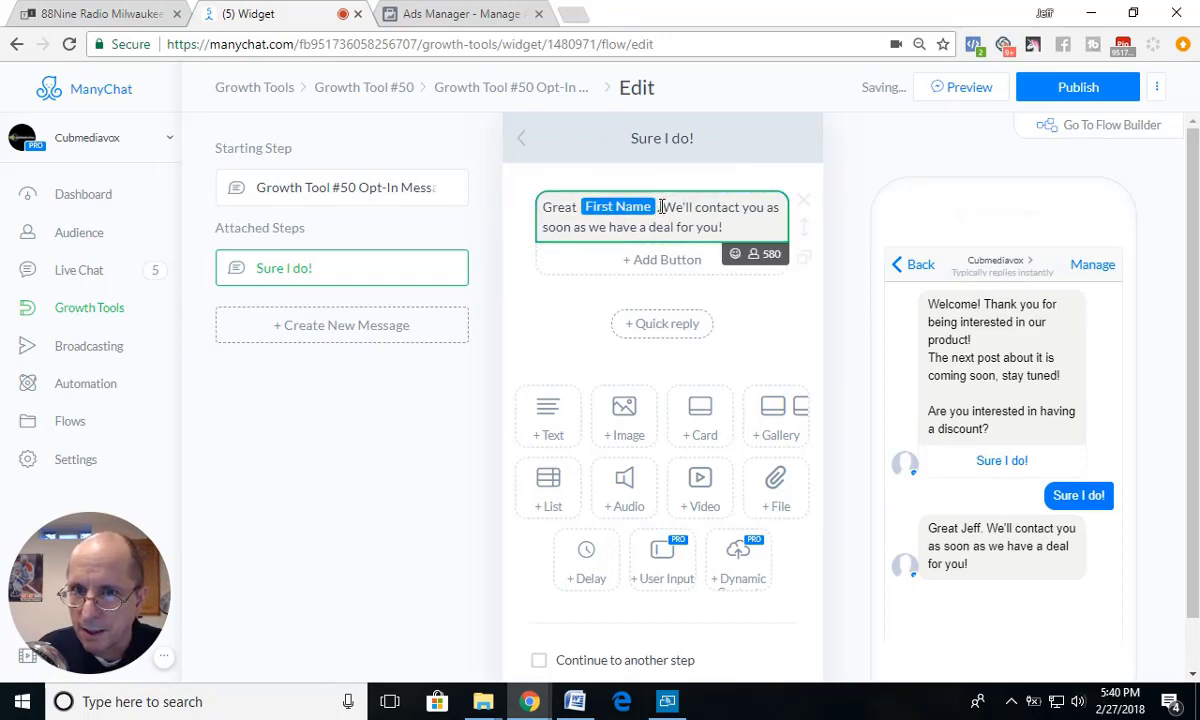
pyautogui.write('.')
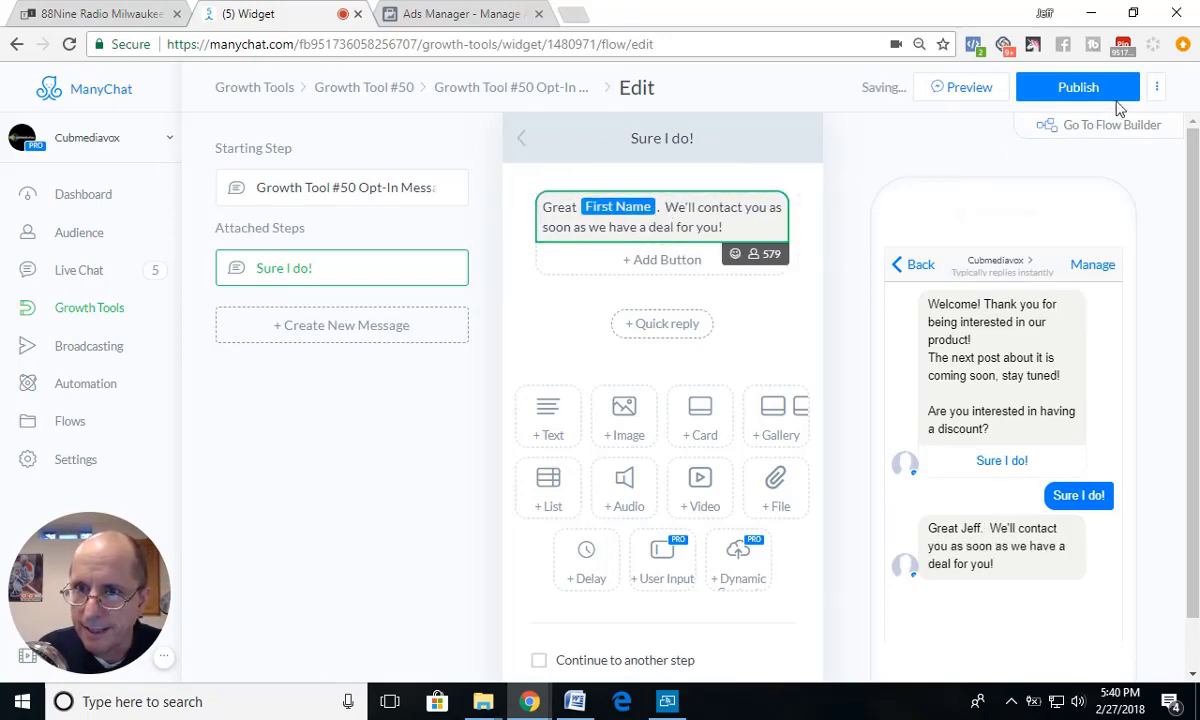
pyautogui.click(1096, 88)
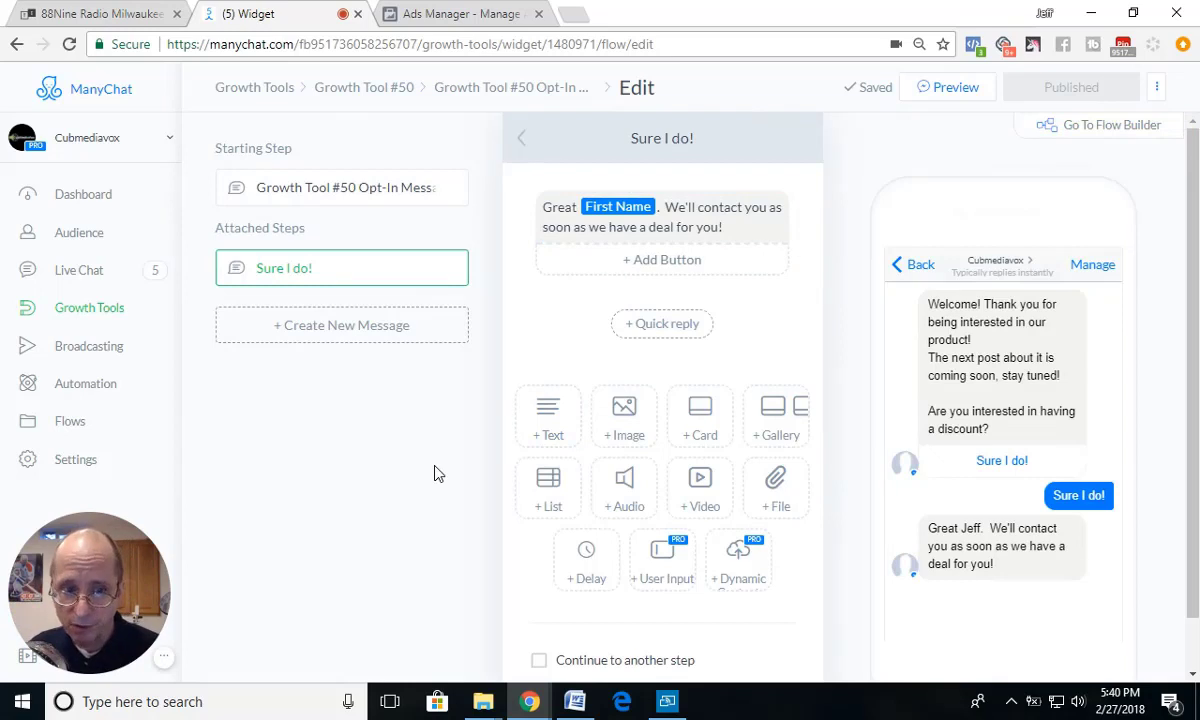
# Return to the growth tool and look at the existing flows that could replace its opt-in message.
pyautogui.click(388, 90)
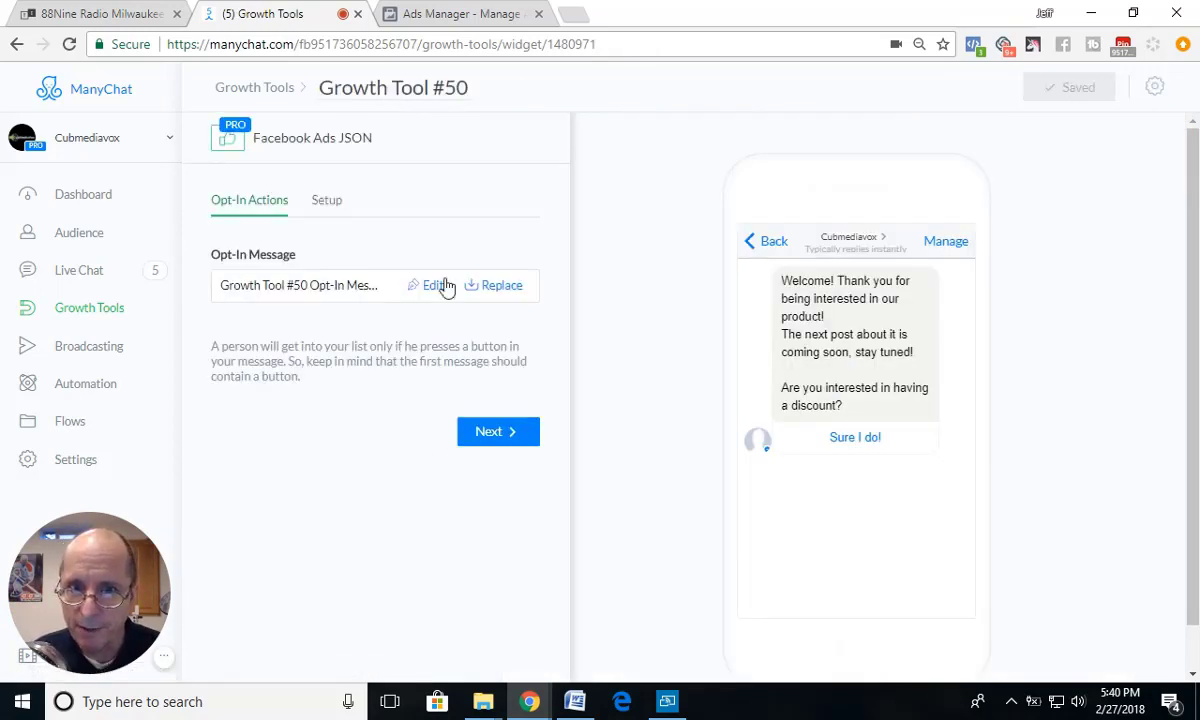
pyautogui.click(501, 294)
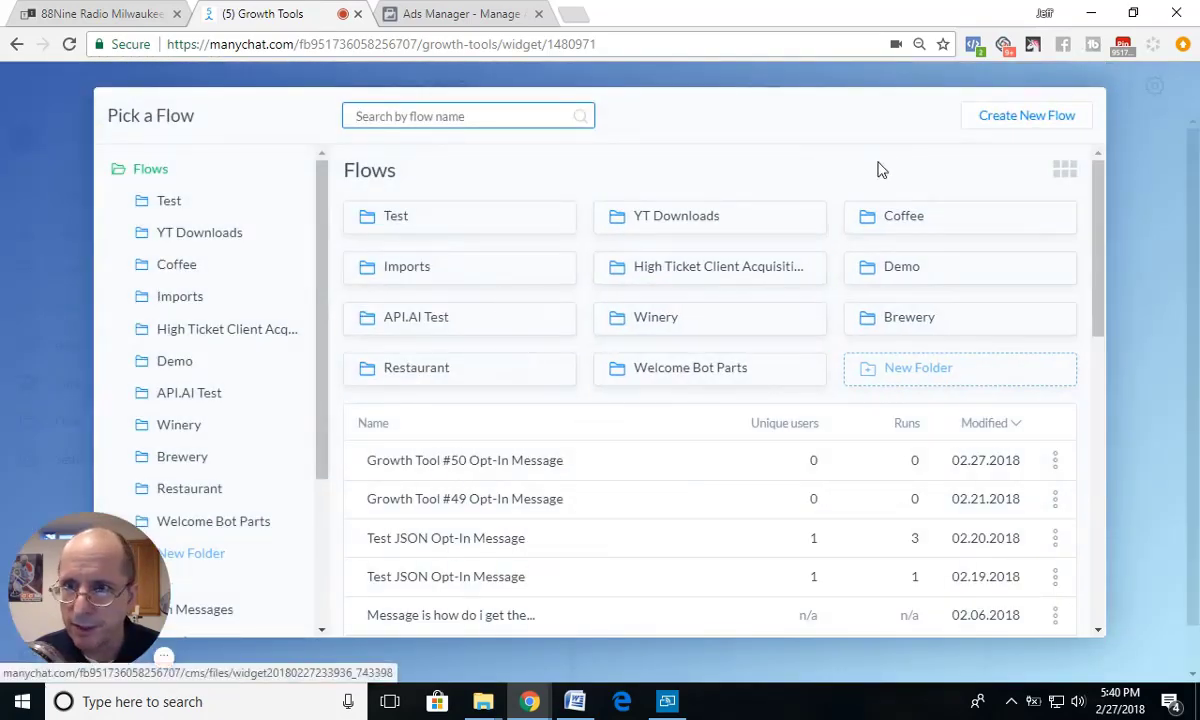
pyautogui.click(1136, 120)
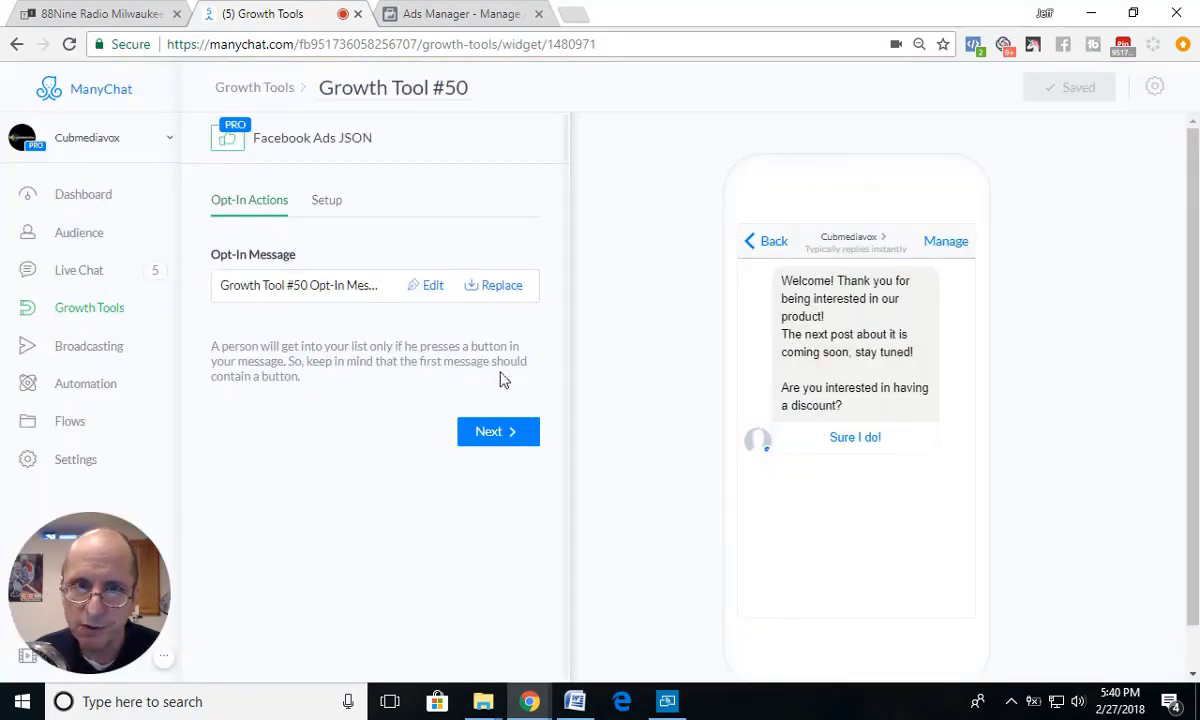
# Proceed to the growth tool's setup and copy its Facebook Ads JSON code to the clipboard.
pyautogui.click(517, 432)
pyautogui.scroll(-2, 343, 460)
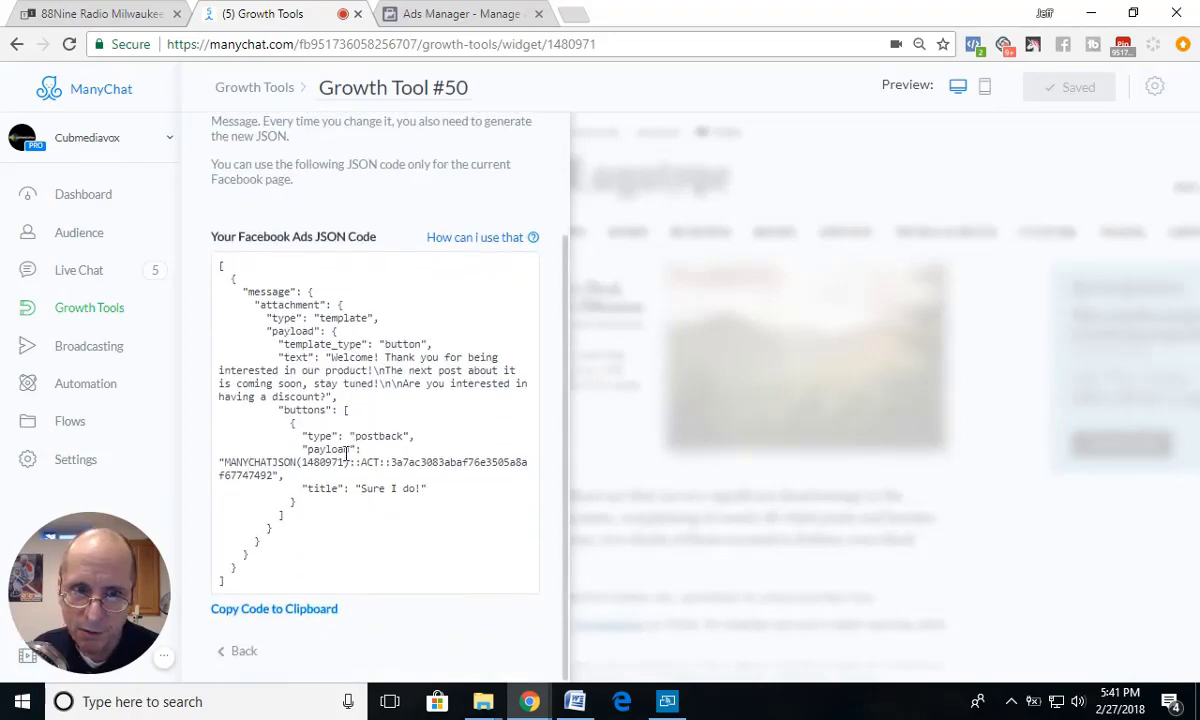
pyautogui.click(258, 610)
# Switch to Facebook Ads Manager and start a new campaign with the Messages objective.
pyautogui.click(420, 15)
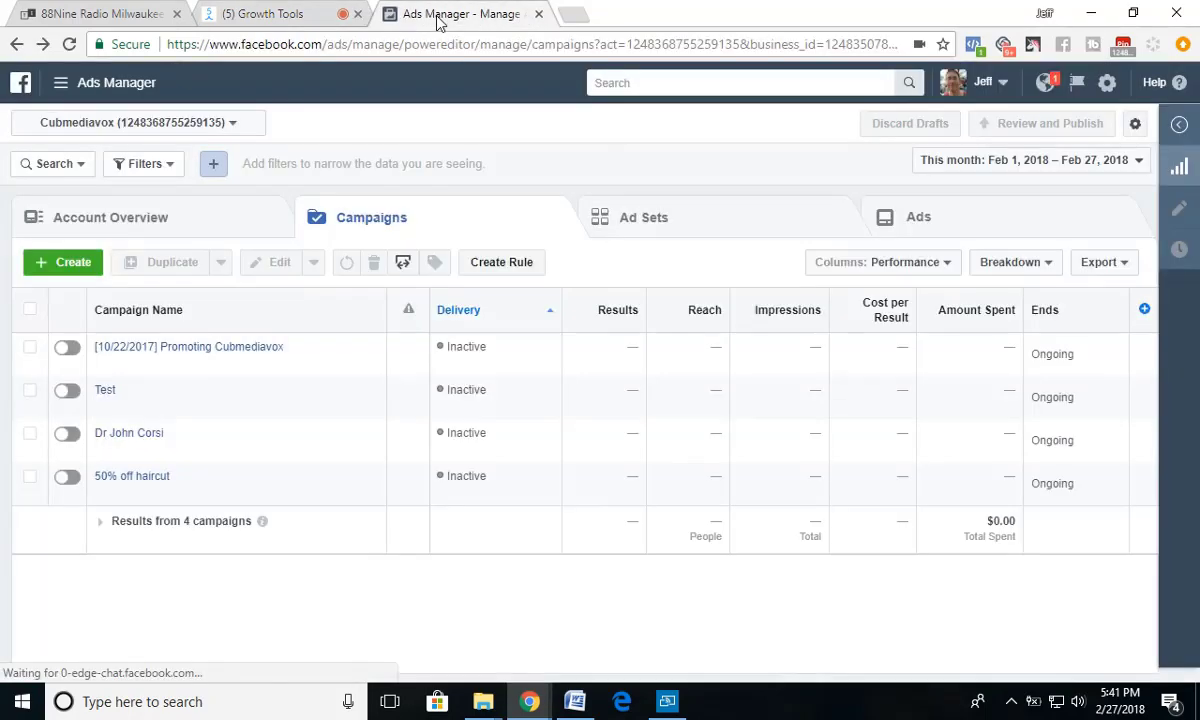
pyautogui.click(63, 266)
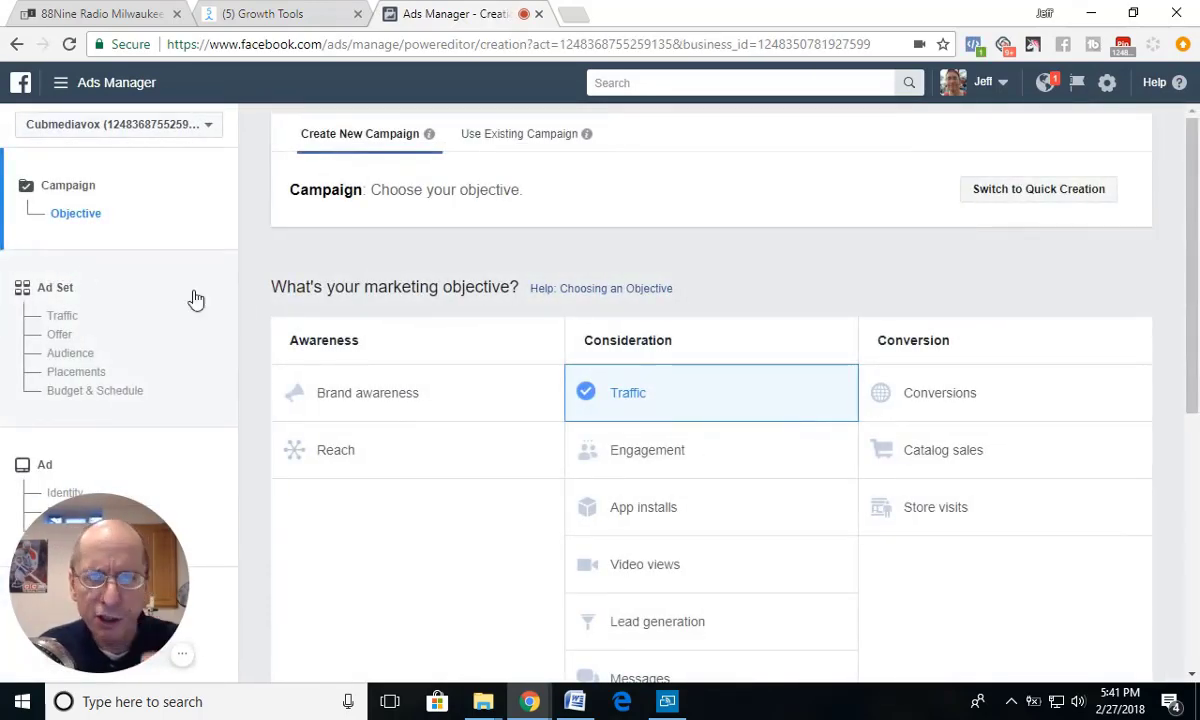
pyautogui.scroll(-2, 655, 428)
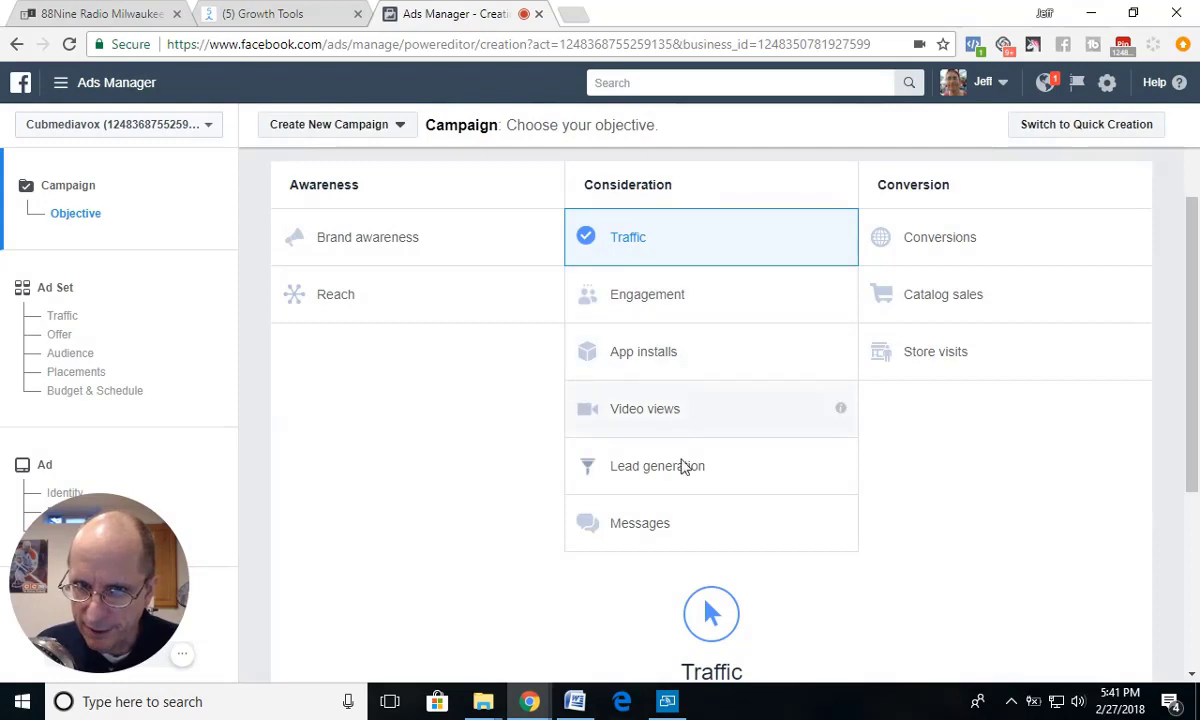
pyautogui.click(650, 530)
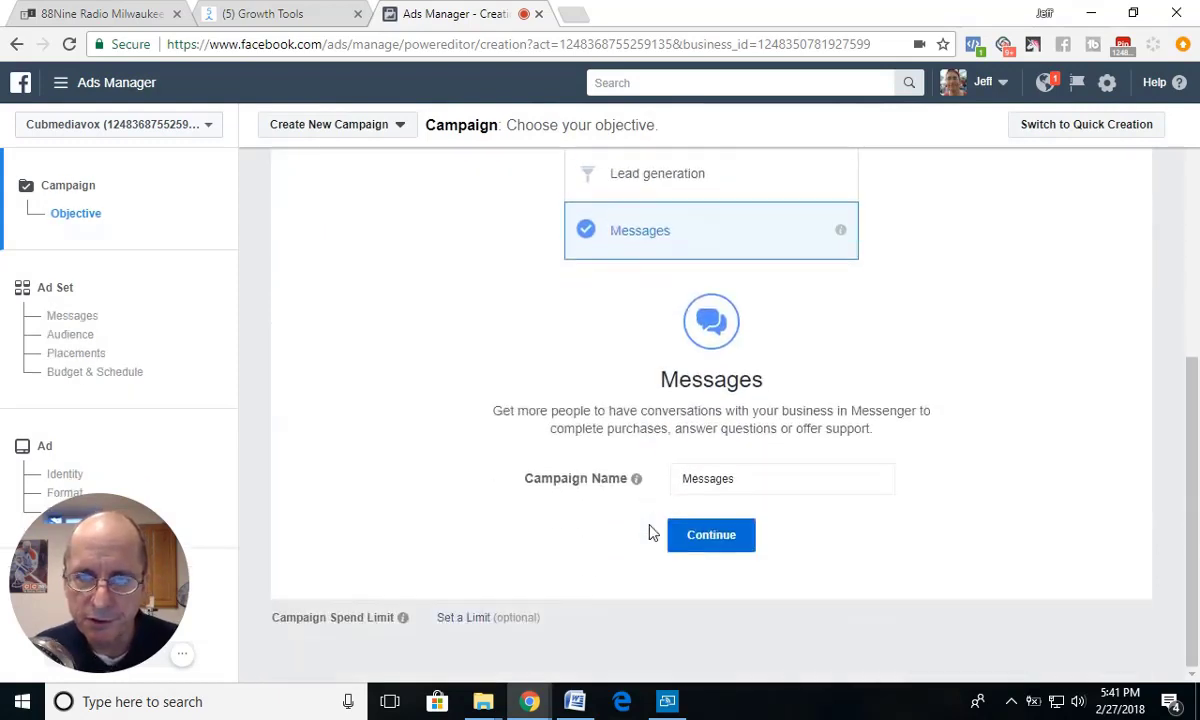
# Name the campaign "Test Msg".
pyautogui.click(740, 480)
pyautogui.moveTo(740, 480); pyautogui.dragTo(595, 476)
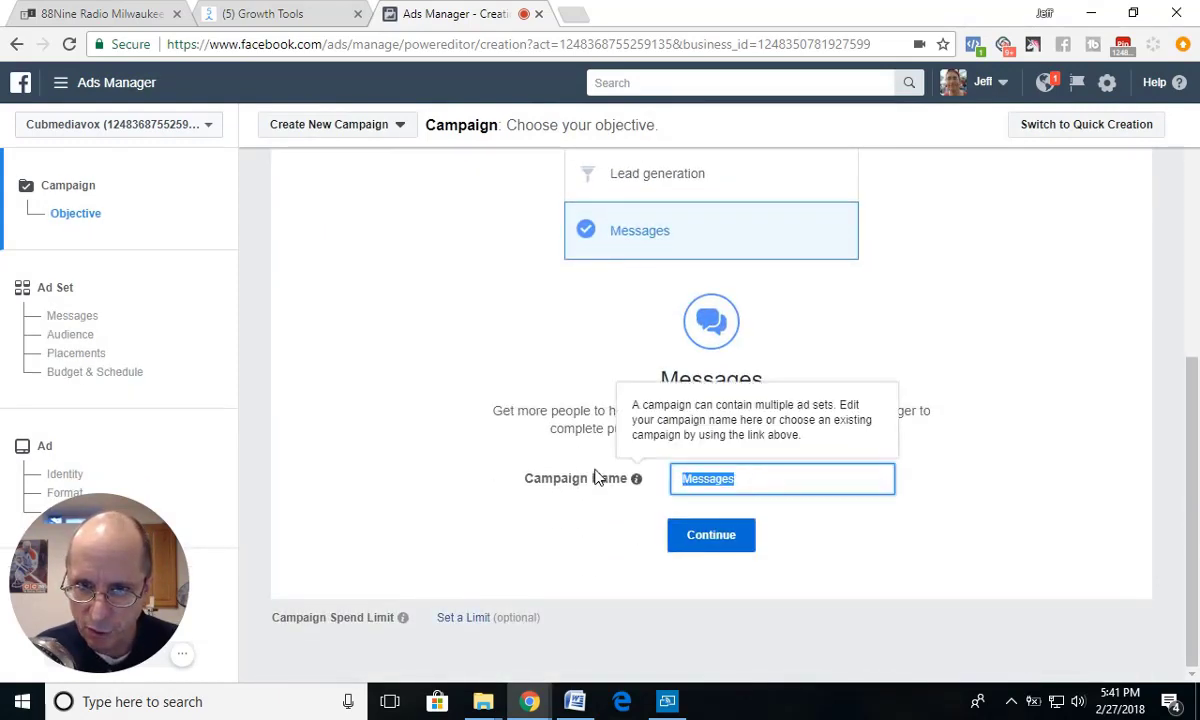
pyautogui.write('Test ')
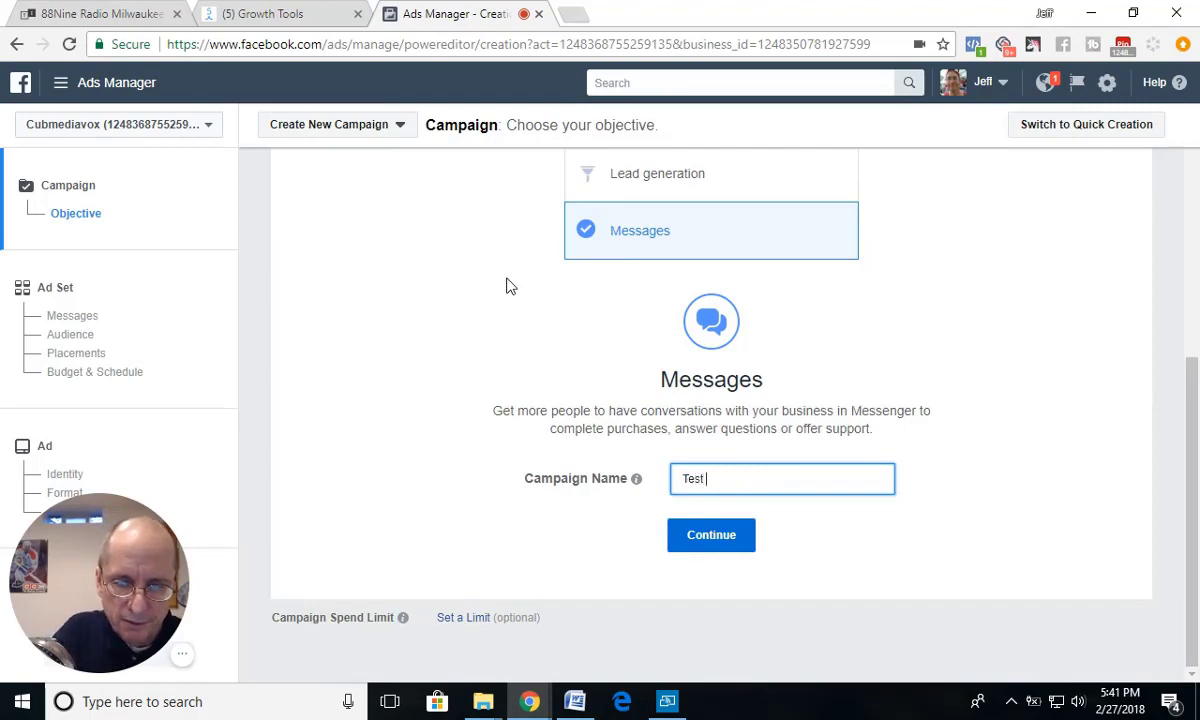
pyautogui.write('Msg')
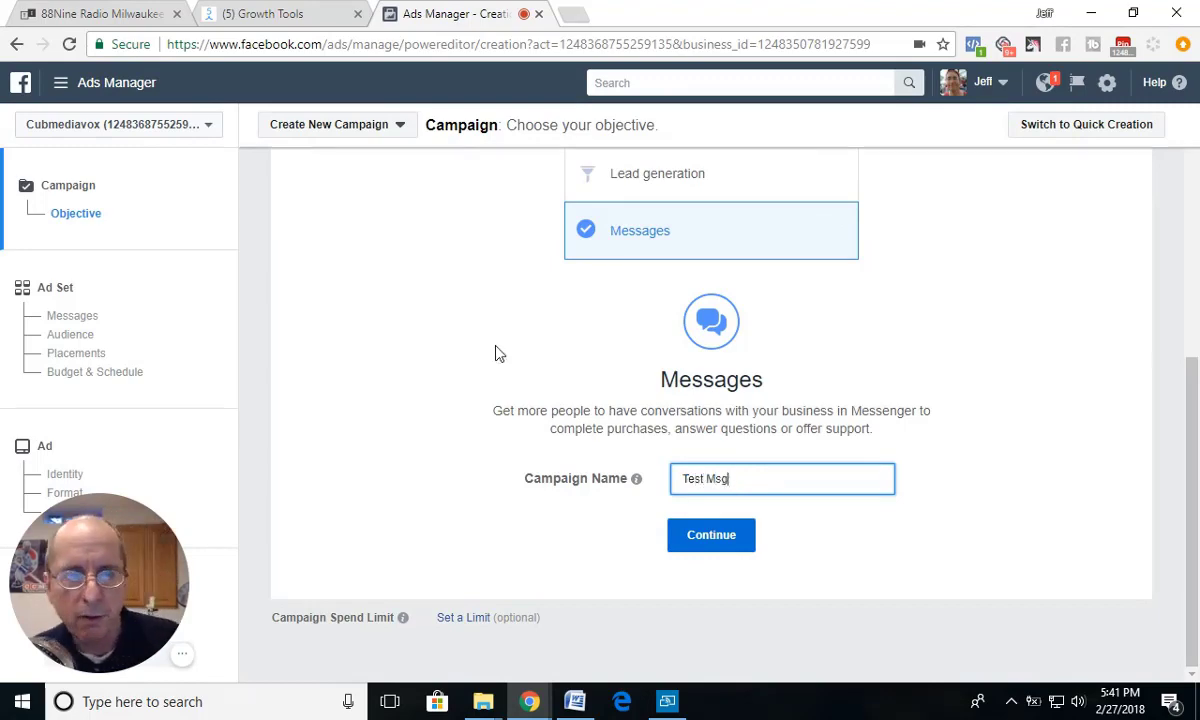
# Review the available marketing objectives and the description of the Messages objective.
pyautogui.scroll(5, 485, 375)
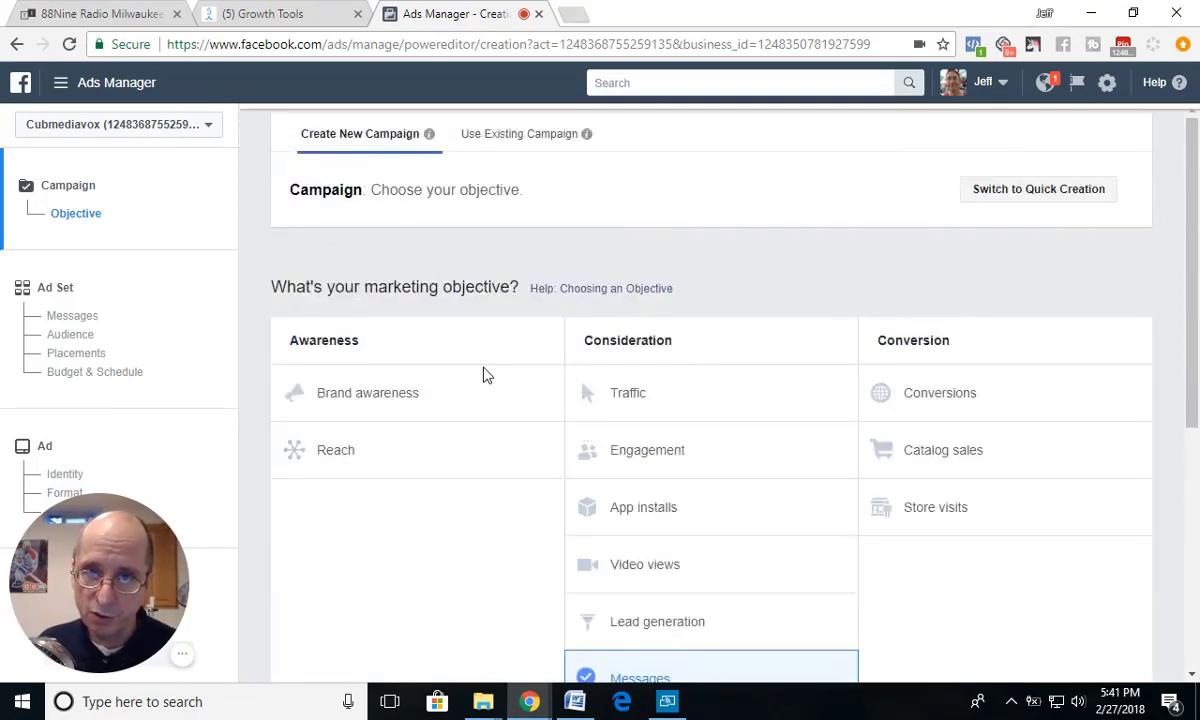
pyautogui.scroll(-3, 534, 598)
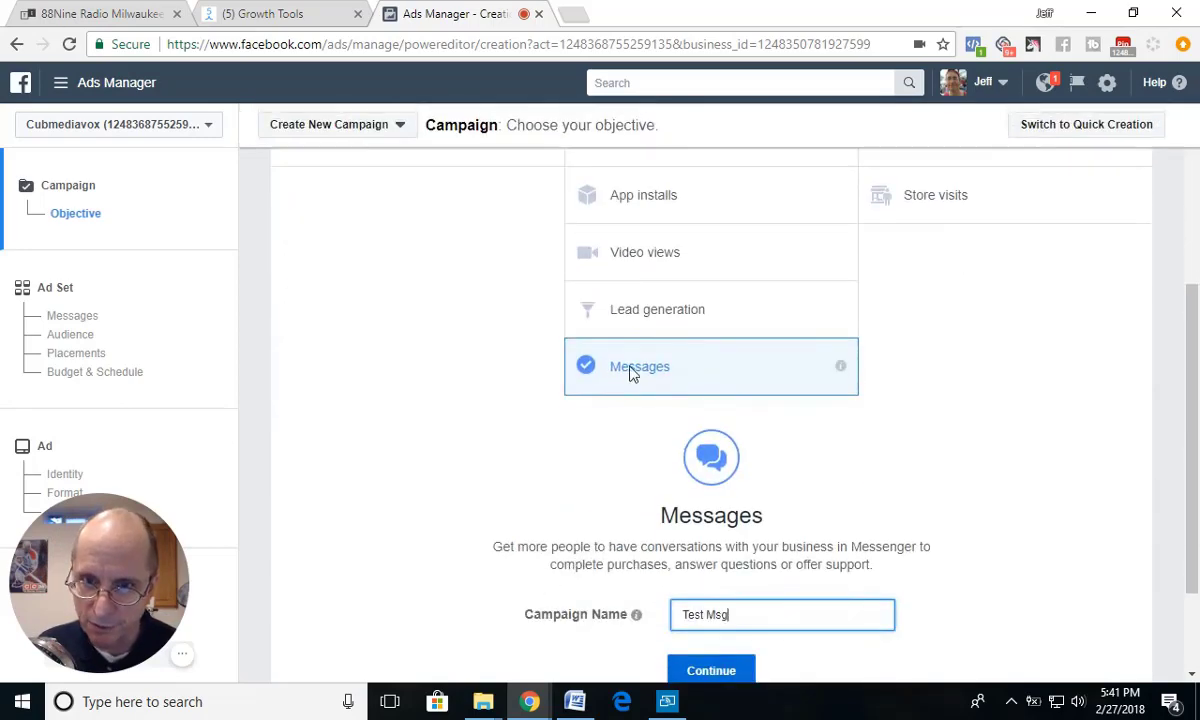
pyautogui.scroll(-1, 530, 476)
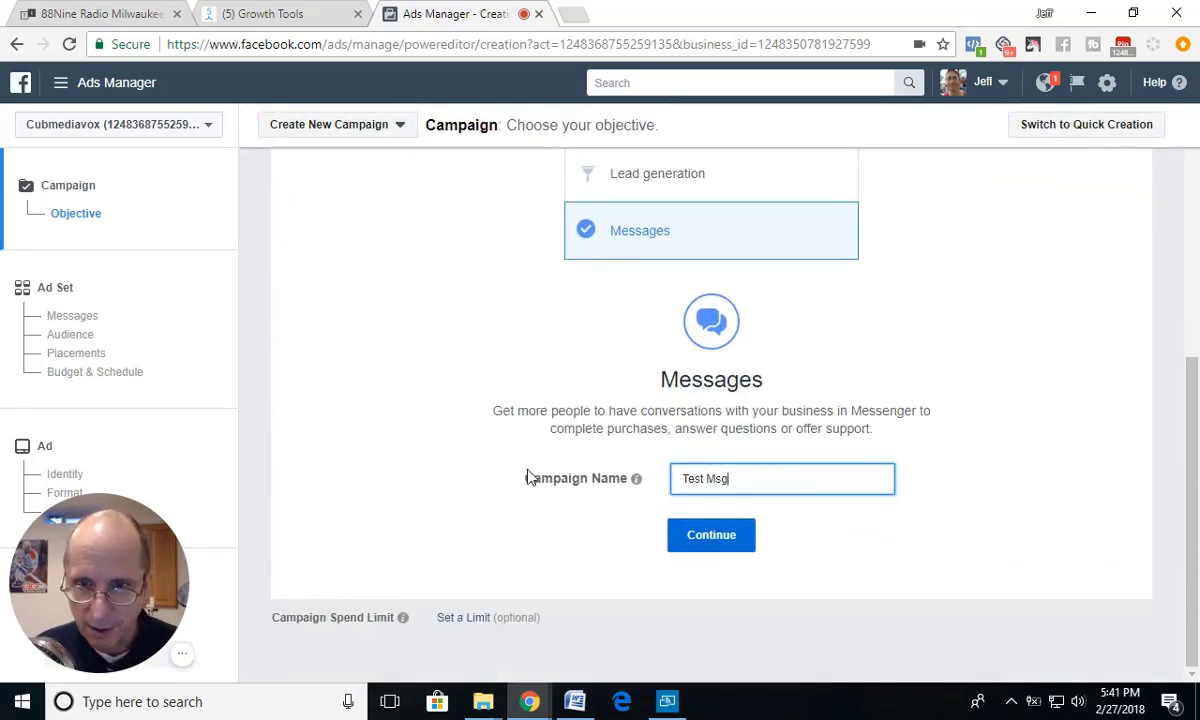
pyautogui.scroll(1, 518, 480)
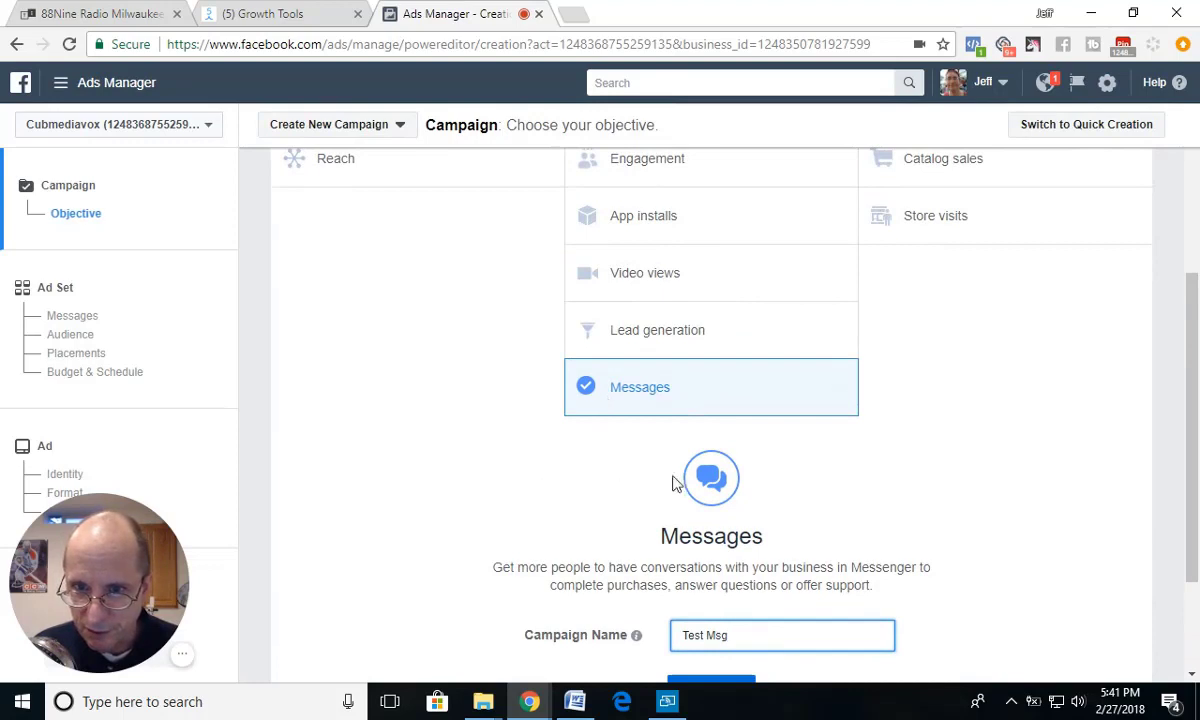
pyautogui.moveTo(843, 400)
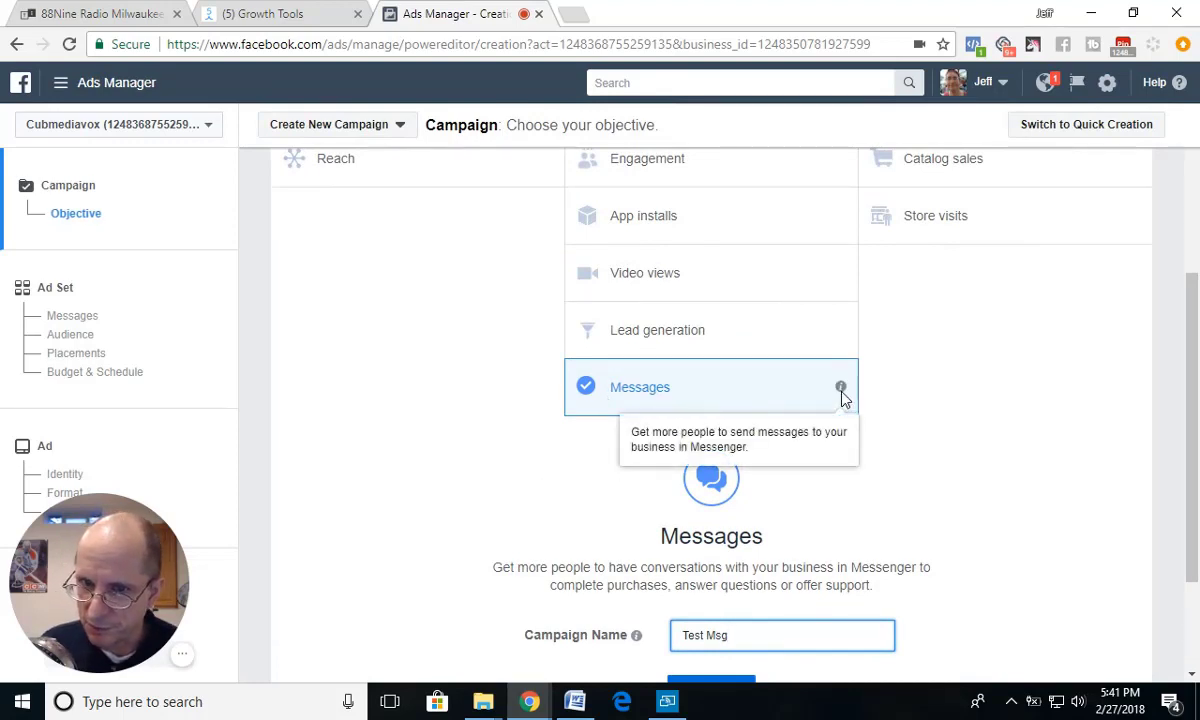
pyautogui.scroll(3, 905, 420)
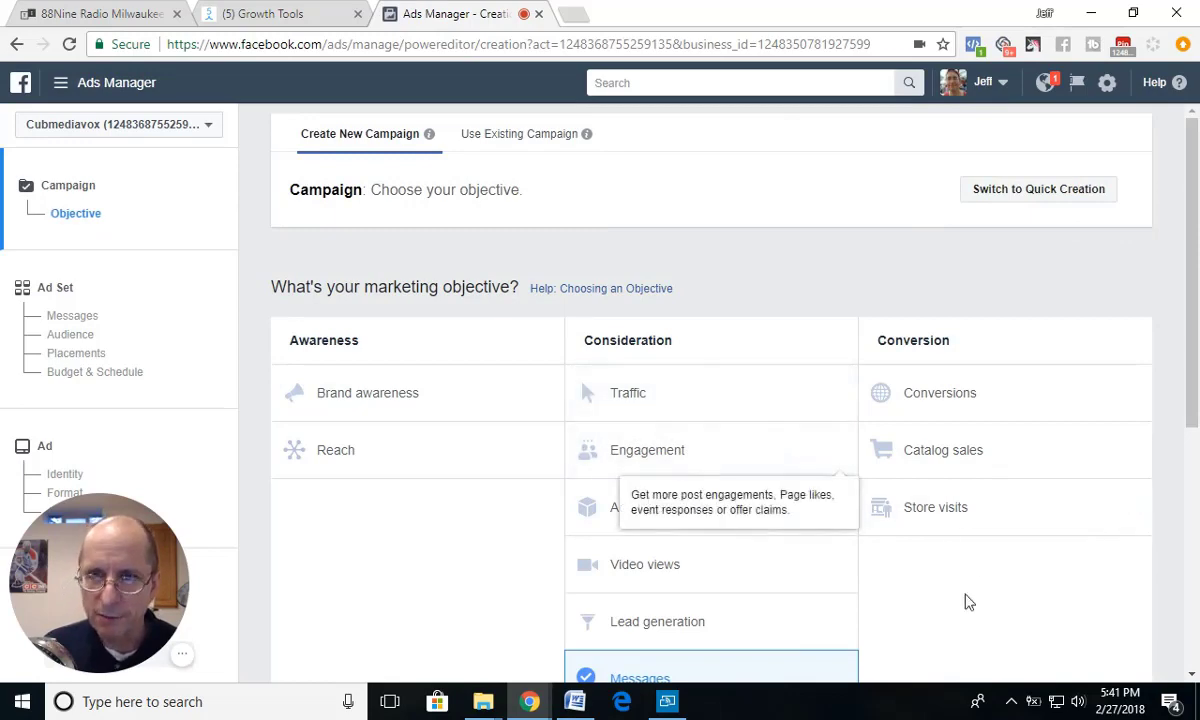
pyautogui.scroll(-3, 930, 605)
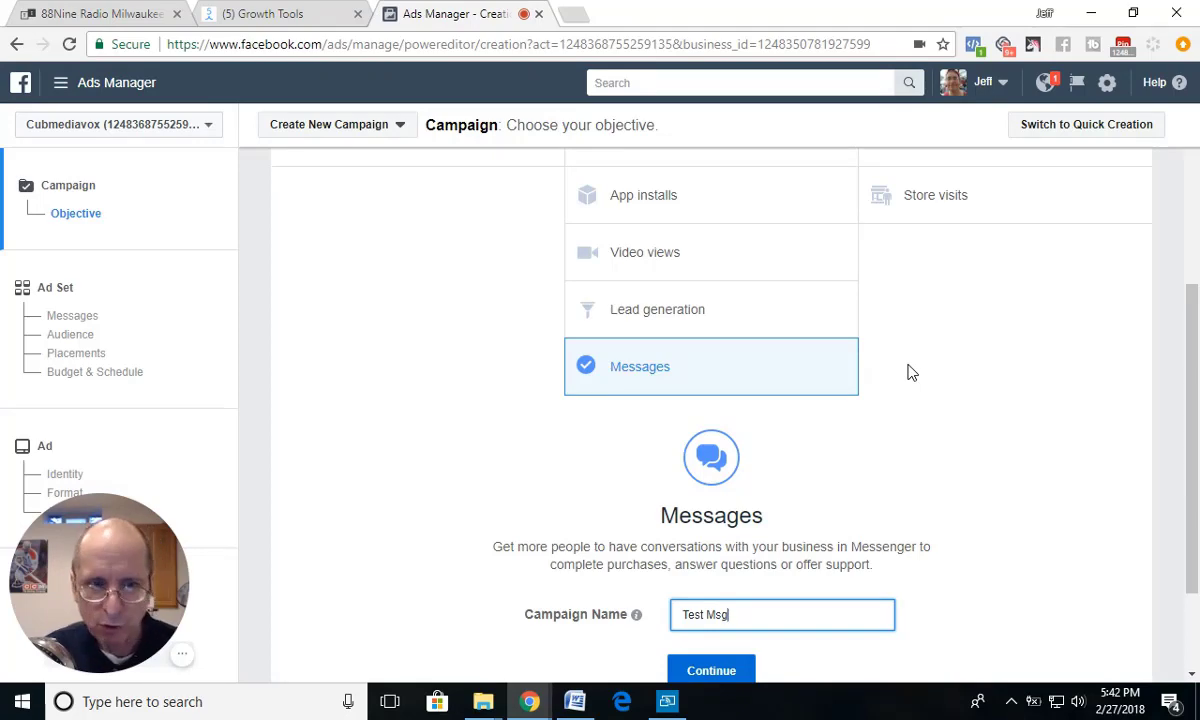
pyautogui.scroll(-2, 908, 372)
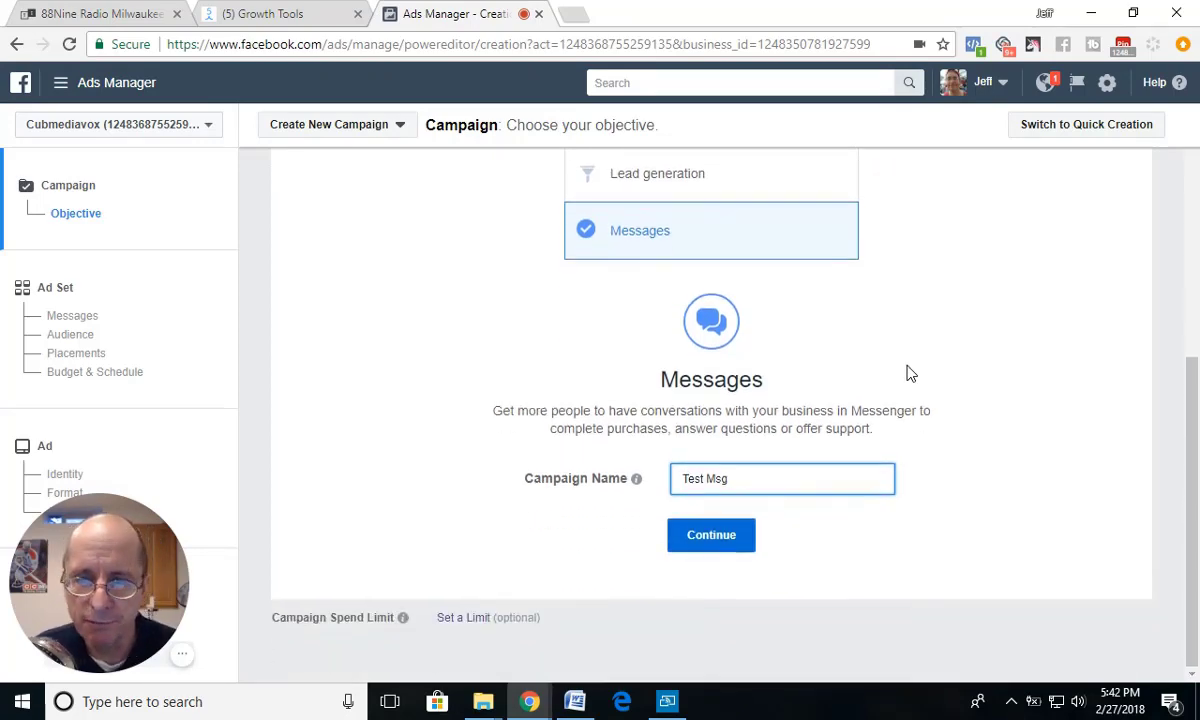
# Continue to the ad set and choose Click to Messenger as the message ad type.
pyautogui.click(720, 538)
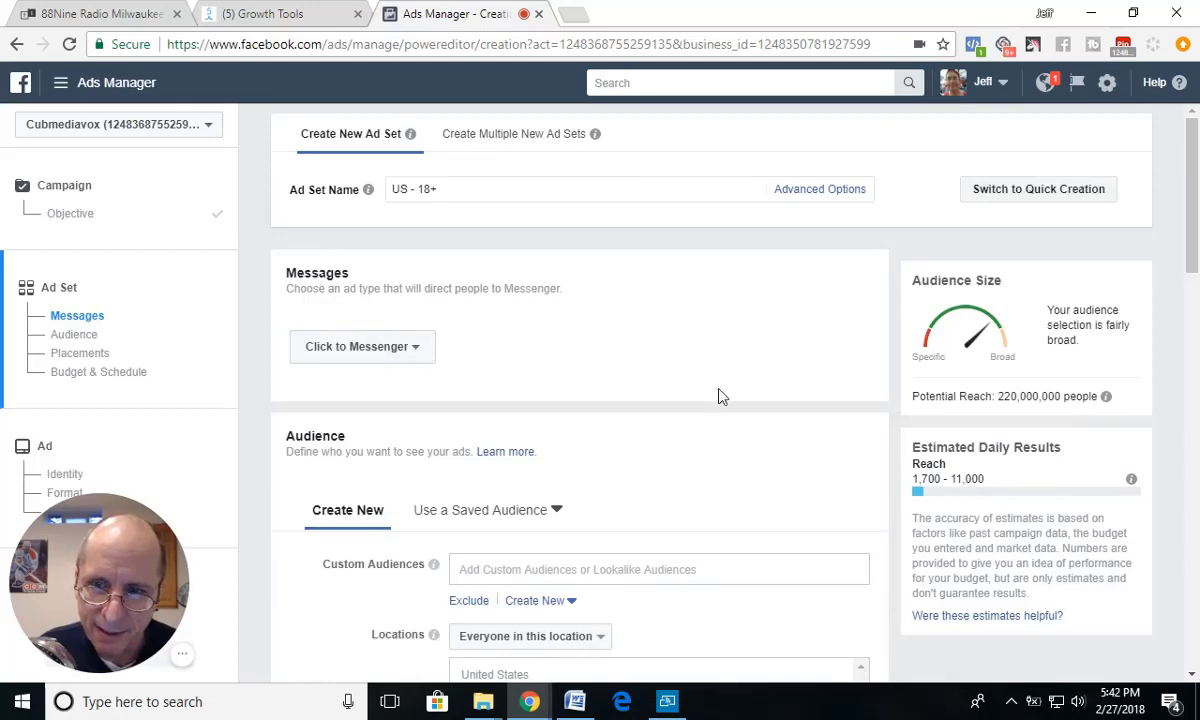
pyautogui.scroll(-3, 727, 400)
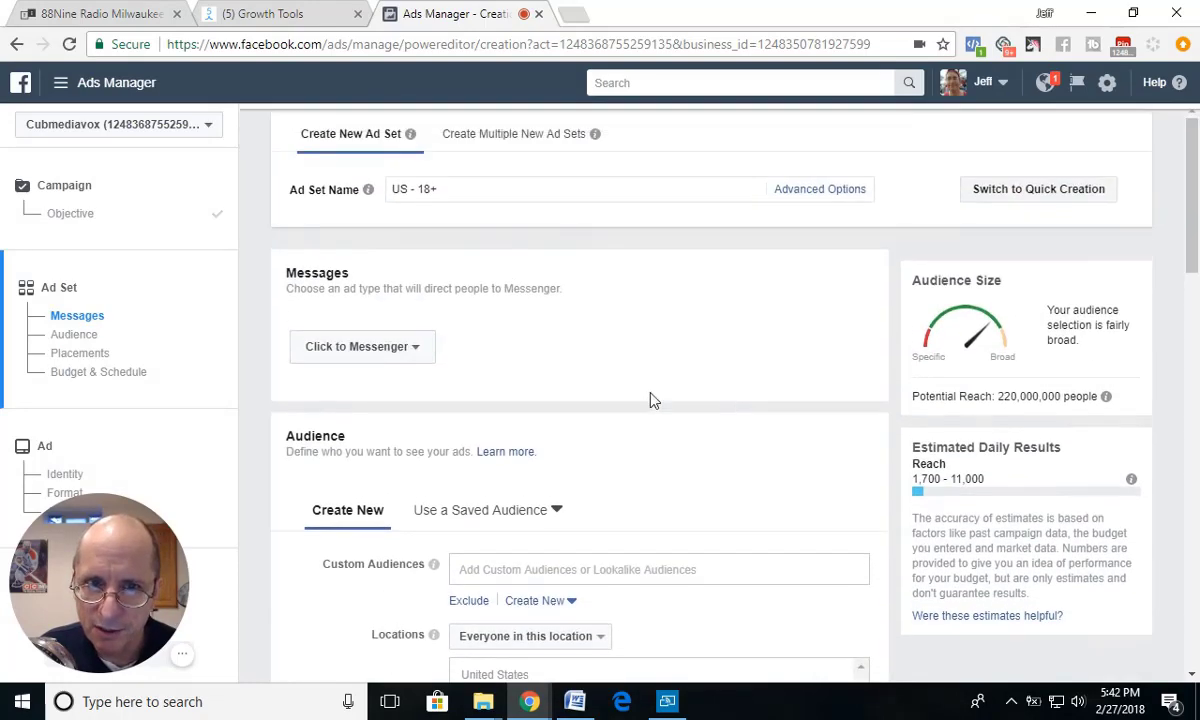
pyautogui.click(375, 347)
pyautogui.click(435, 379)
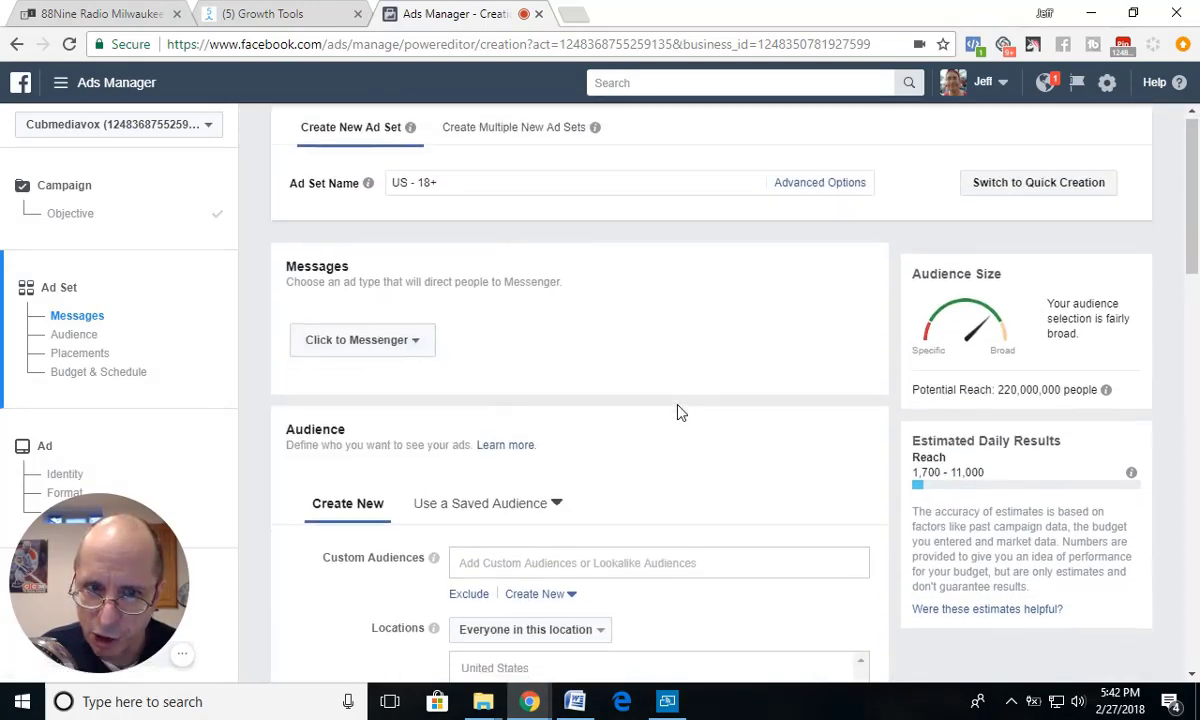
# Examine the ad set's audience settings and the platforms and mobile device options offered under Edit Placements.
pyautogui.scroll(-3, 678, 410)
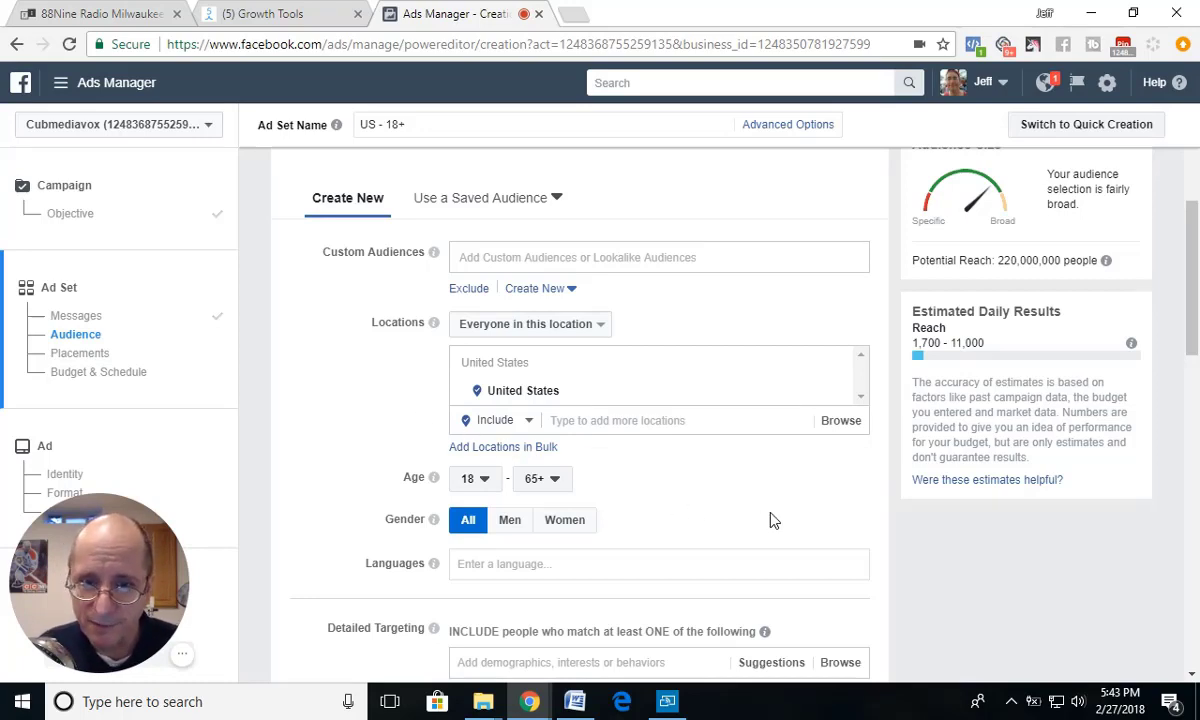
pyautogui.scroll(-2, 770, 518)
pyautogui.scroll(-2, 680, 437)
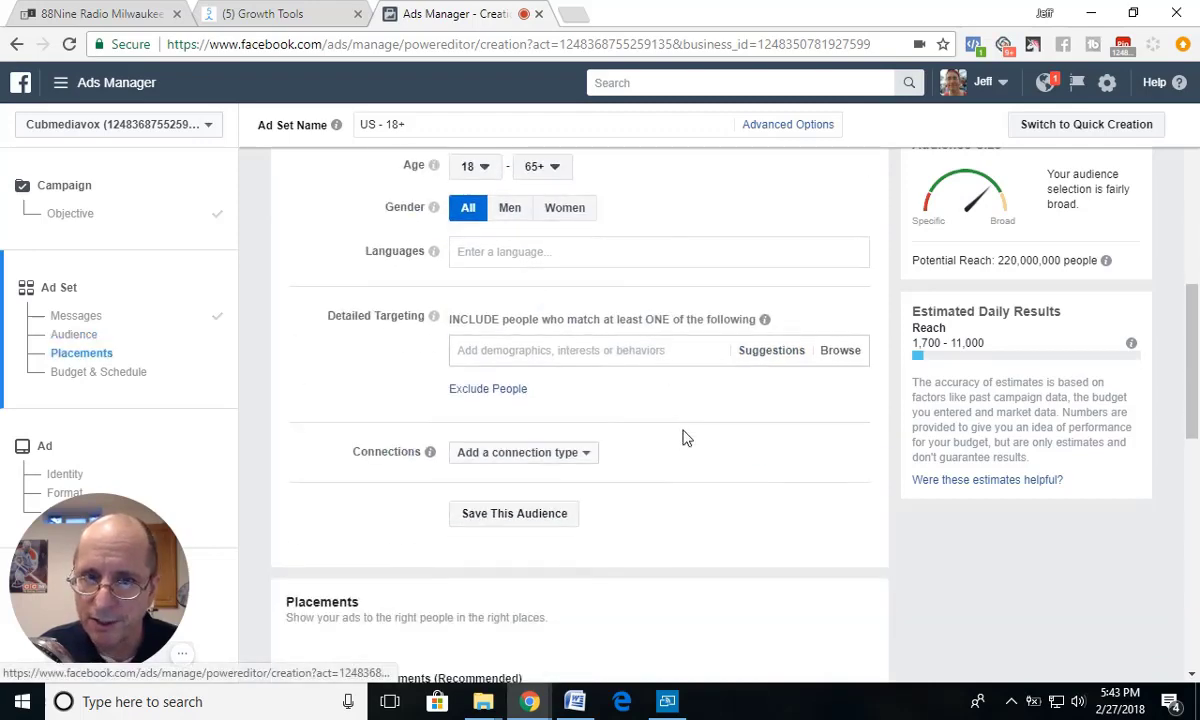
pyautogui.scroll(-5, 690, 436)
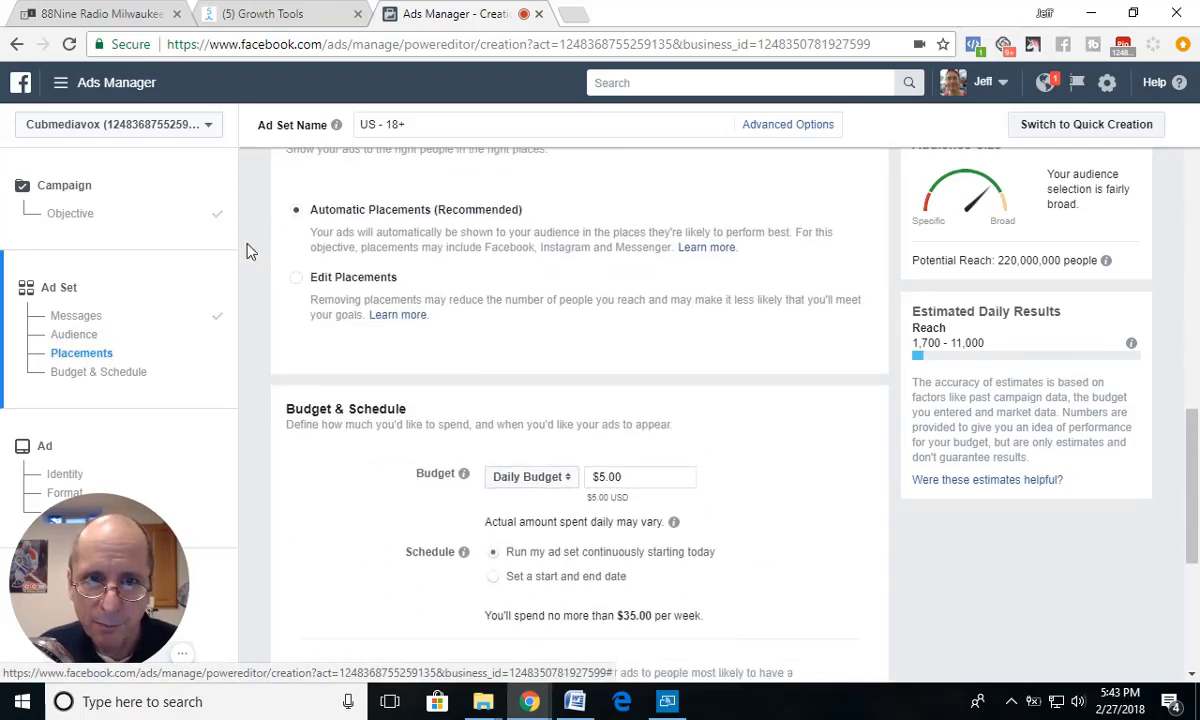
pyautogui.click(292, 288)
pyautogui.scroll(-3, 415, 415)
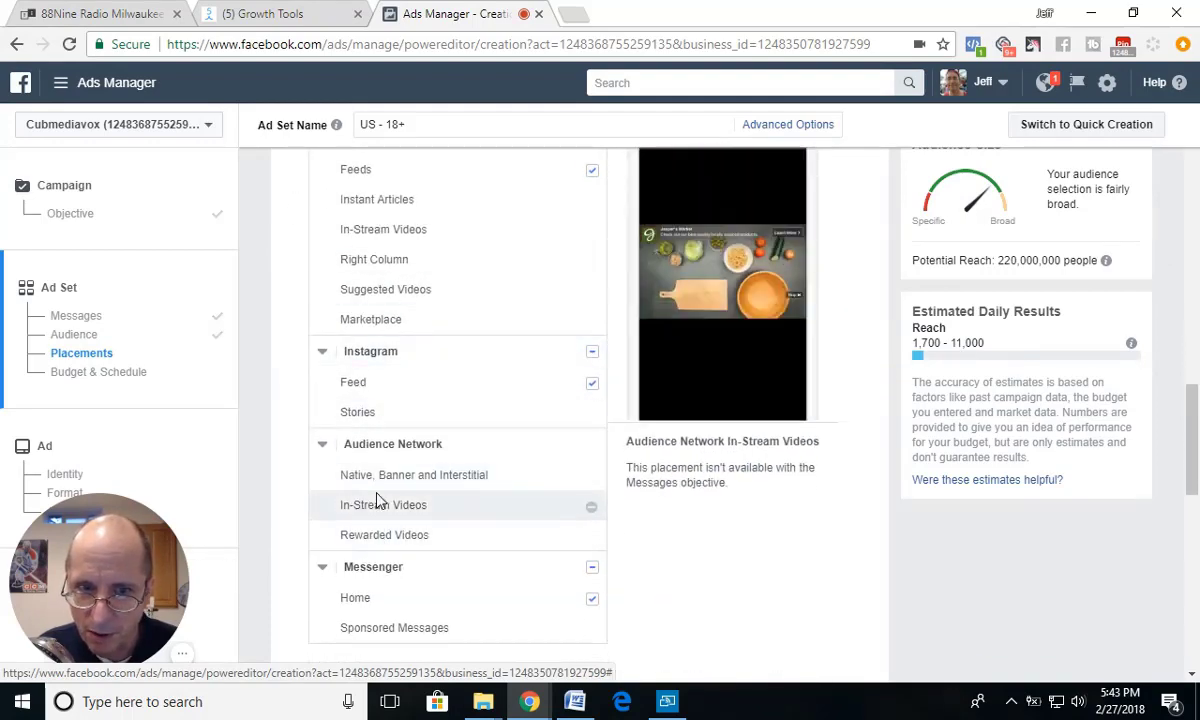
pyautogui.scroll(-2, 376, 500)
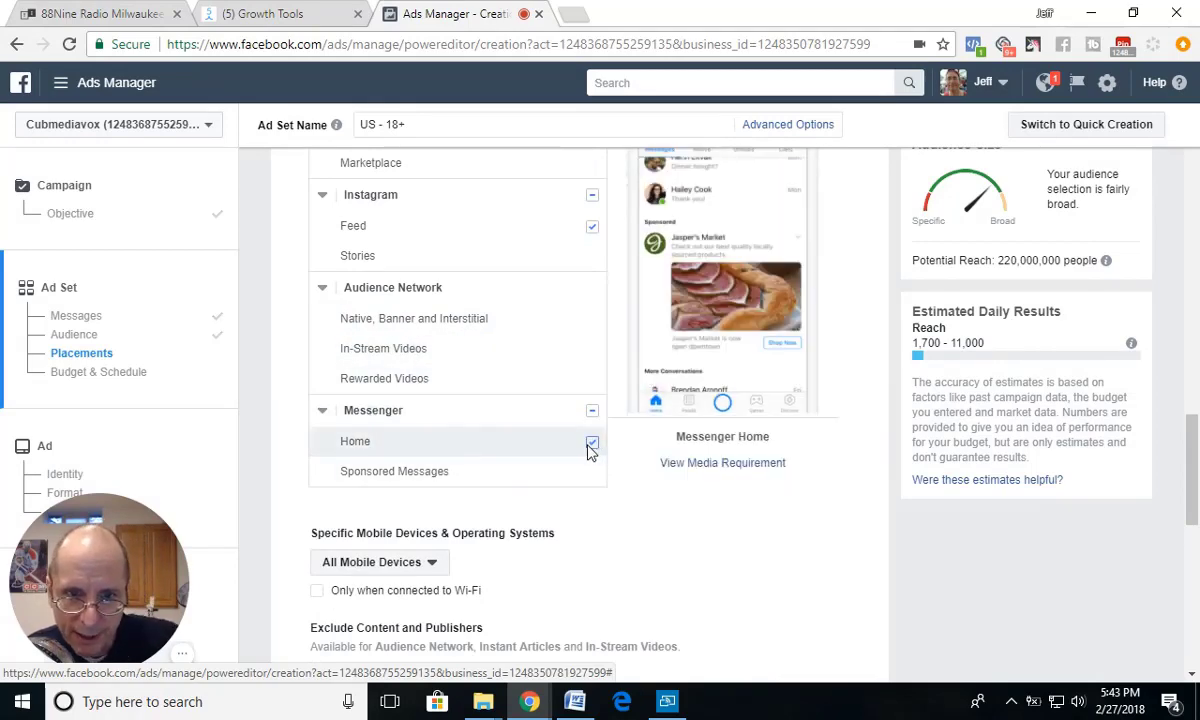
pyautogui.scroll(2, 360, 390)
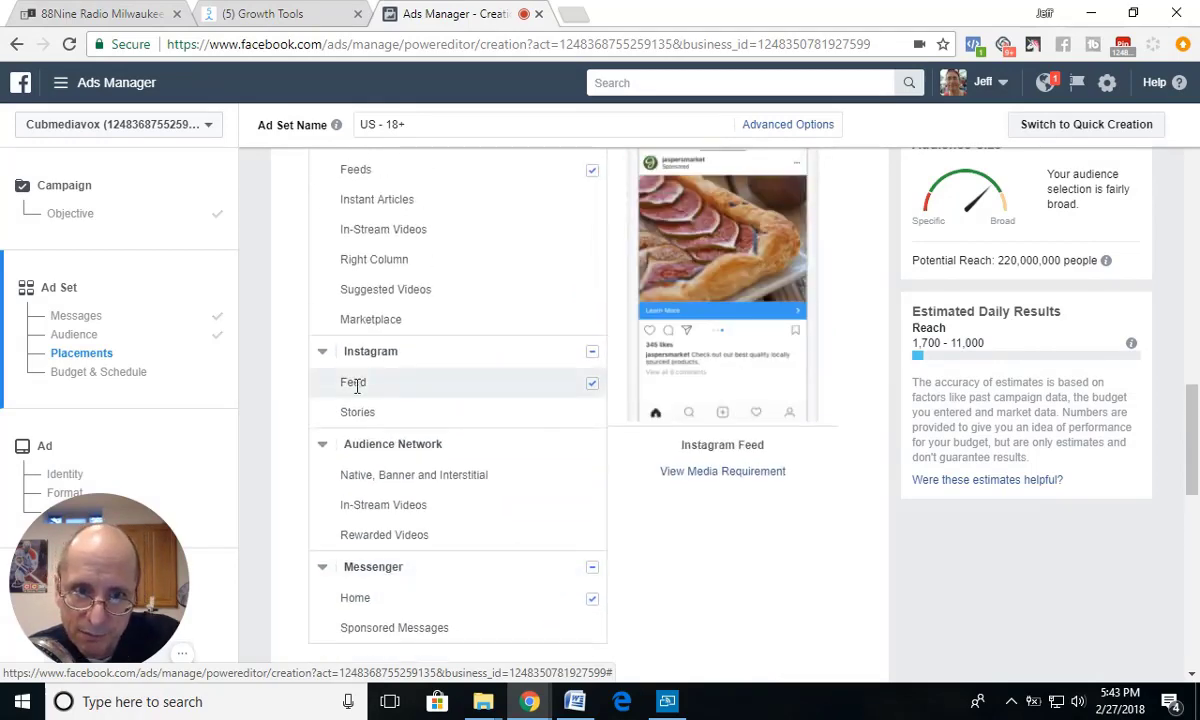
pyautogui.scroll(-3, 435, 398)
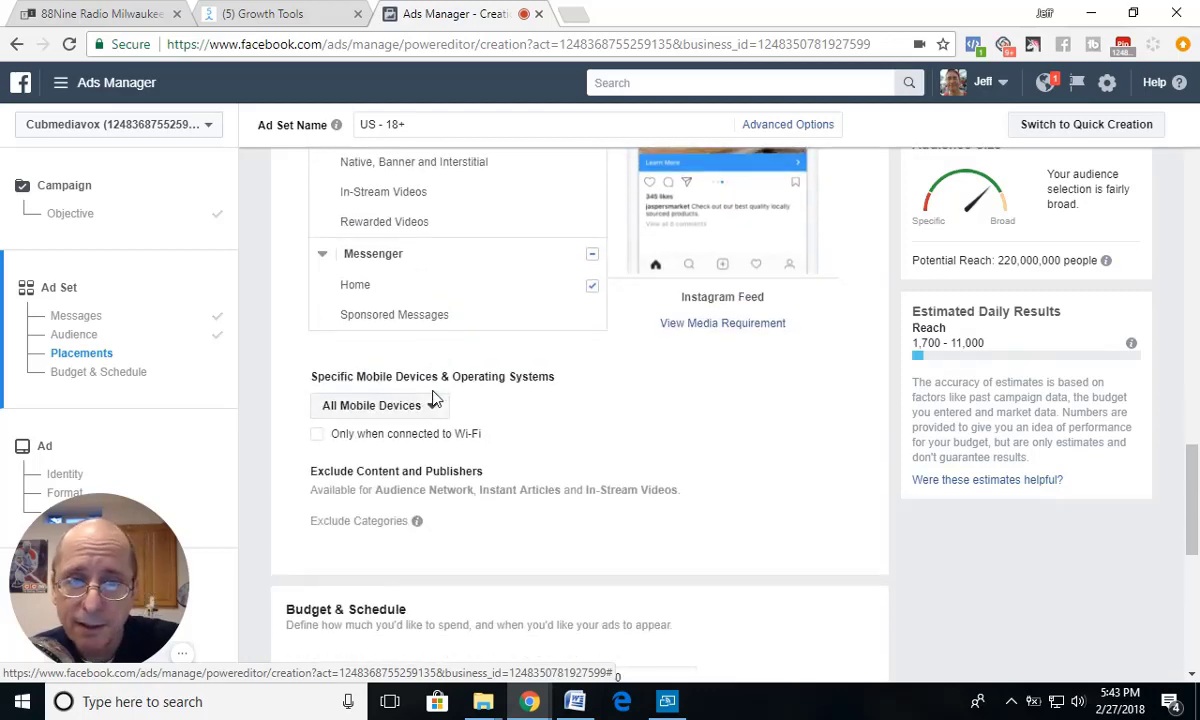
pyautogui.click(404, 410)
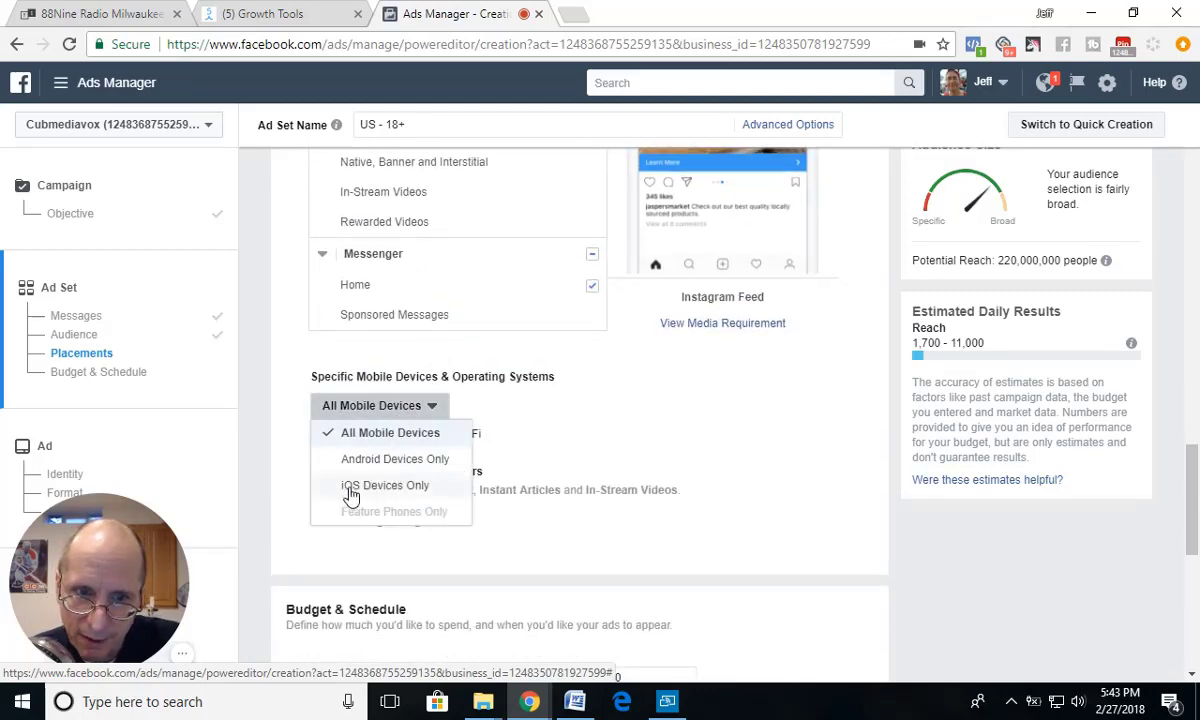
pyautogui.click(516, 413)
# Set the ad set's placements to Automatic Placements and continue to the ad creation page.
pyautogui.scroll(6, 516, 413)
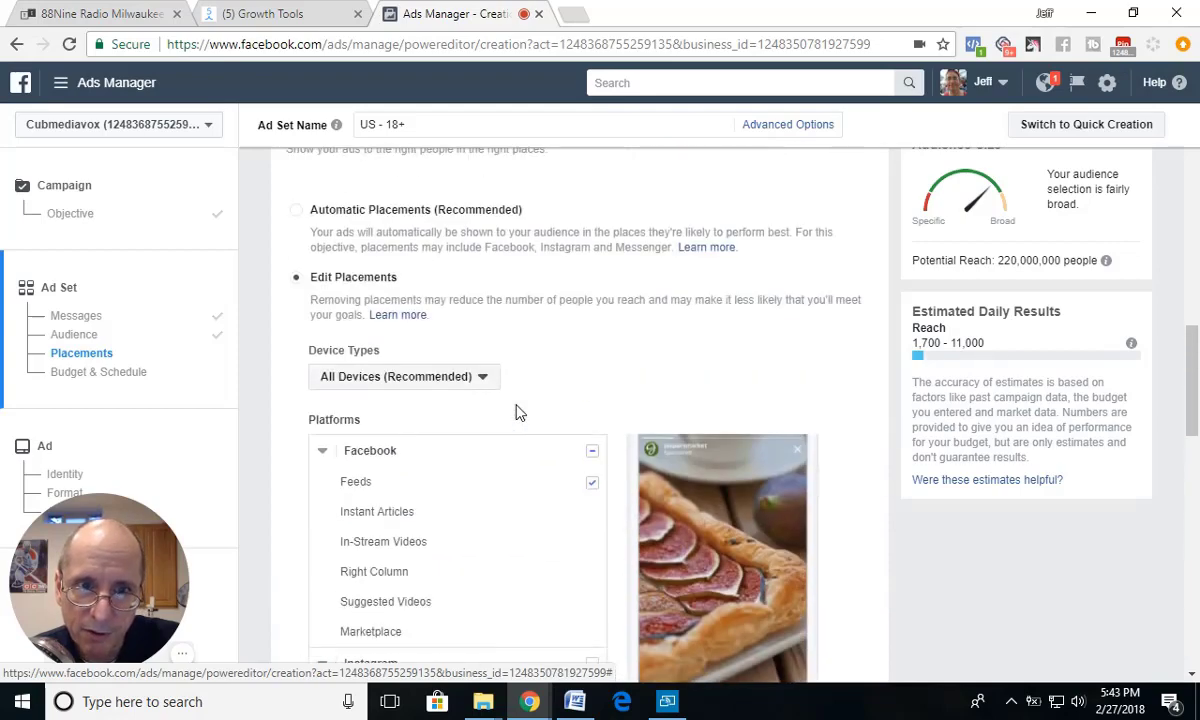
pyautogui.click(296, 210)
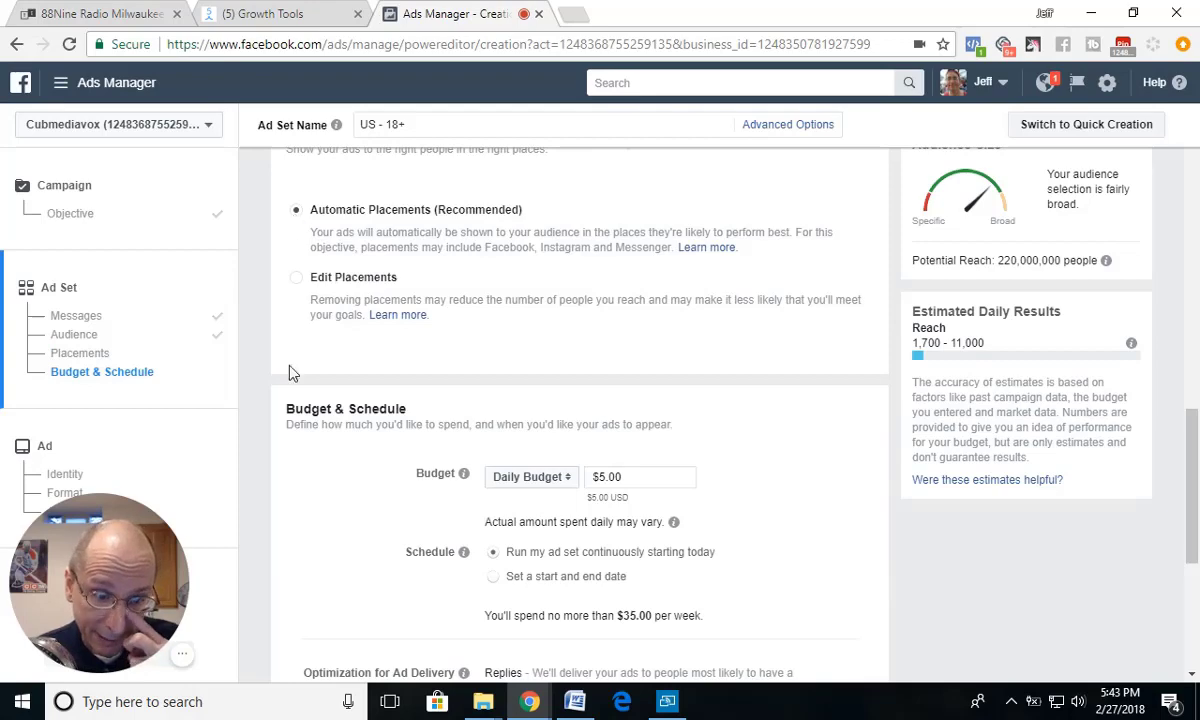
pyautogui.scroll(-2, 330, 520)
pyautogui.scroll(-3, 460, 470)
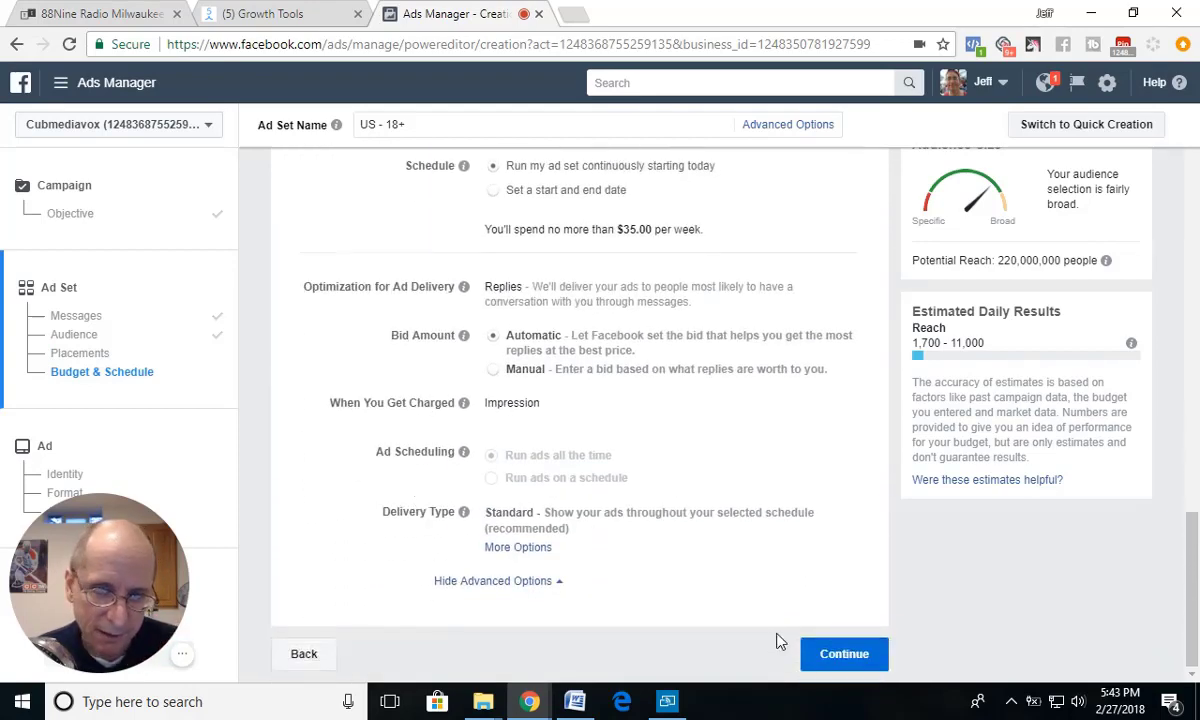
pyautogui.click(835, 660)
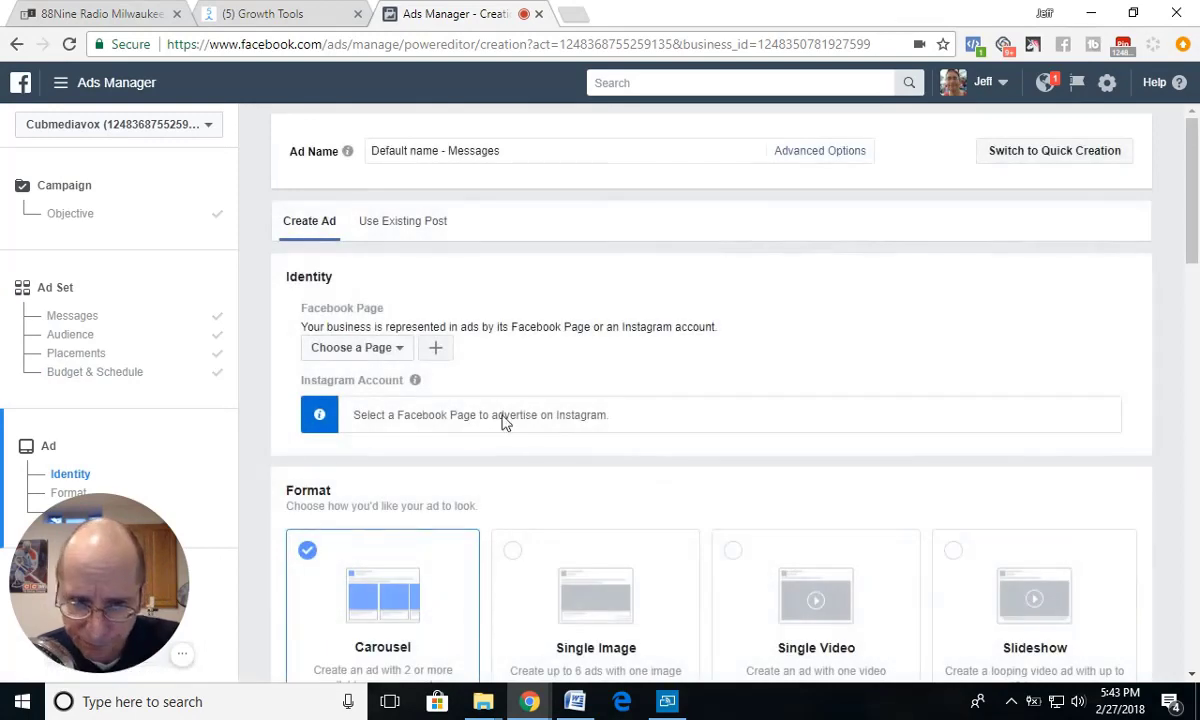
# Choose Cubmediavox as the ad's Facebook Page and keep the selected Facebook Page as the Instagram identity.
pyautogui.click(393, 350)
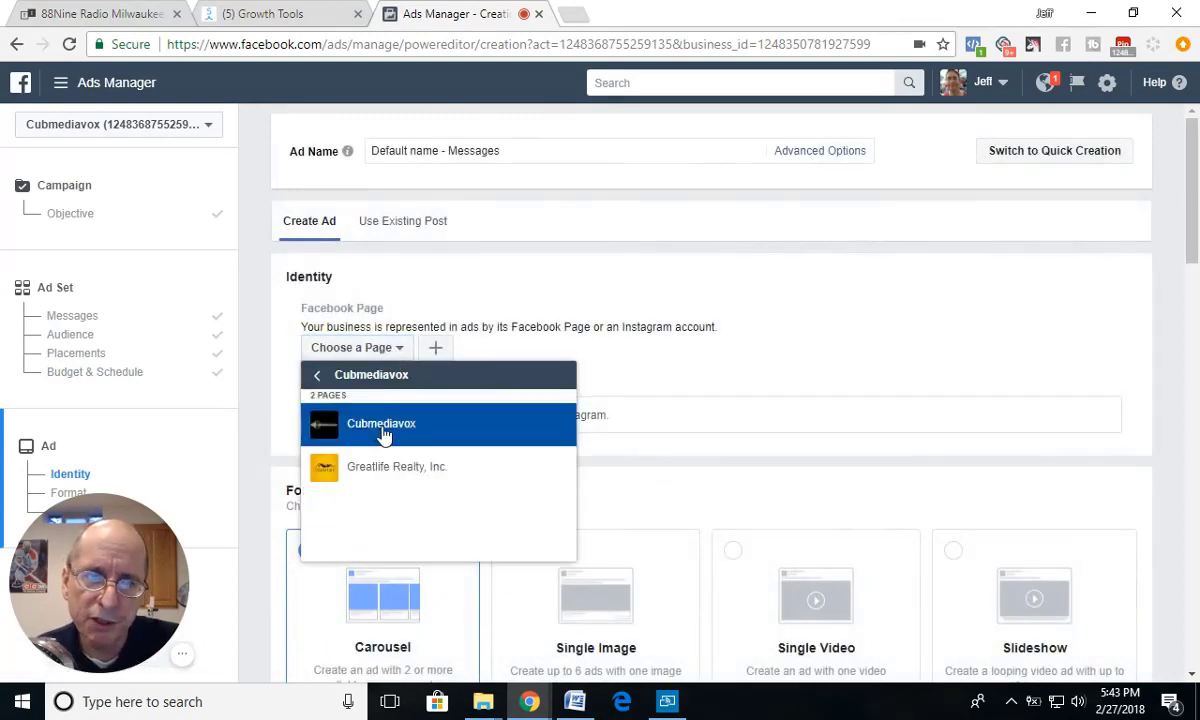
pyautogui.click(358, 408)
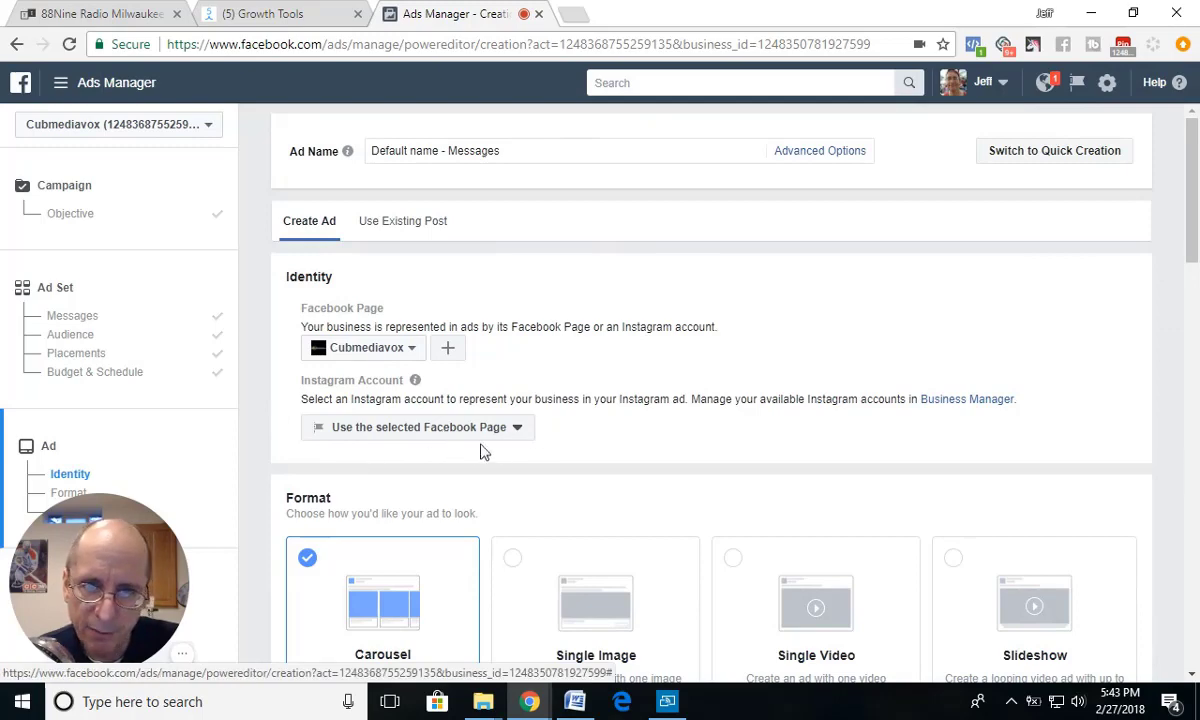
pyautogui.scroll(-2, 527, 372)
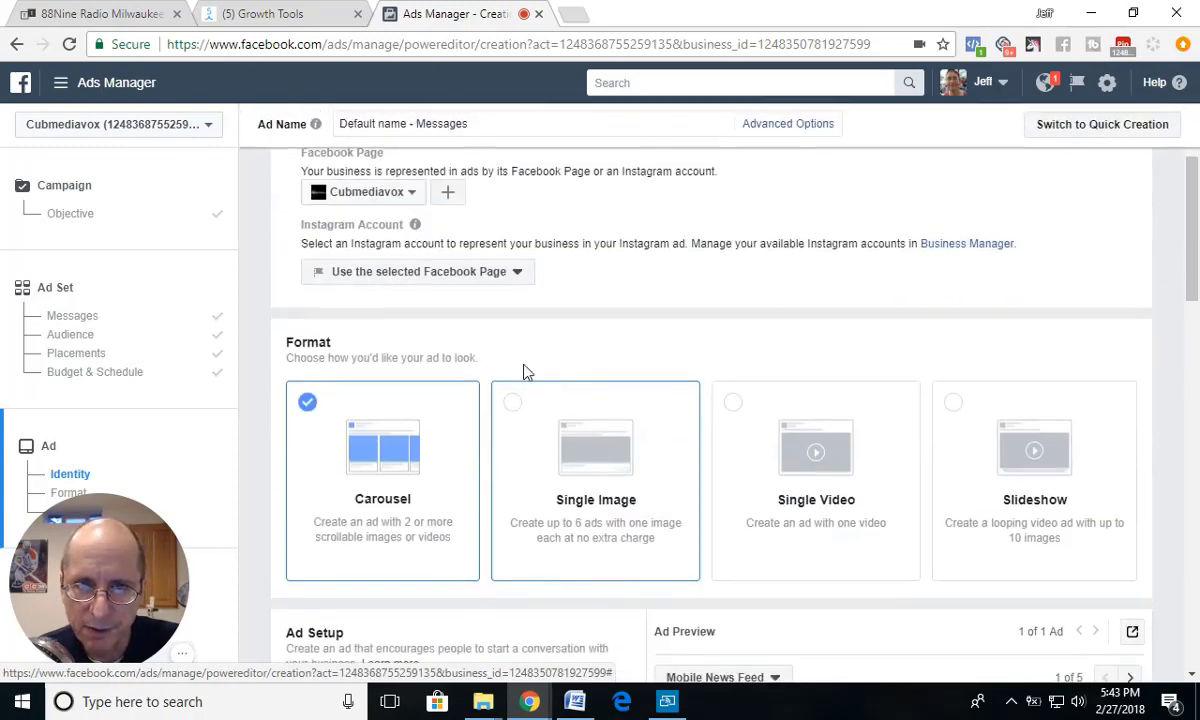
pyautogui.click(465, 283)
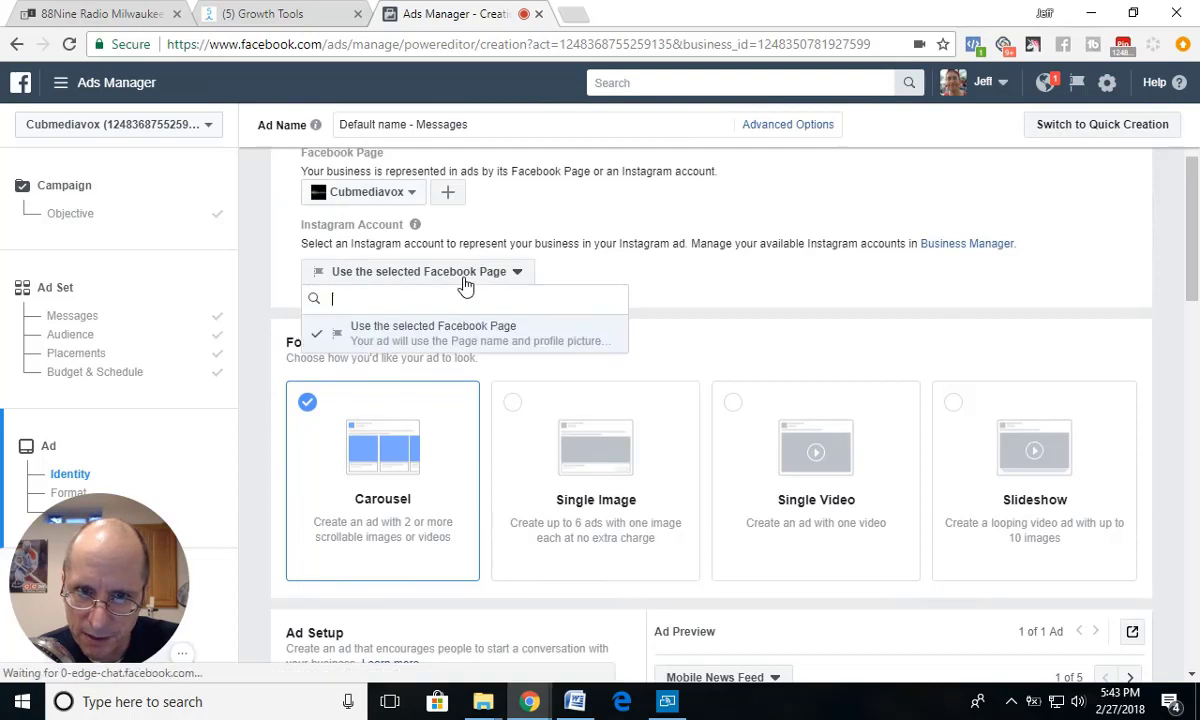
pyautogui.click(585, 271)
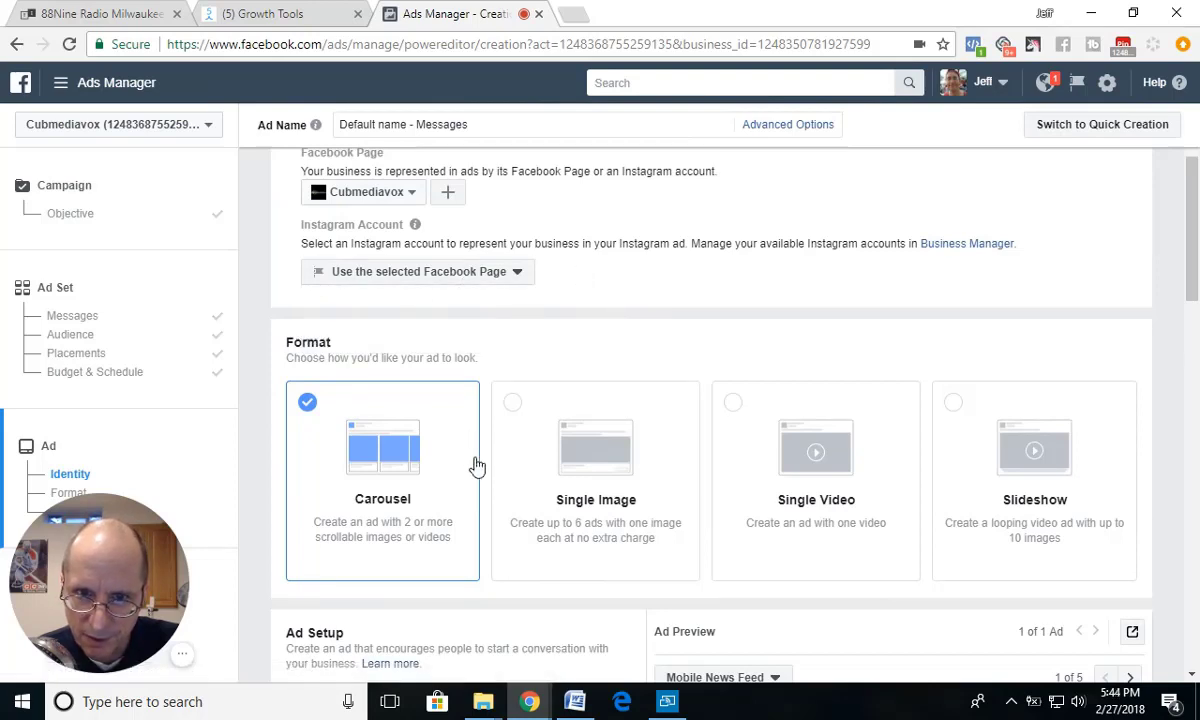
# Set the ad format to Single Image and upload the handshake picture from the computer.
pyautogui.click(584, 477)
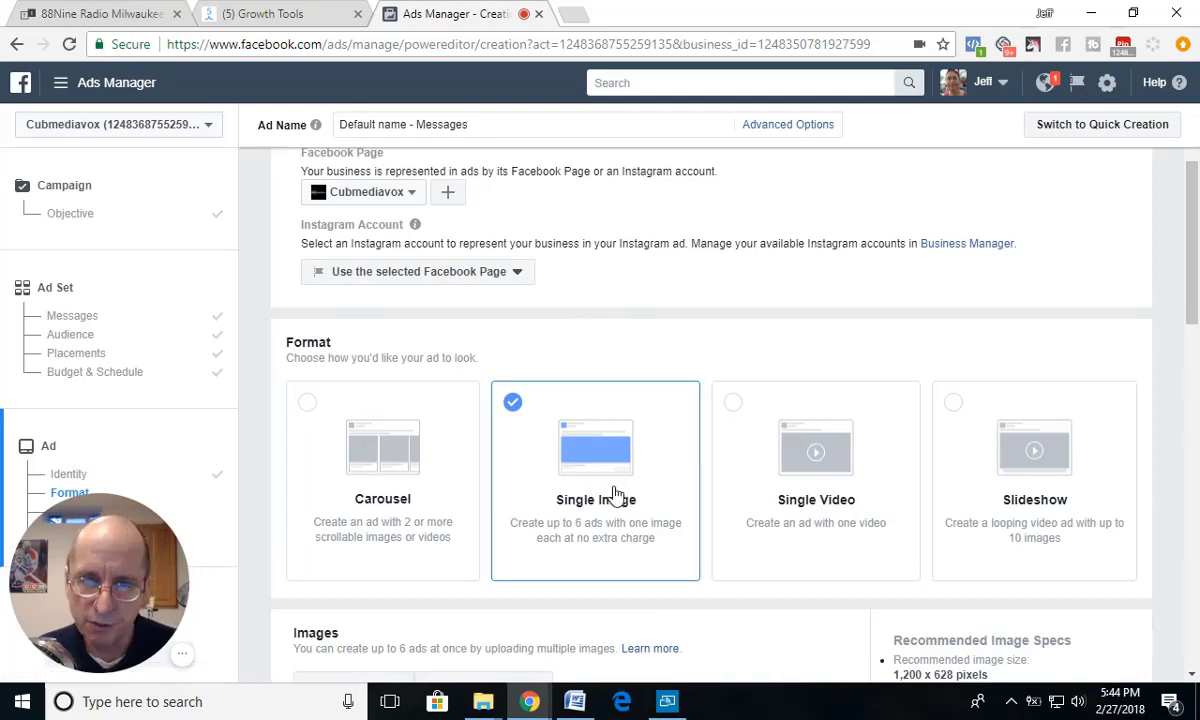
pyautogui.scroll(-3, 580, 498)
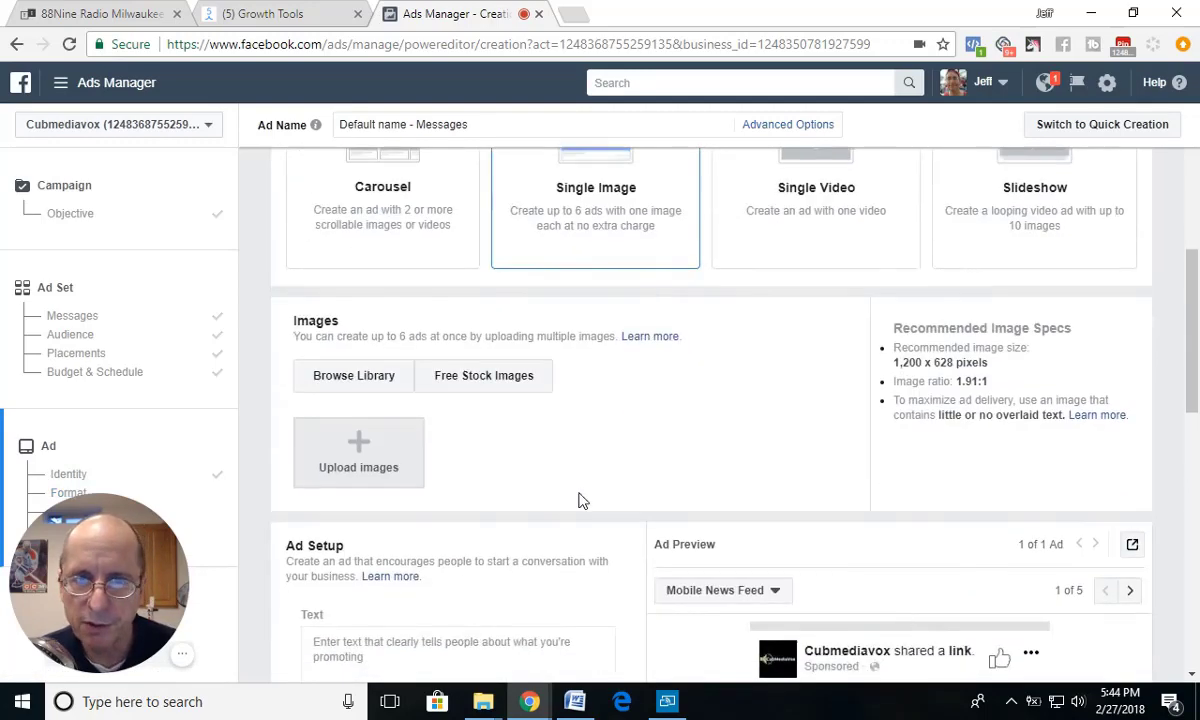
pyautogui.click(340, 467)
pyautogui.doubleClick(428, 160)
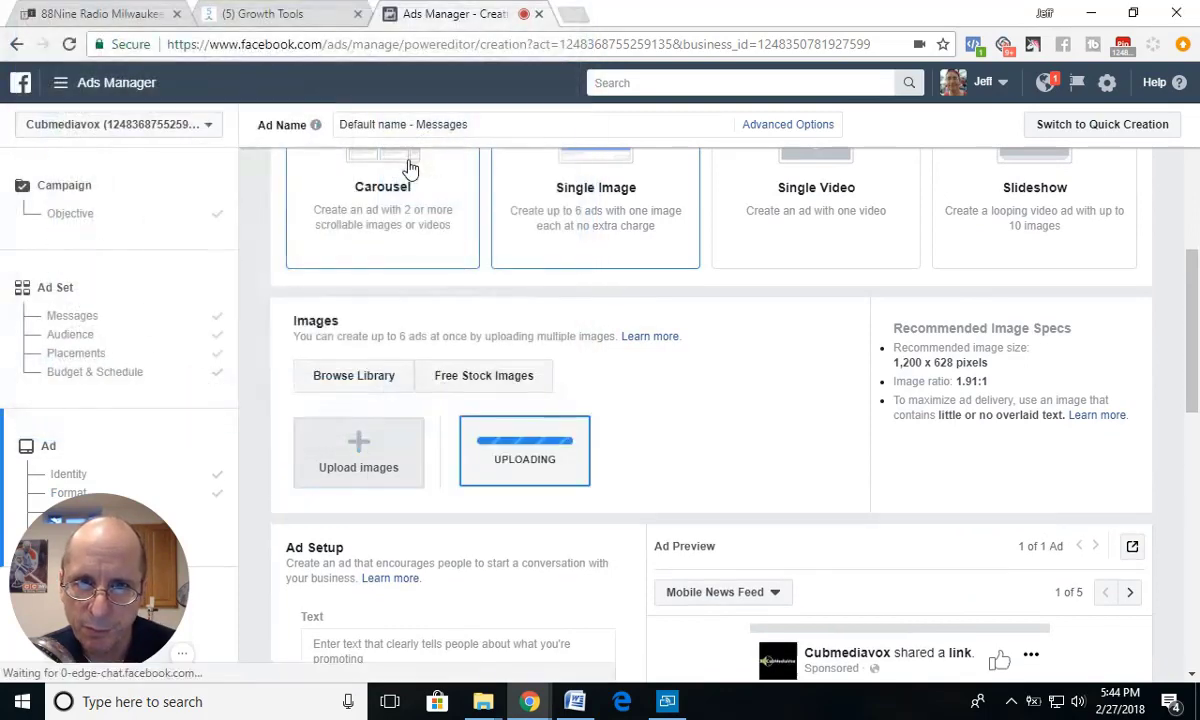
# Enter "Testing FB Messages Objective" as the ad text.
pyautogui.scroll(-3, 648, 490)
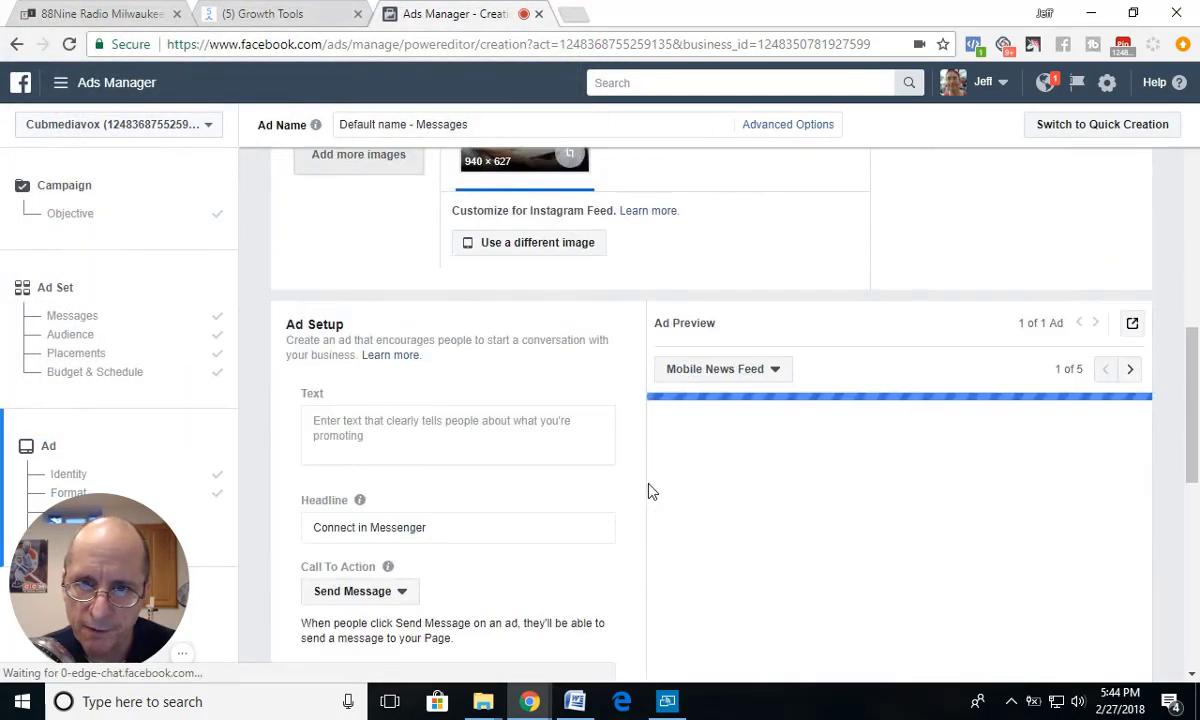
pyautogui.scroll(-2, 740, 514)
pyautogui.scroll(2, 675, 500)
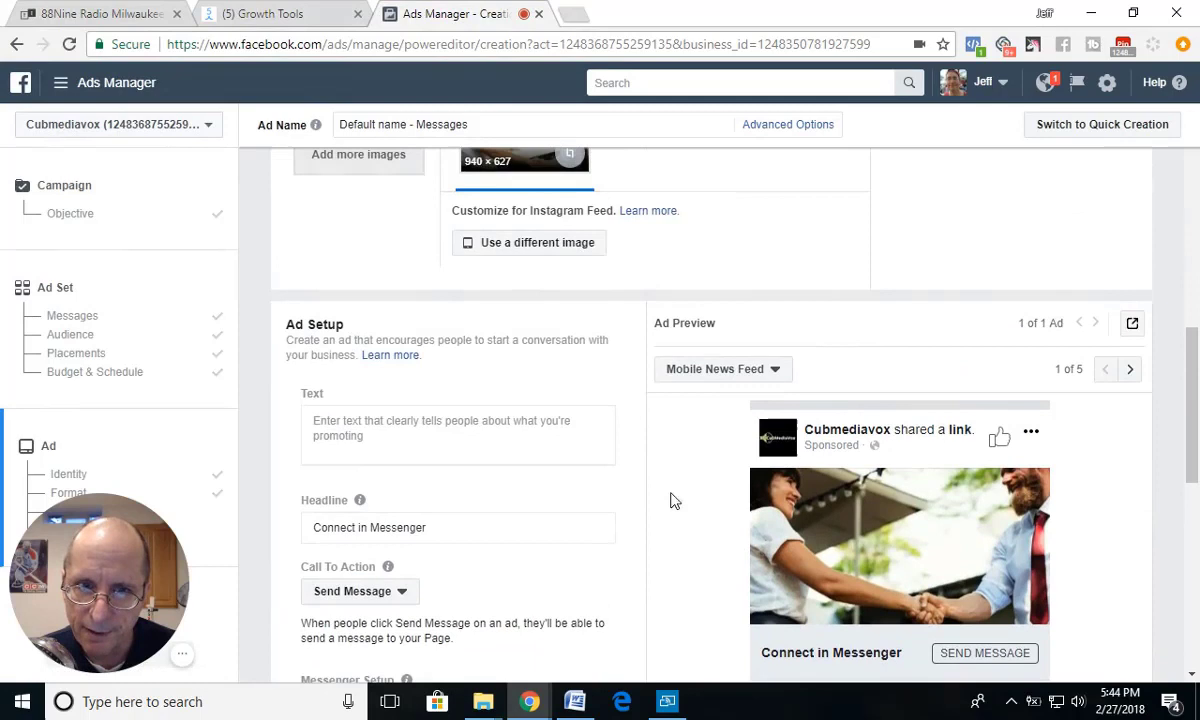
pyautogui.click(443, 434)
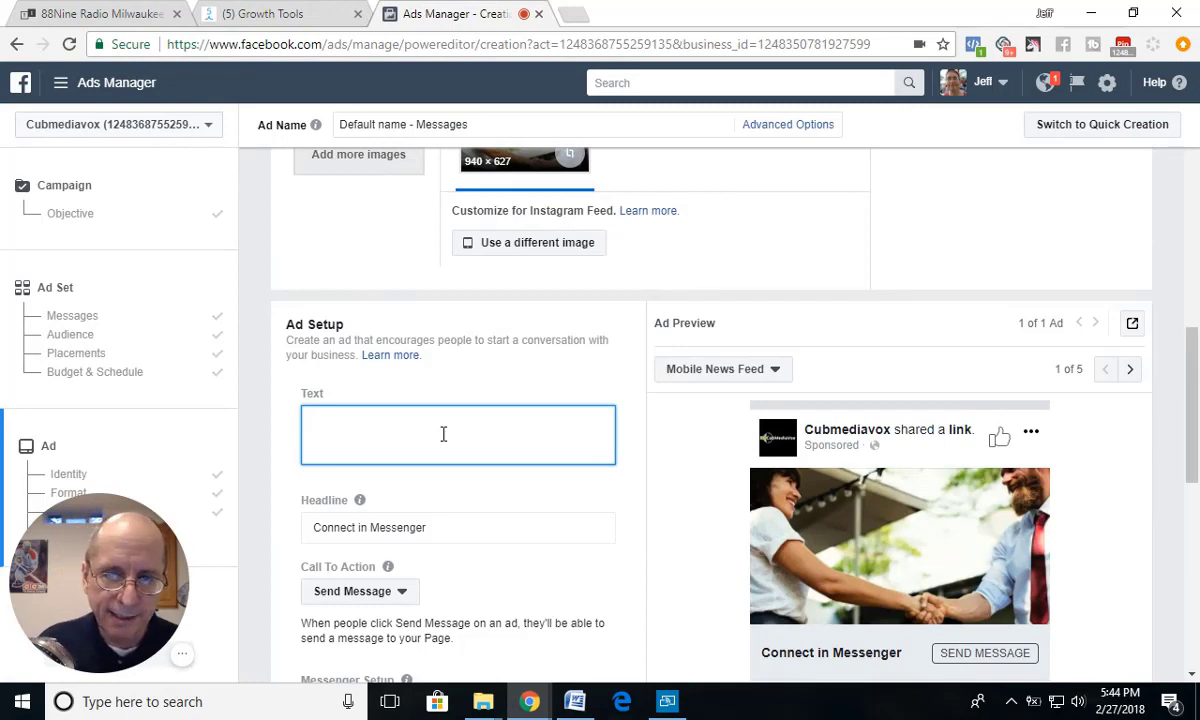
pyautogui.write('Testing ')
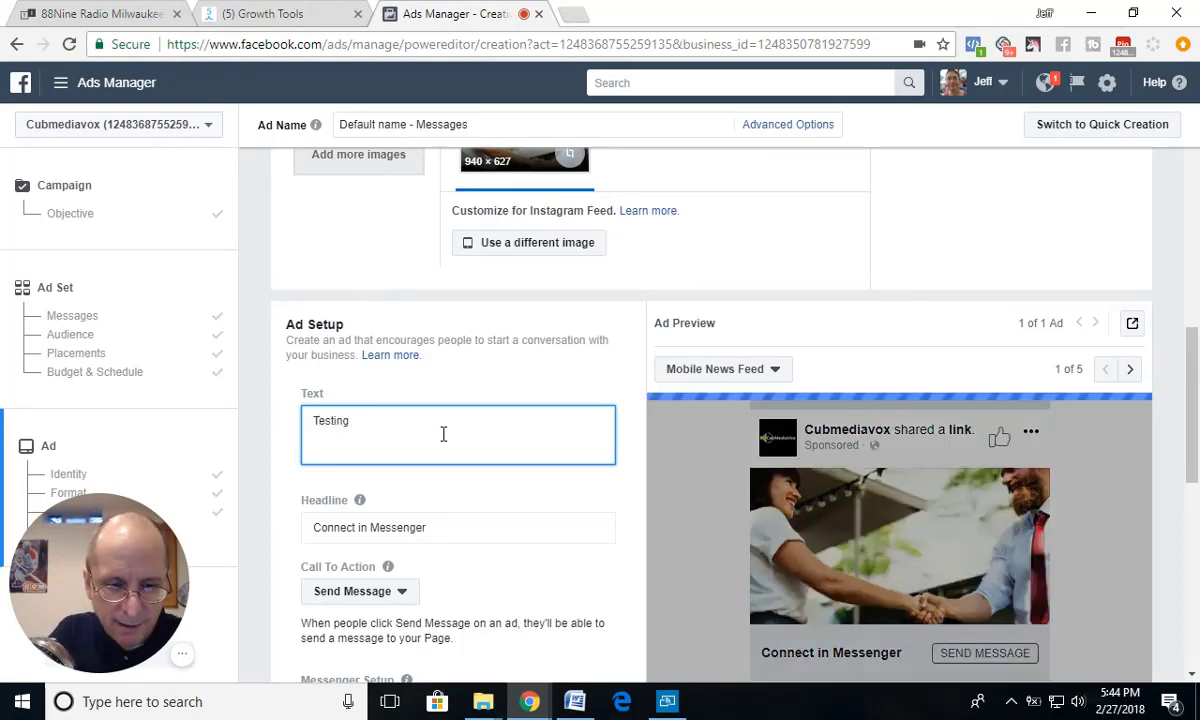
pyautogui.write('FB M')
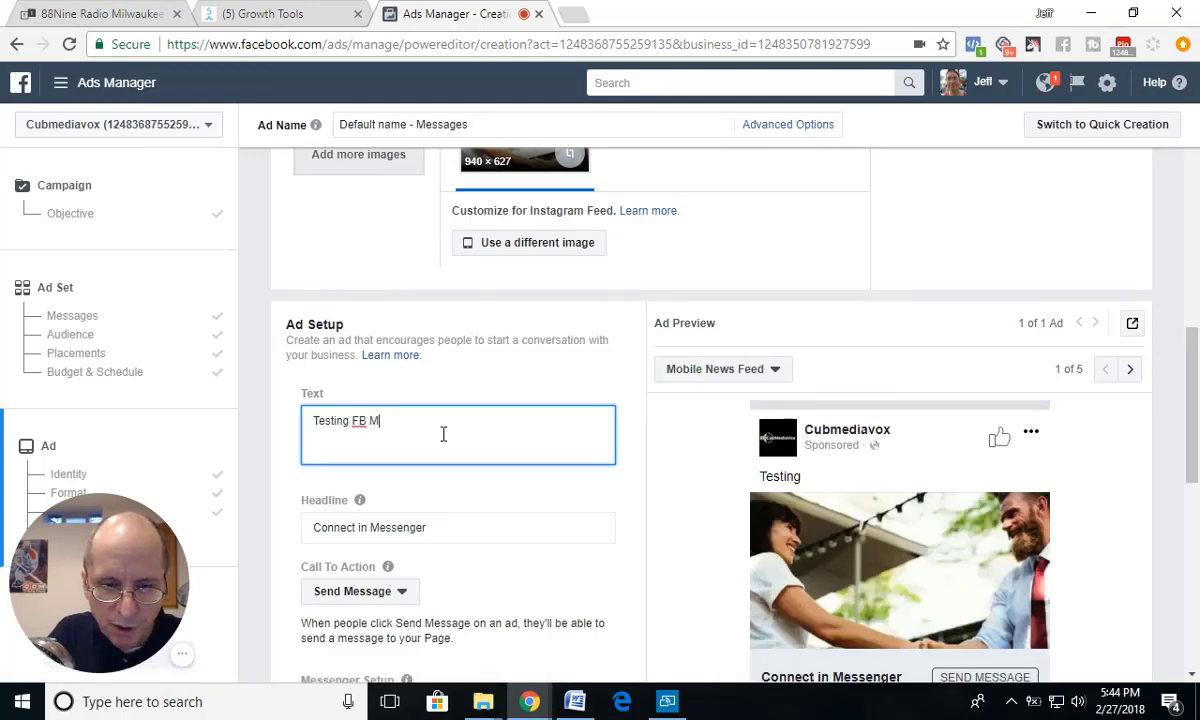
pyautogui.write('essages A')
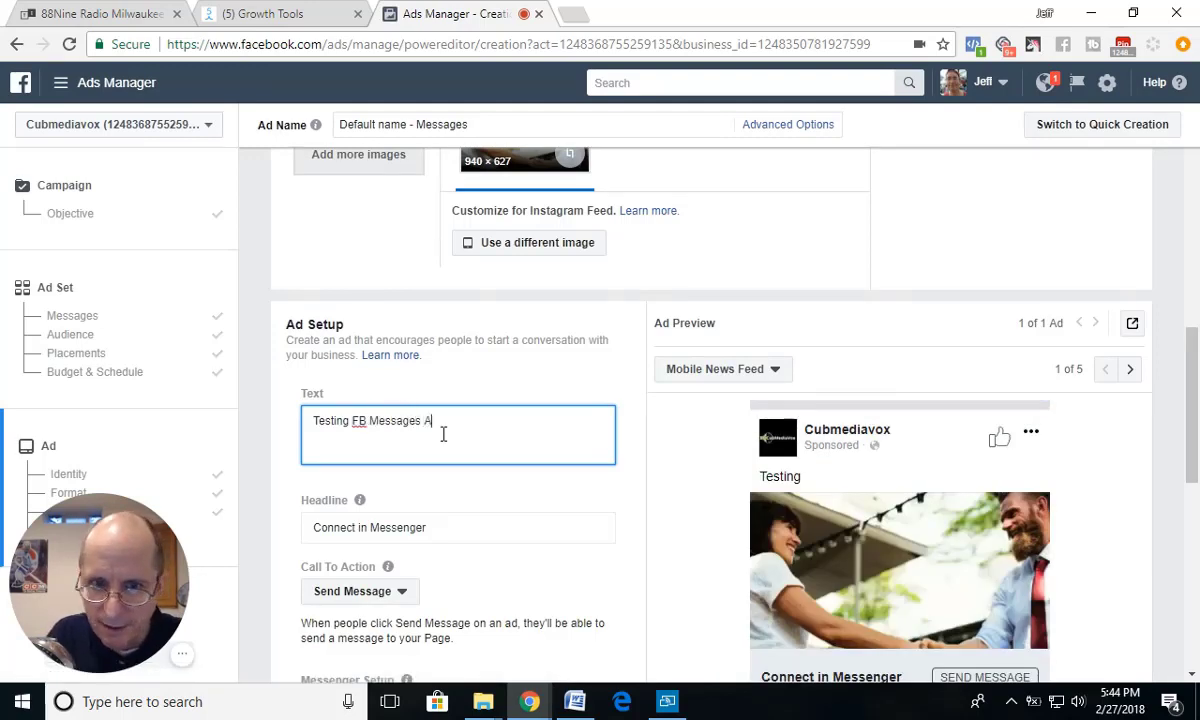
pyautogui.press('BackSpace')
pyautogui.write('Objective')
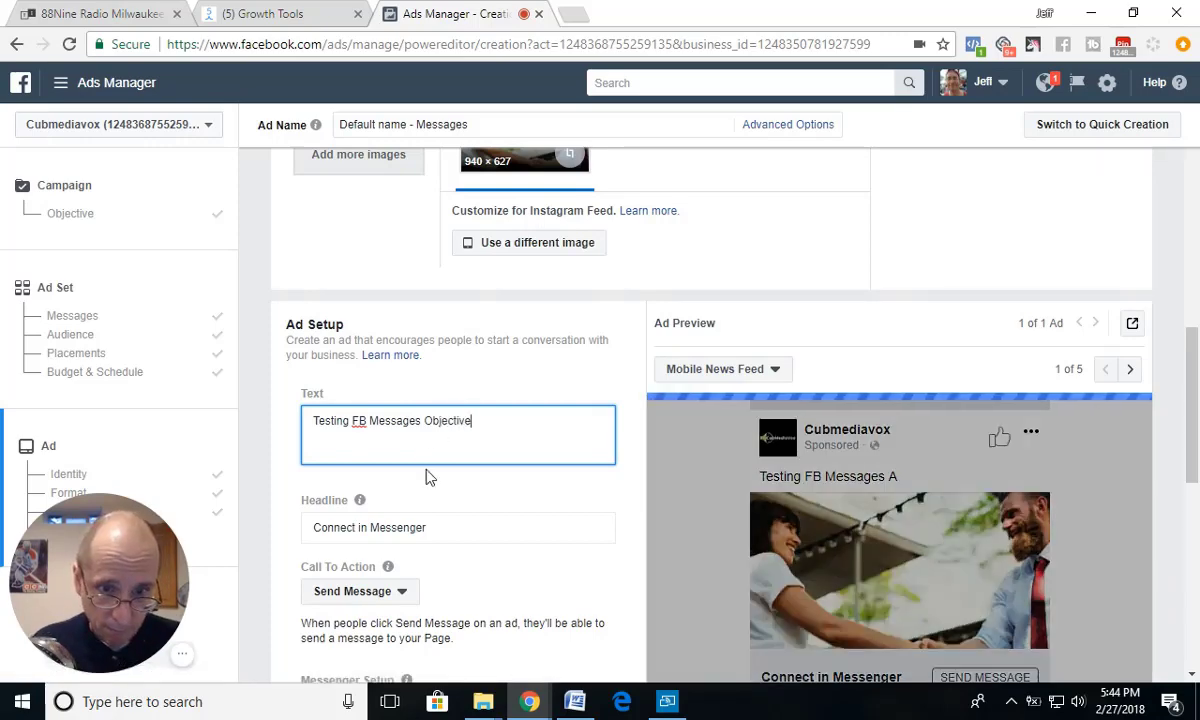
pyautogui.click(424, 480)
# Keep Send Message as the ad's call to action.
pyautogui.scroll(-2, 424, 480)
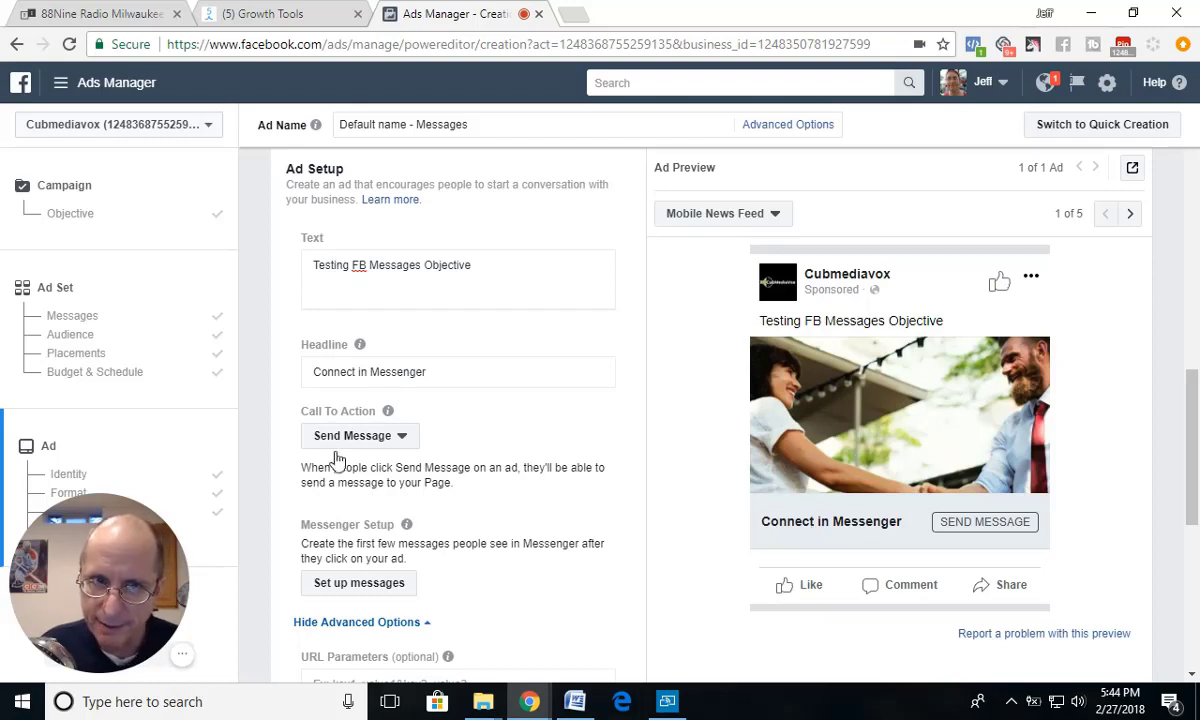
pyautogui.click(362, 436)
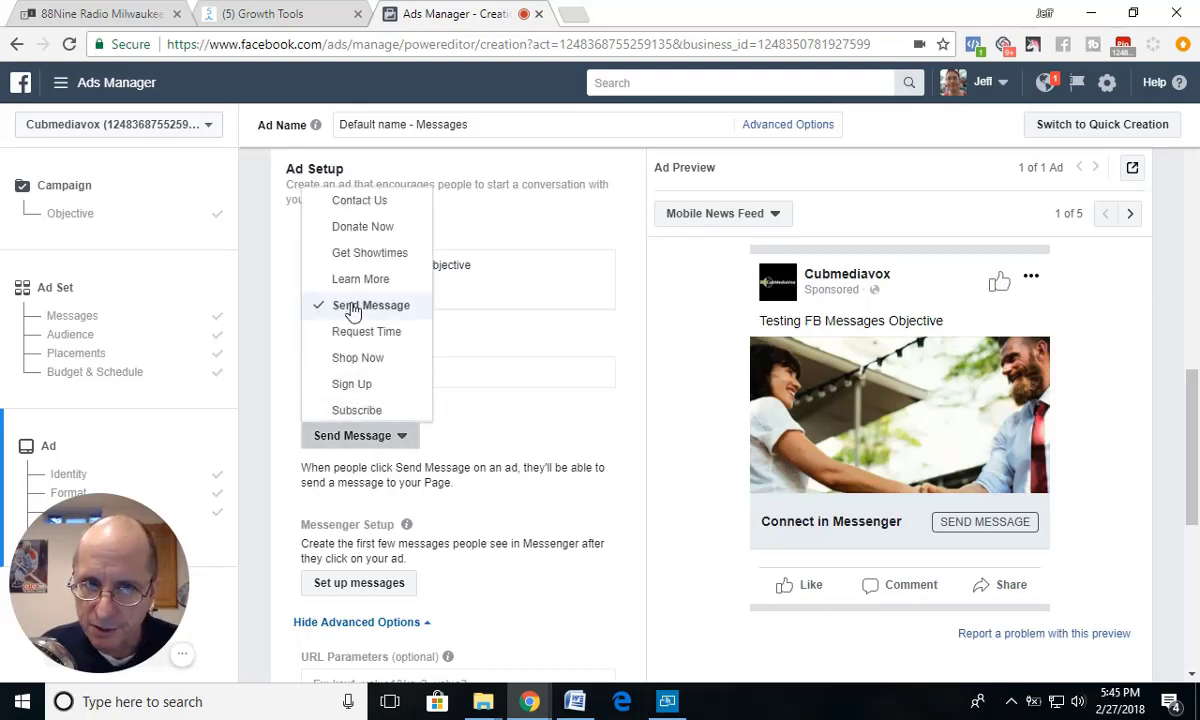
pyautogui.click(352, 303)
# Open the ad's message setup in JSON mode and replace the default code with the copied ManyChat JSON code.
pyautogui.scroll(-3, 454, 500)
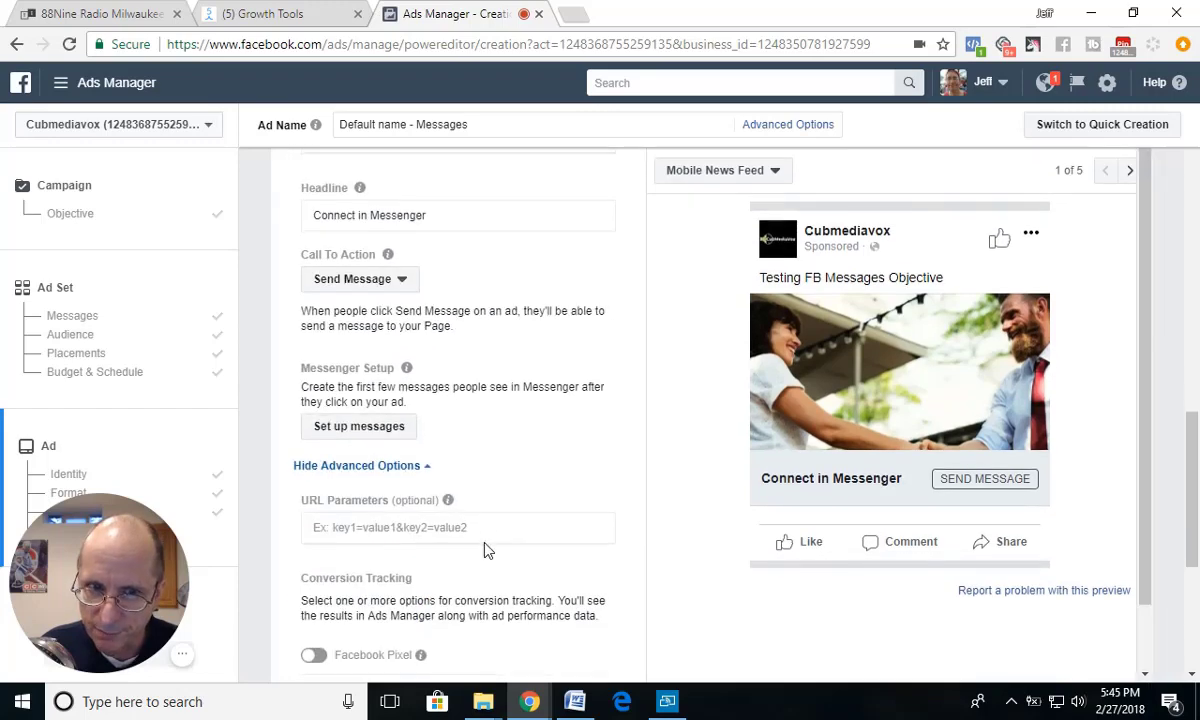
pyautogui.click(393, 430)
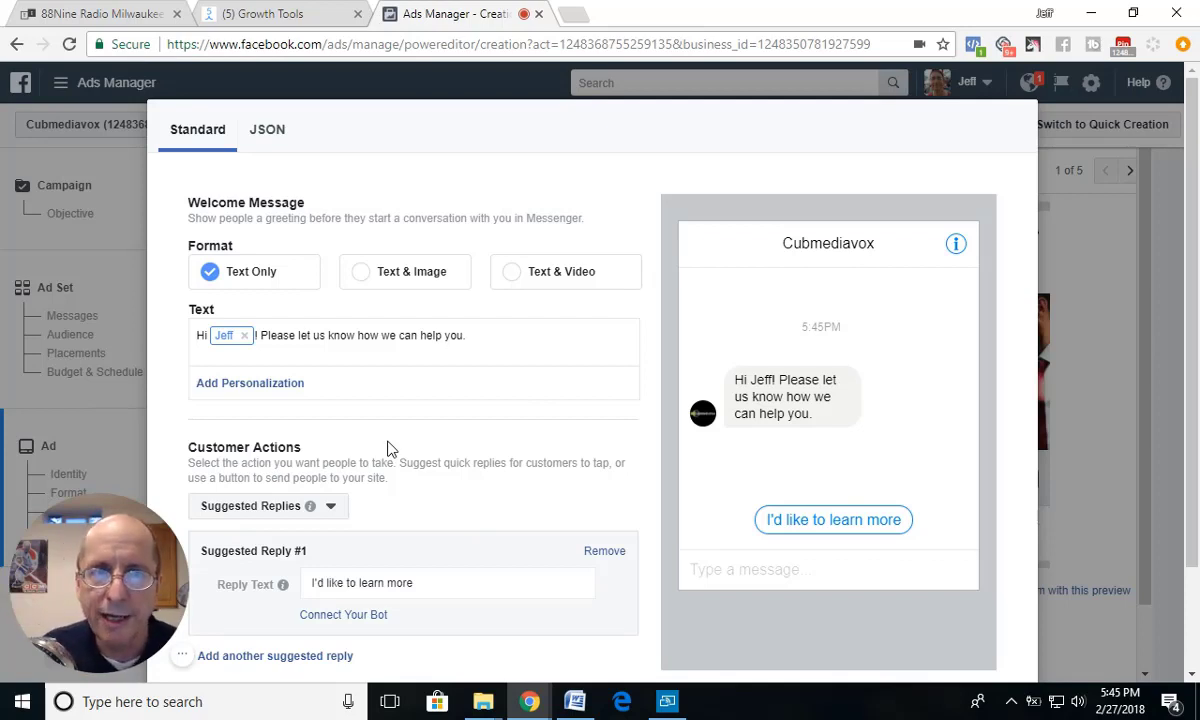
pyautogui.click(276, 137)
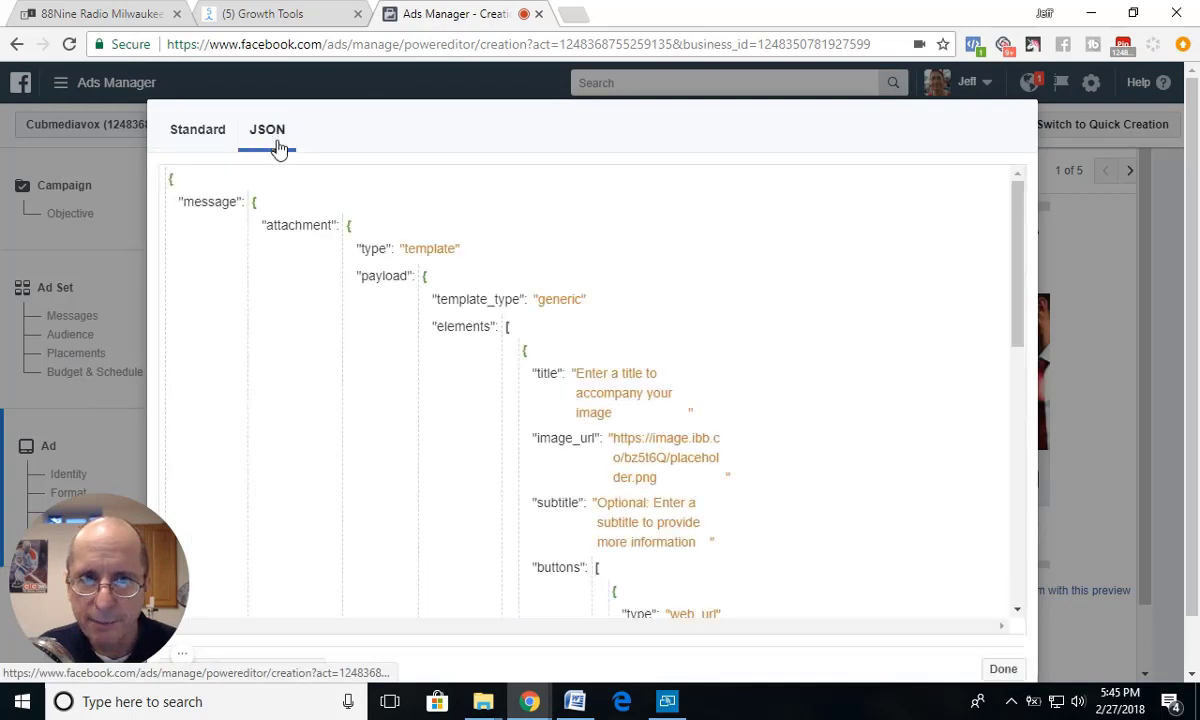
pyautogui.click(382, 480)
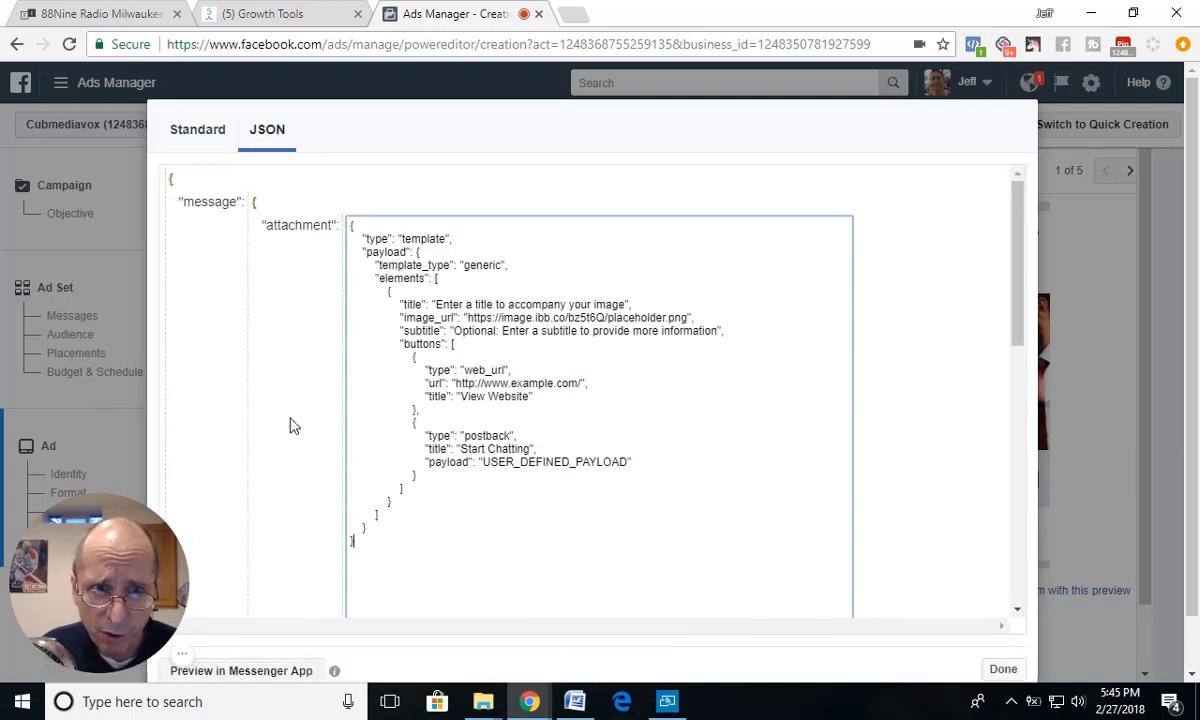
pyautogui.click(193, 297)
pyautogui.moveTo(220, 395); pyautogui.dragTo(160, 142)
pyautogui.press('BackSpace')
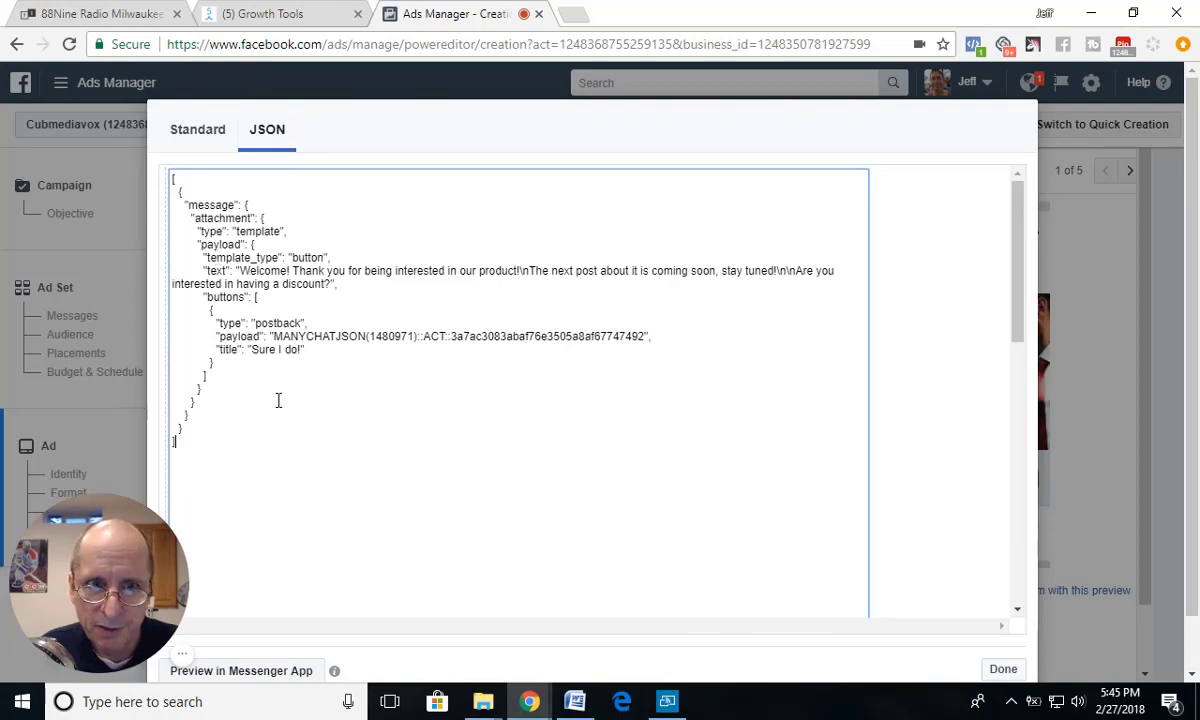
# Preview the pasted JSON message in the Messenger app, check it in the Connect phone window, and finish the ad's message setup.
pyautogui.scroll(-3, 287, 460)
pyautogui.click(303, 16)
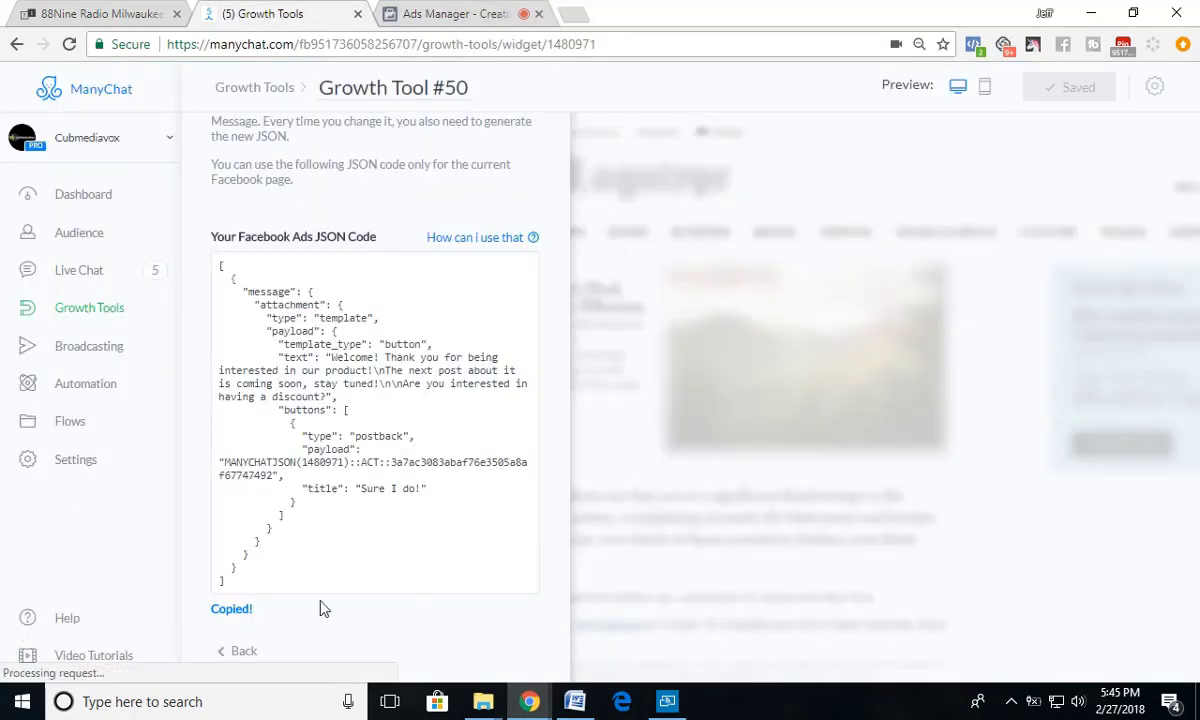
pyautogui.click(463, 25)
pyautogui.scroll(-2, 391, 501)
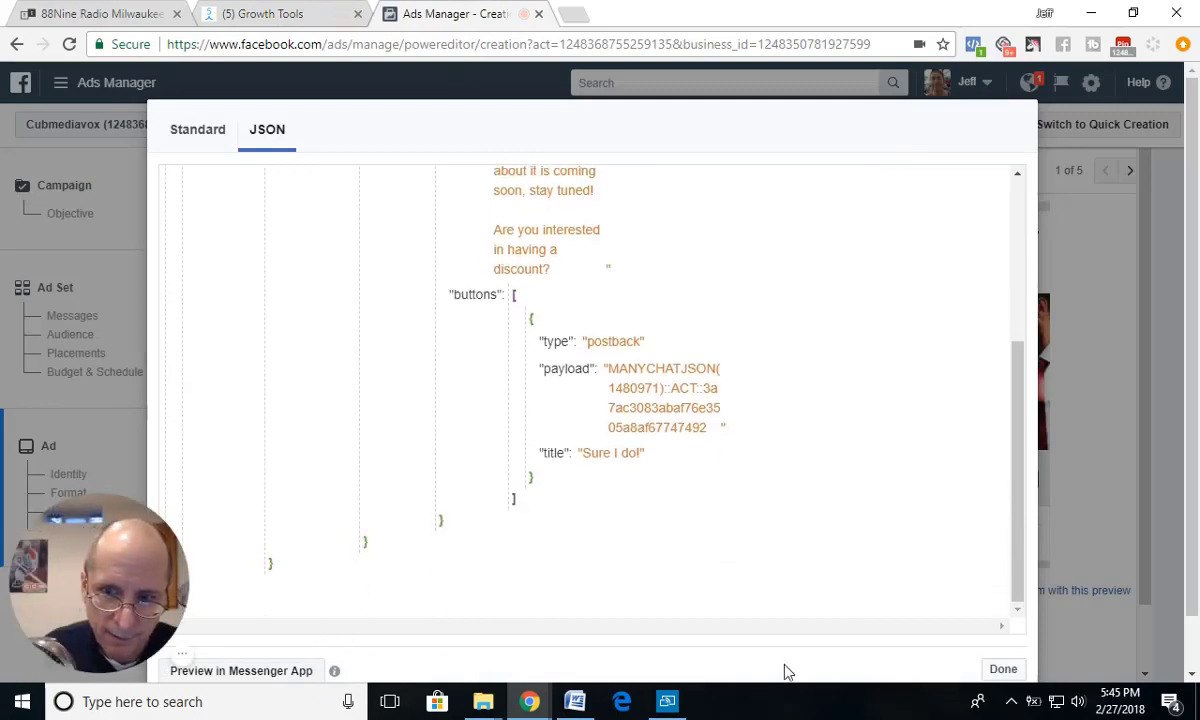
pyautogui.click(273, 676)
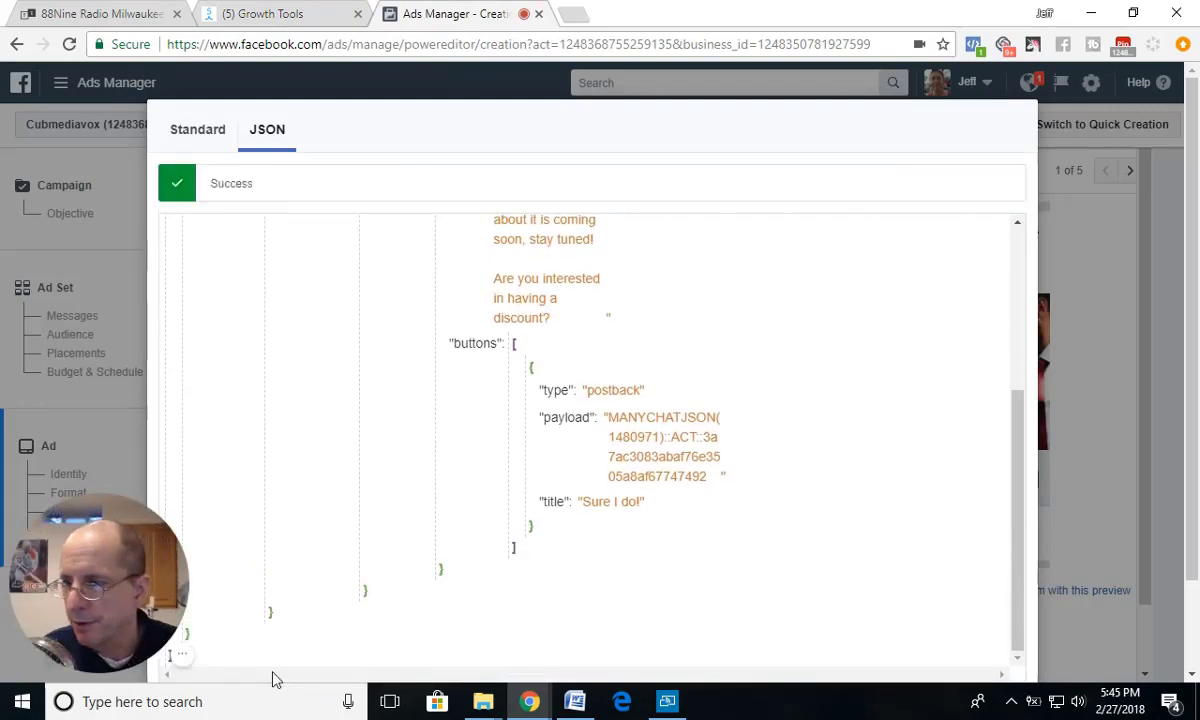
pyautogui.click(666, 703)
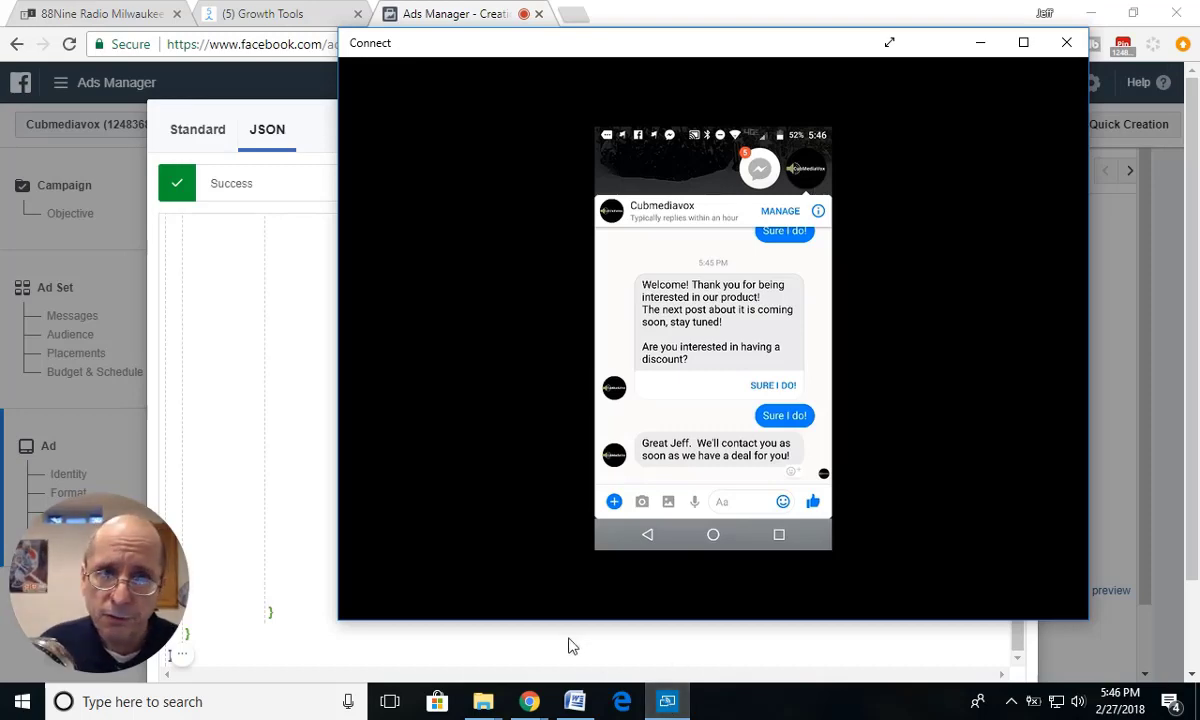
pyautogui.click(984, 45)
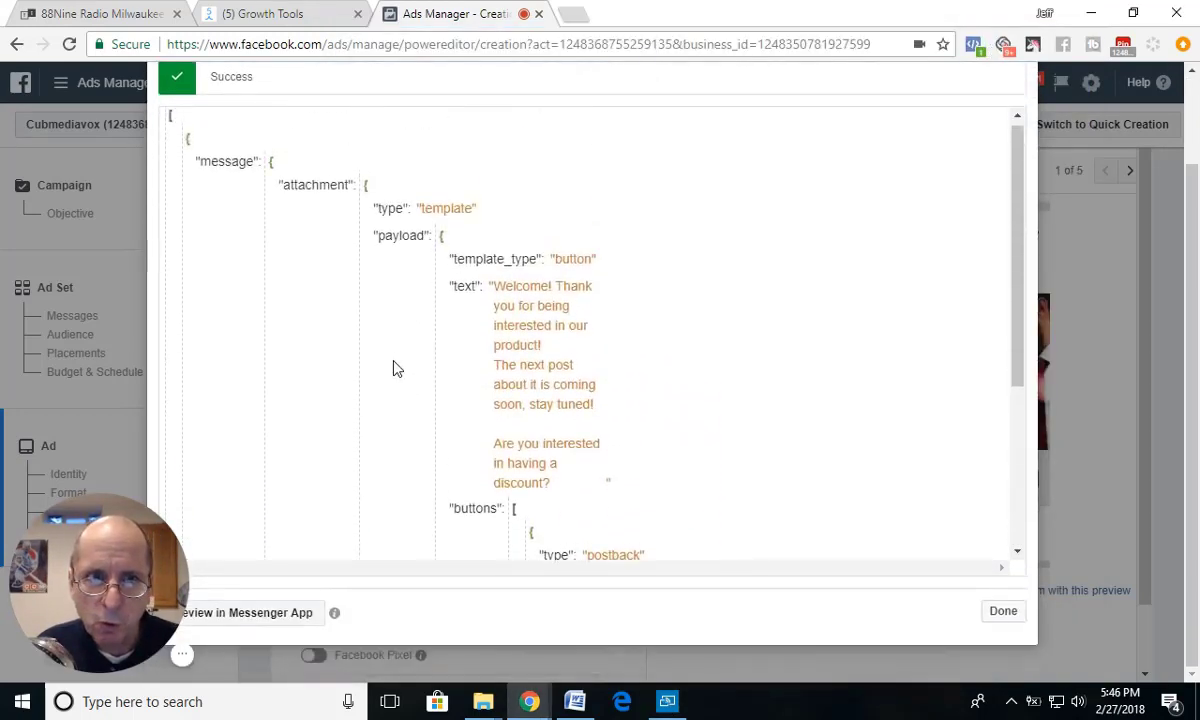
pyautogui.click(999, 612)
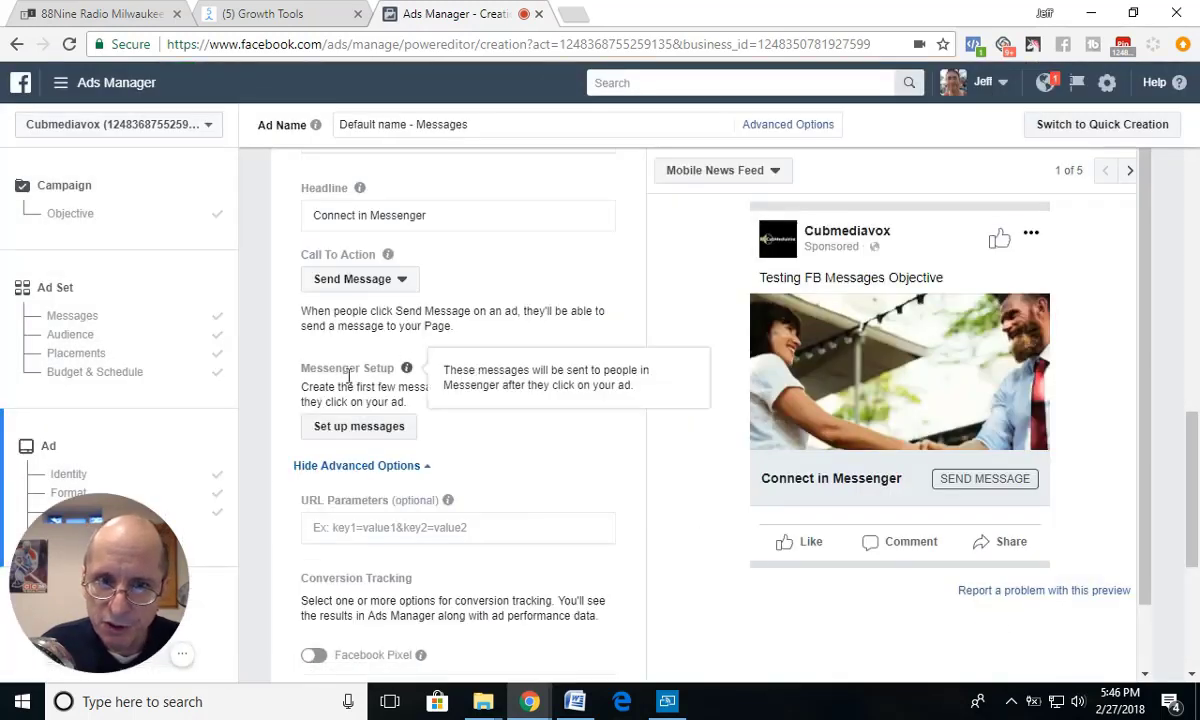
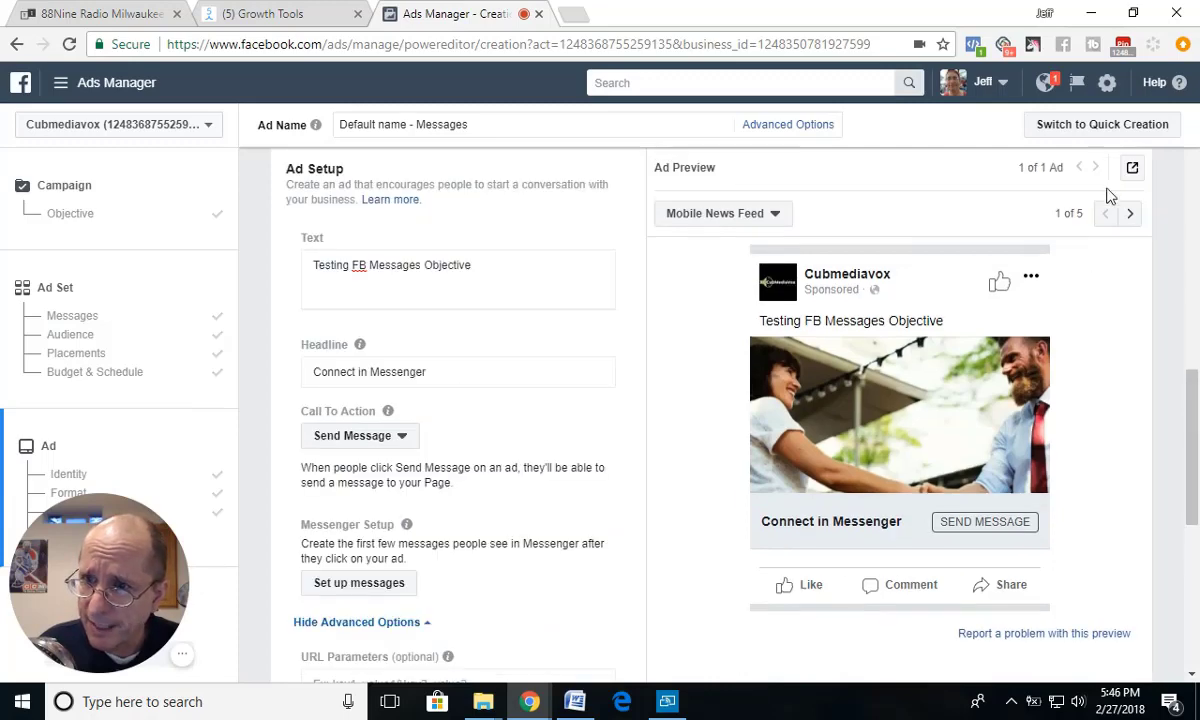
# Send the ad preview as a notification to Facebook and check the ad's message flow in the Connect phone window.
pyautogui.click(1131, 167)
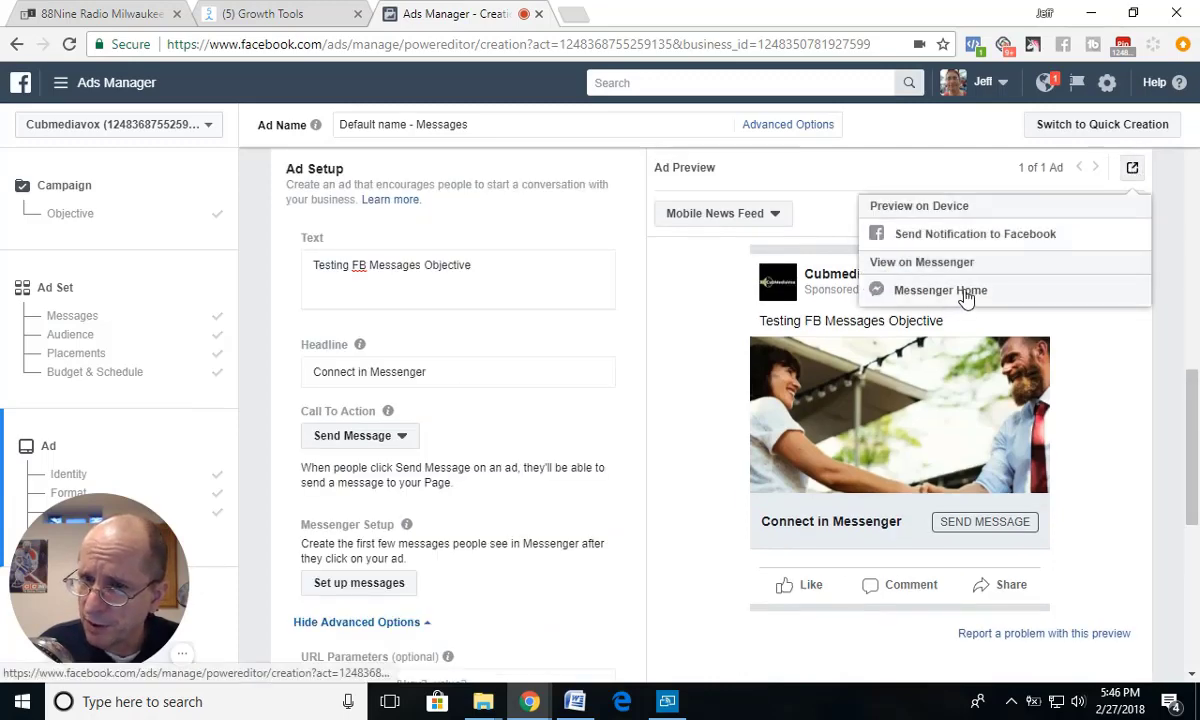
pyautogui.click(985, 235)
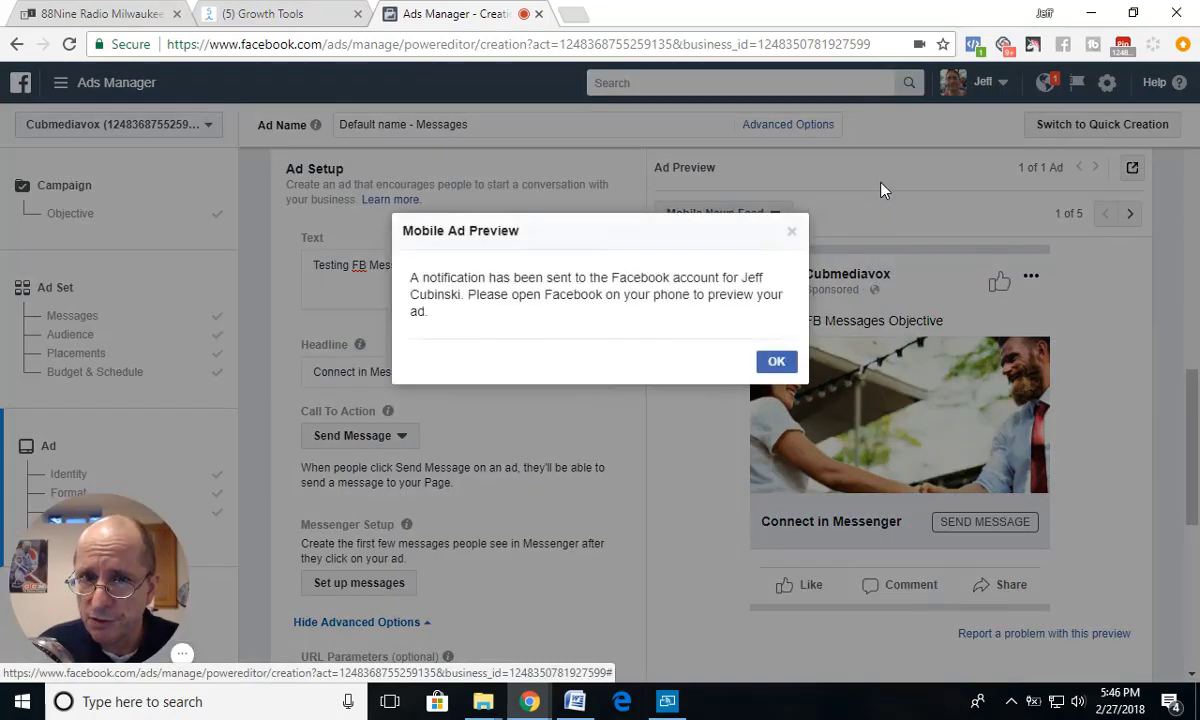
pyautogui.click(777, 363)
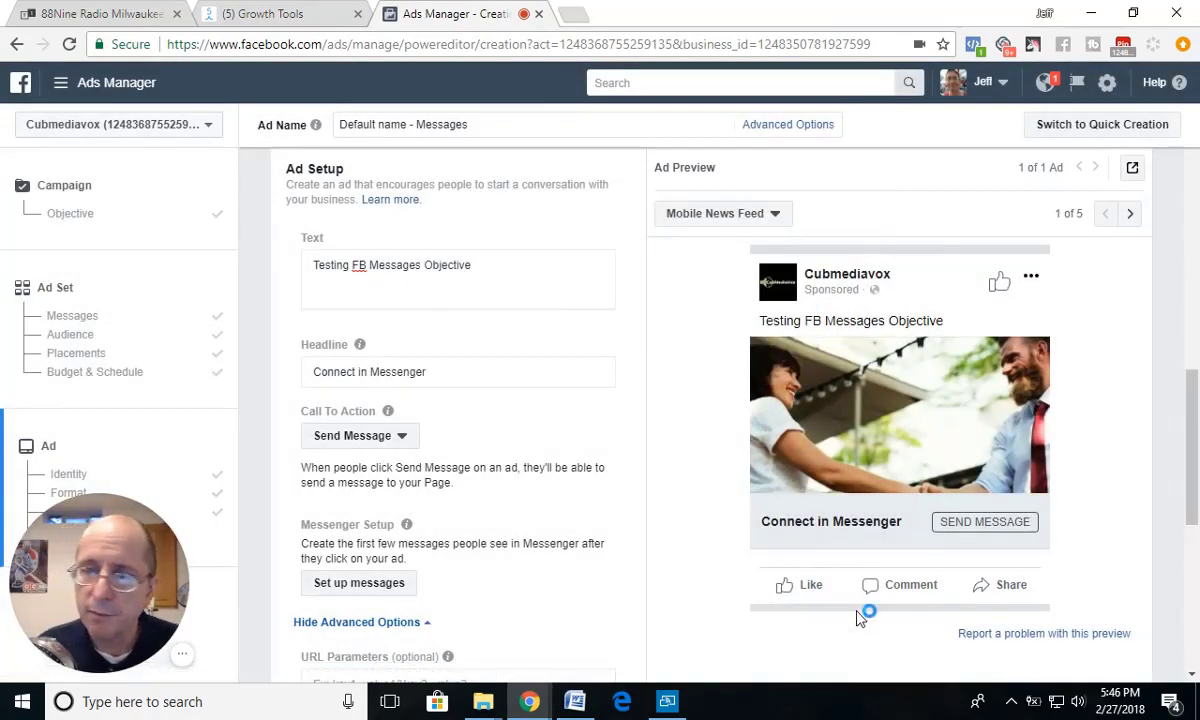
pyautogui.click(668, 703)
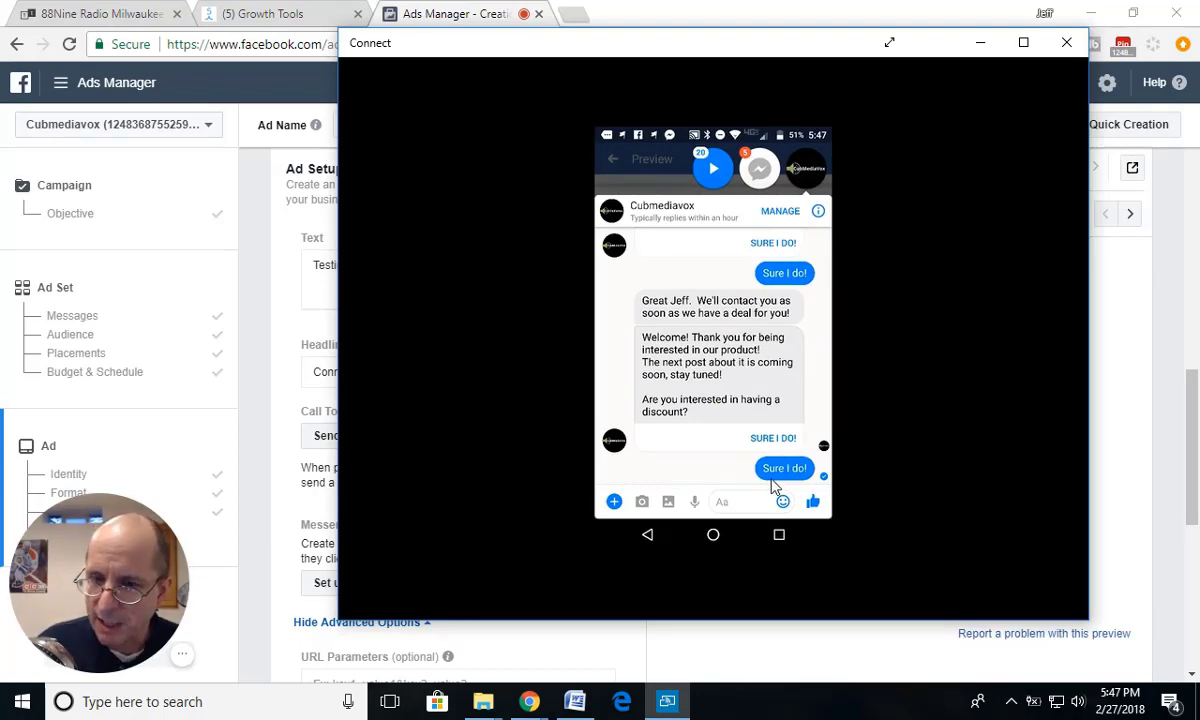
pyautogui.click(979, 52)
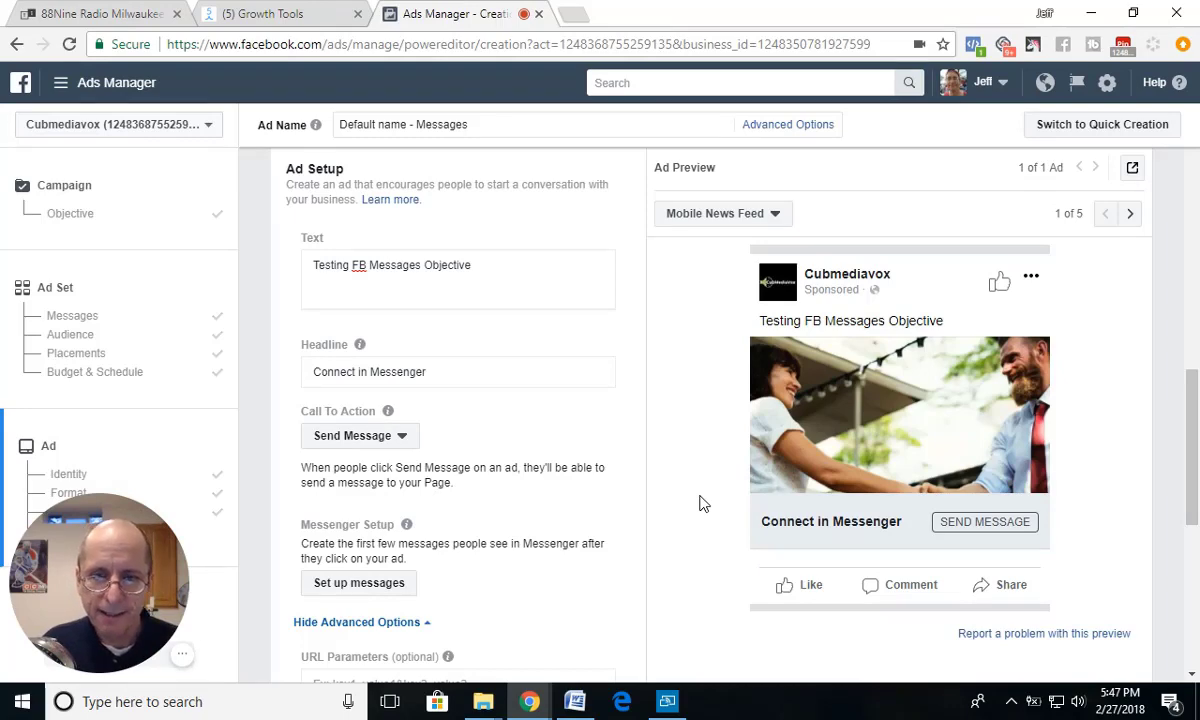
pyautogui.scroll(-5, 703, 503)
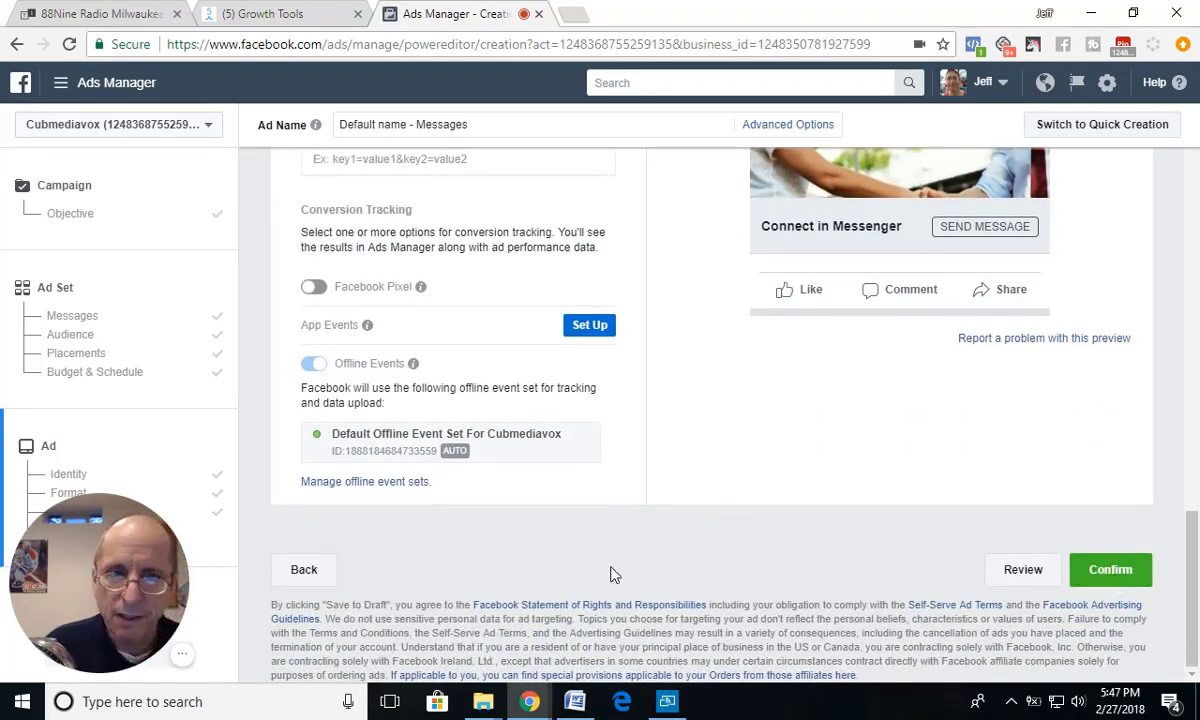
pyautogui.scroll(5, 627, 536)
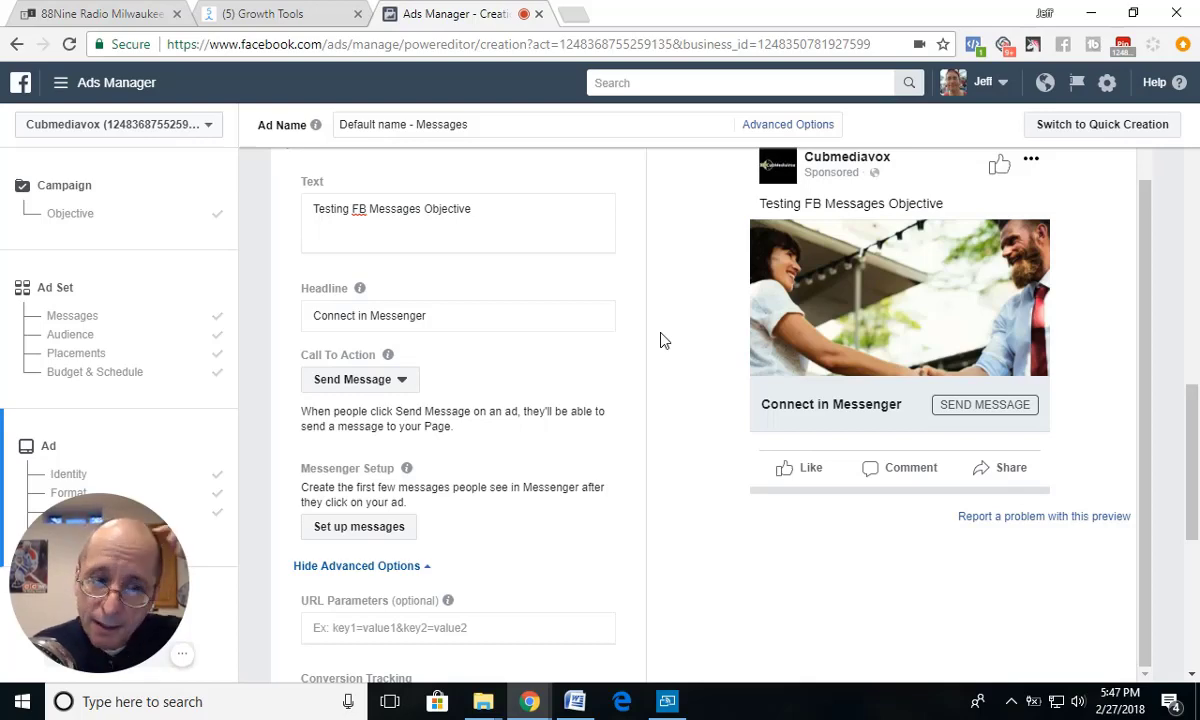
# Switch to ManyChat and open the list of keyword automation rules.
pyautogui.click(306, 14)
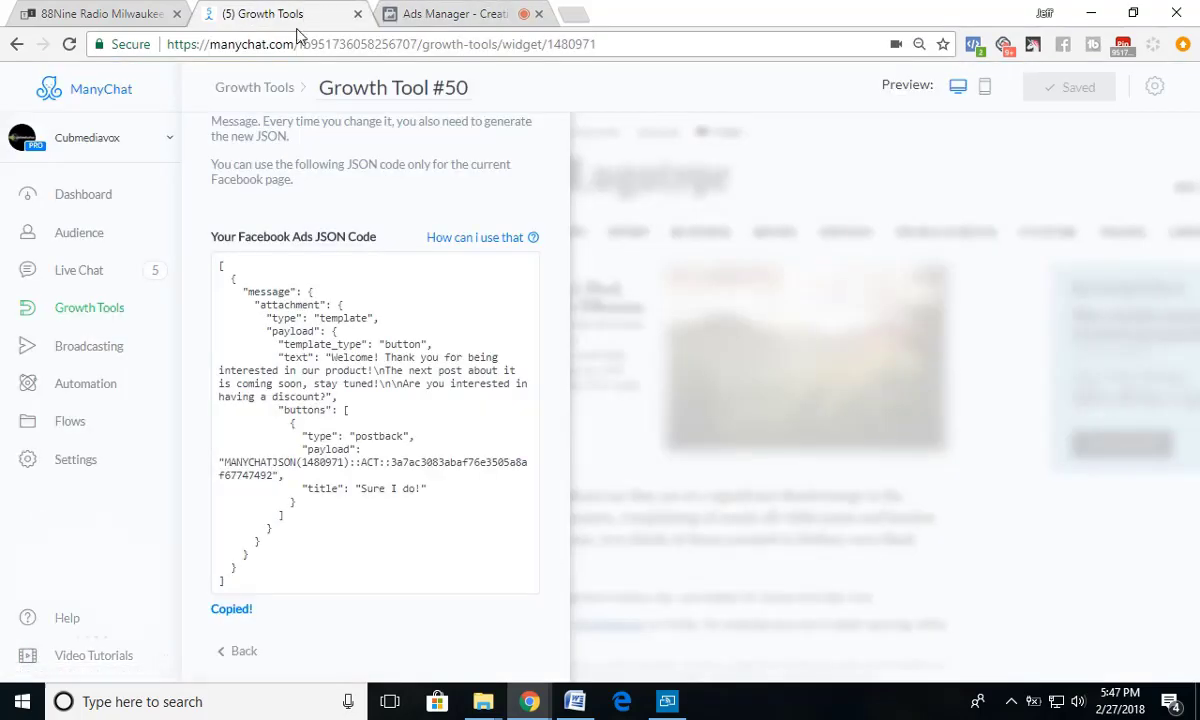
pyautogui.click(242, 88)
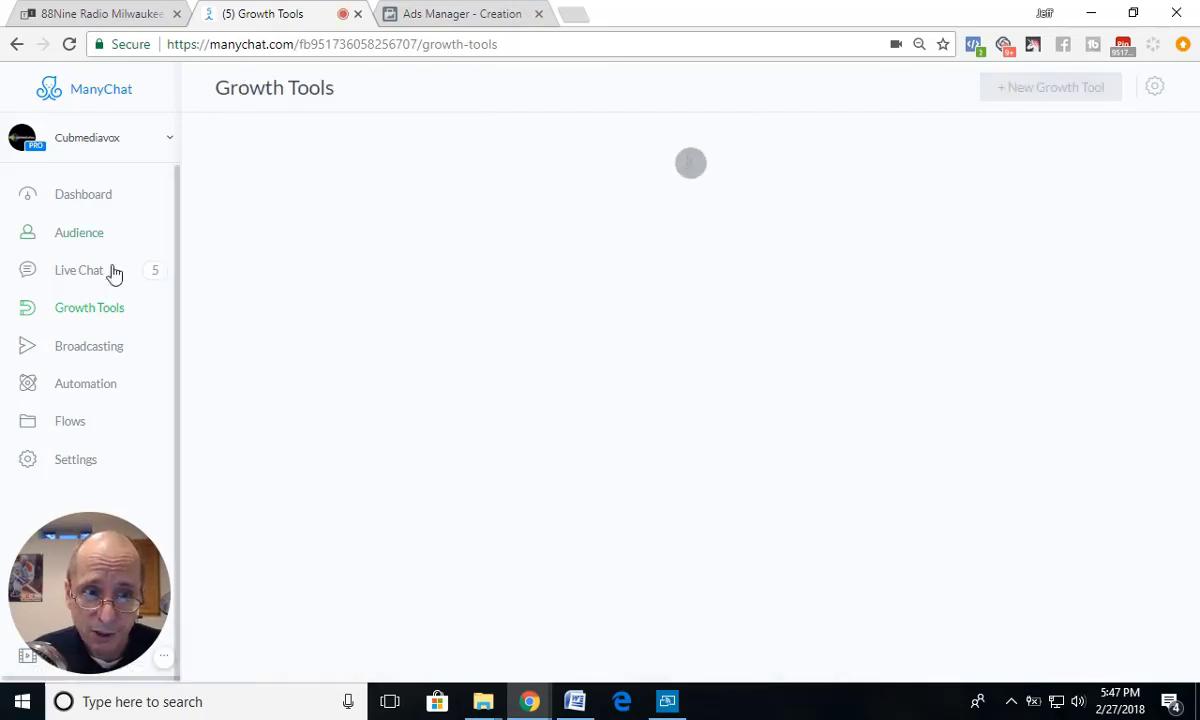
pyautogui.click(82, 394)
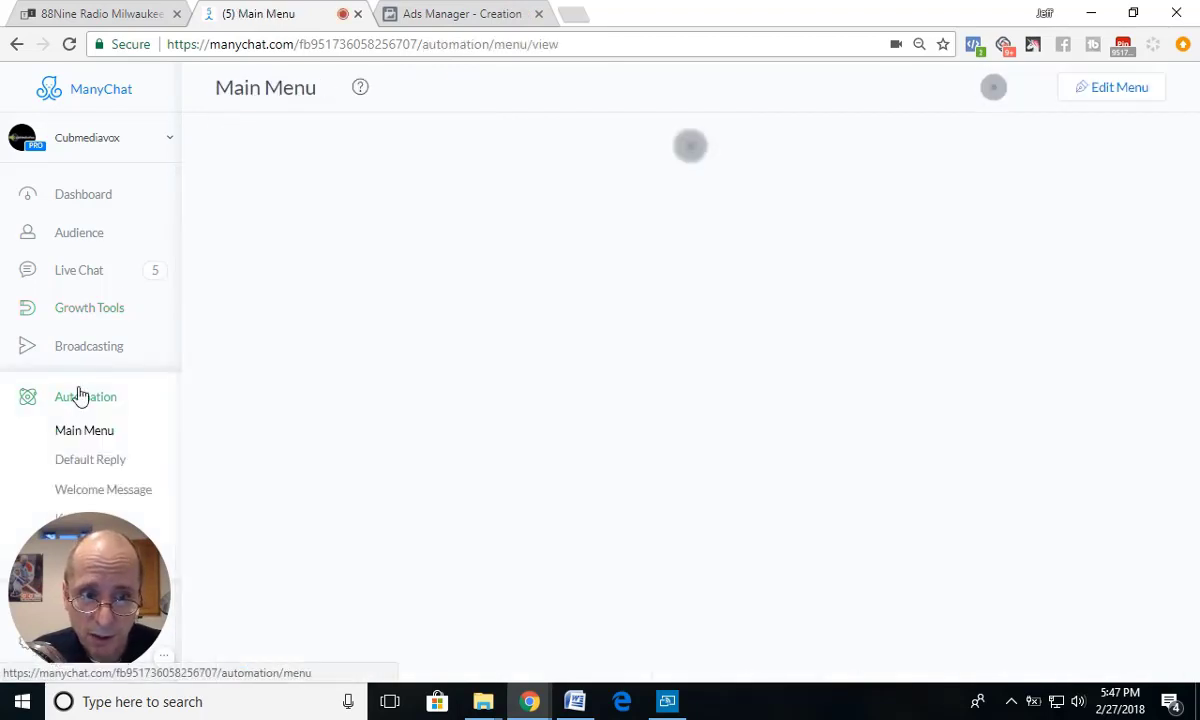
pyautogui.moveTo(89, 562); pyautogui.dragTo(126, 575)
pyautogui.click(81, 520)
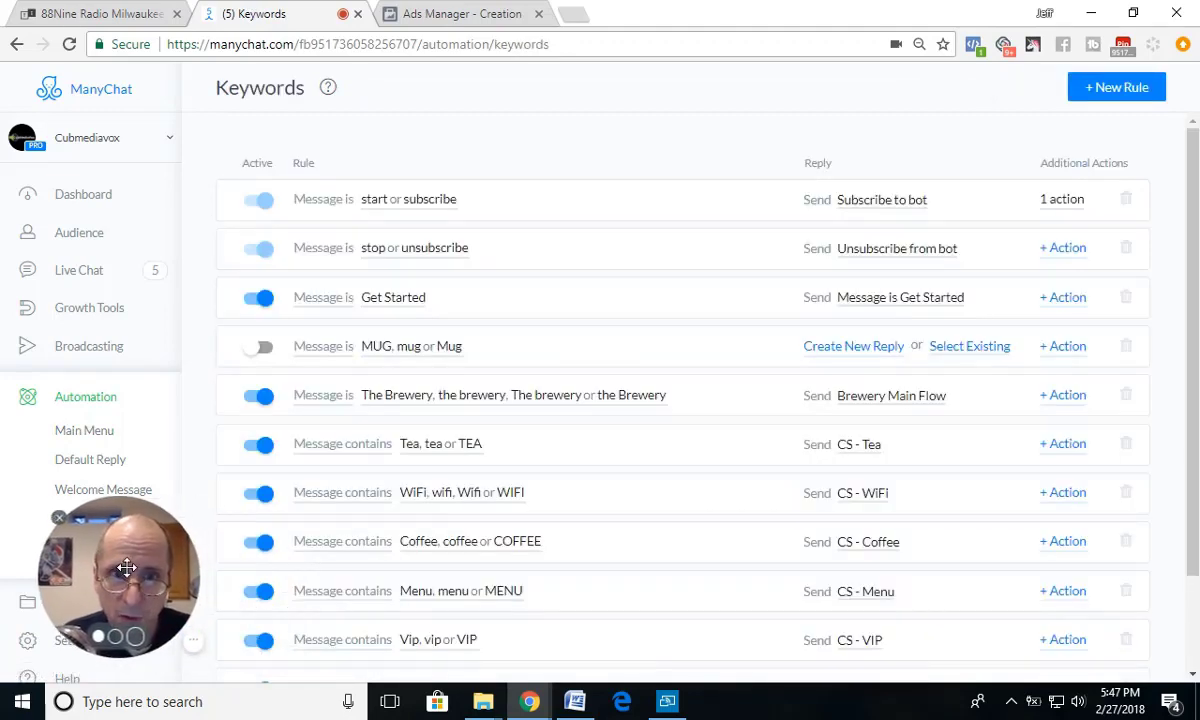
pyautogui.scroll(-2, 544, 490)
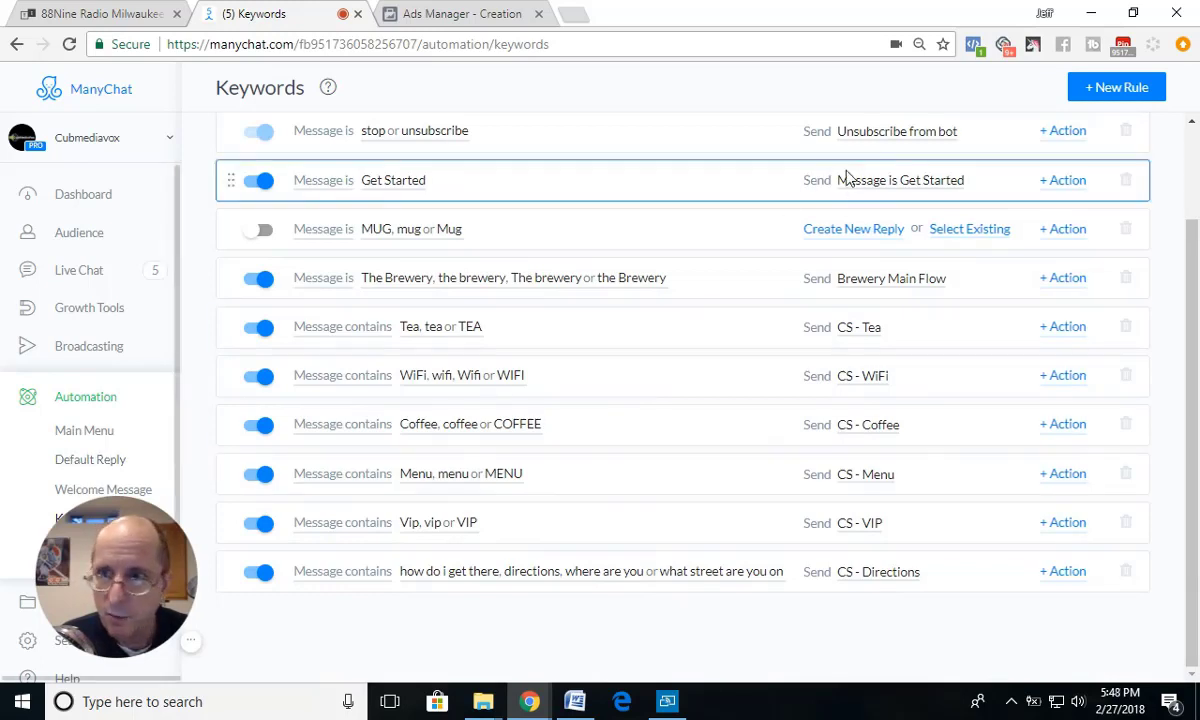
# Create a new keyword rule for messages that are exactly "Home".
pyautogui.click(1100, 92)
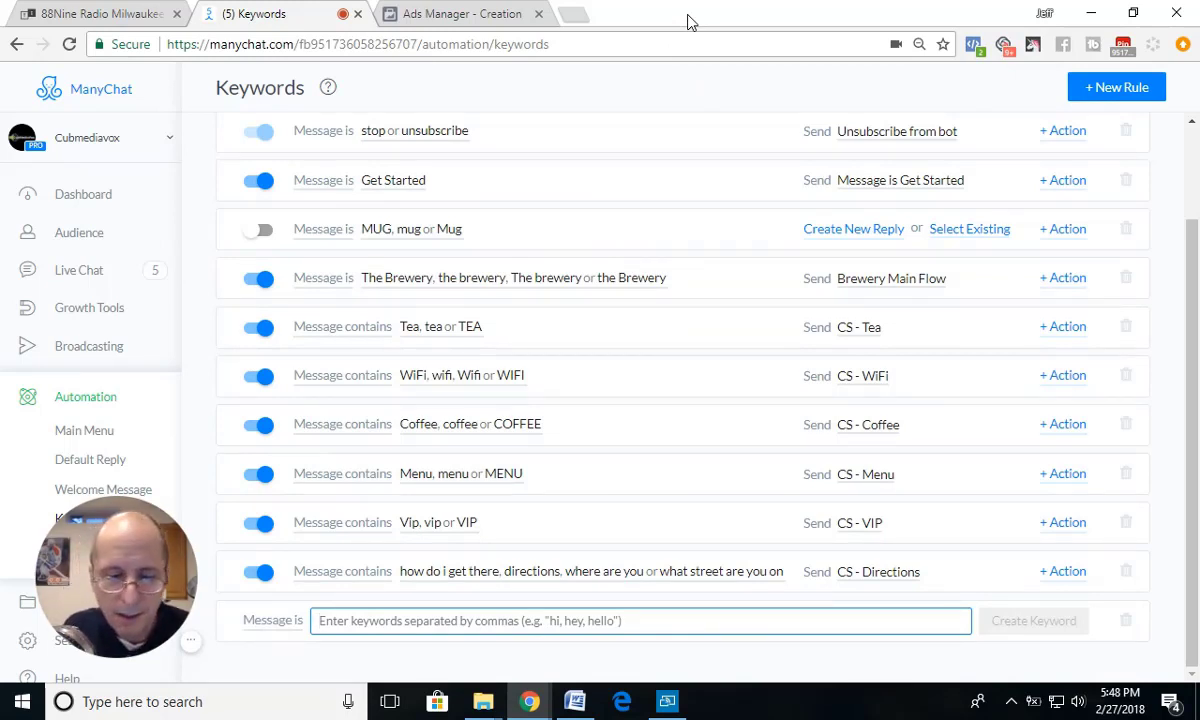
pyautogui.write('Home')
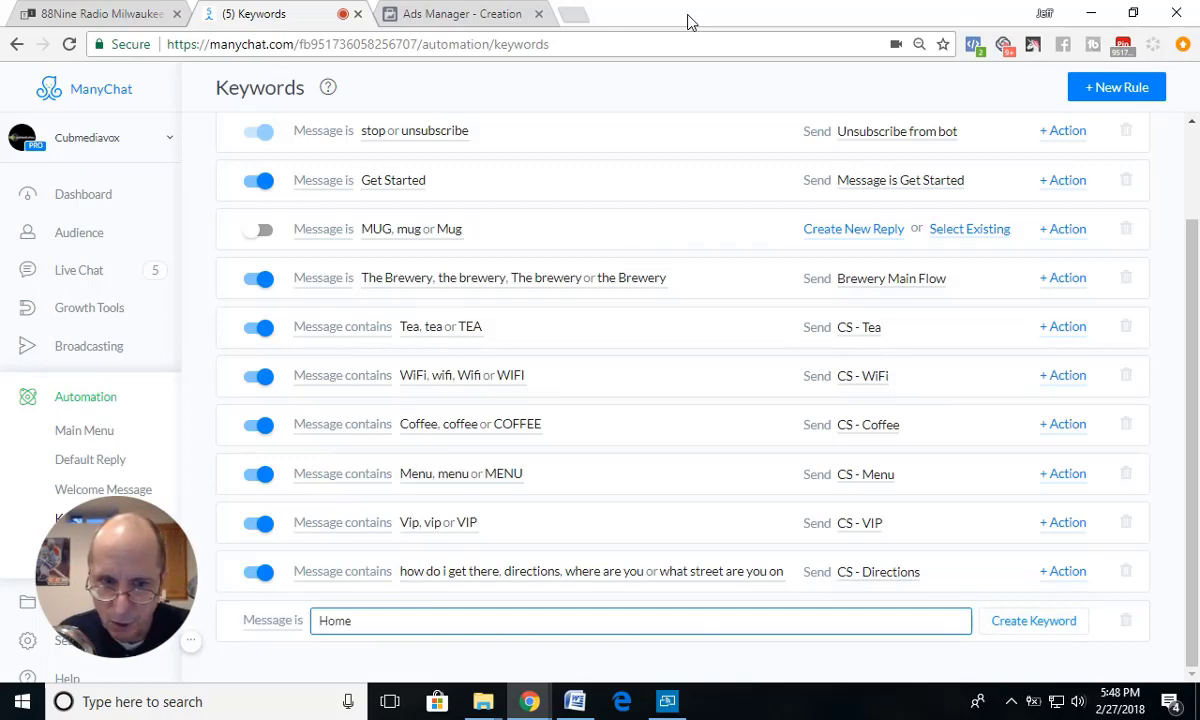
pyautogui.click(1024, 630)
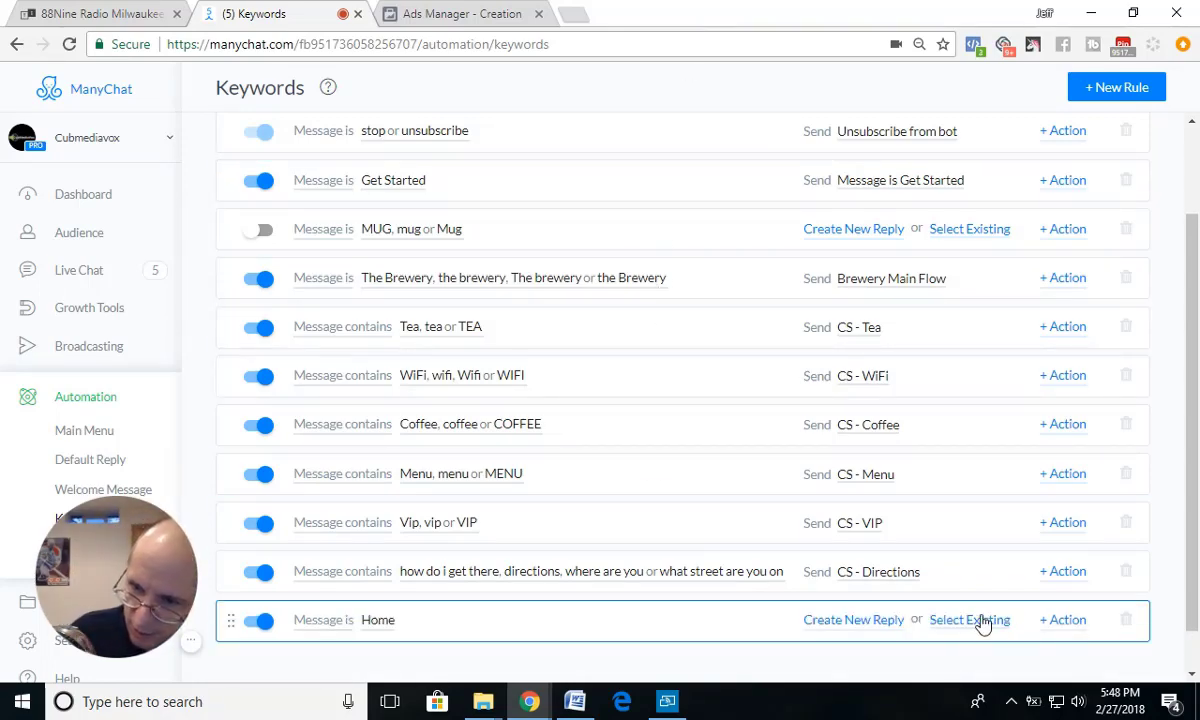
# Create a new reply for the Home keyword, starting its text with "Hi" and the First Name variable.
pyautogui.scroll(-1, 975, 622)
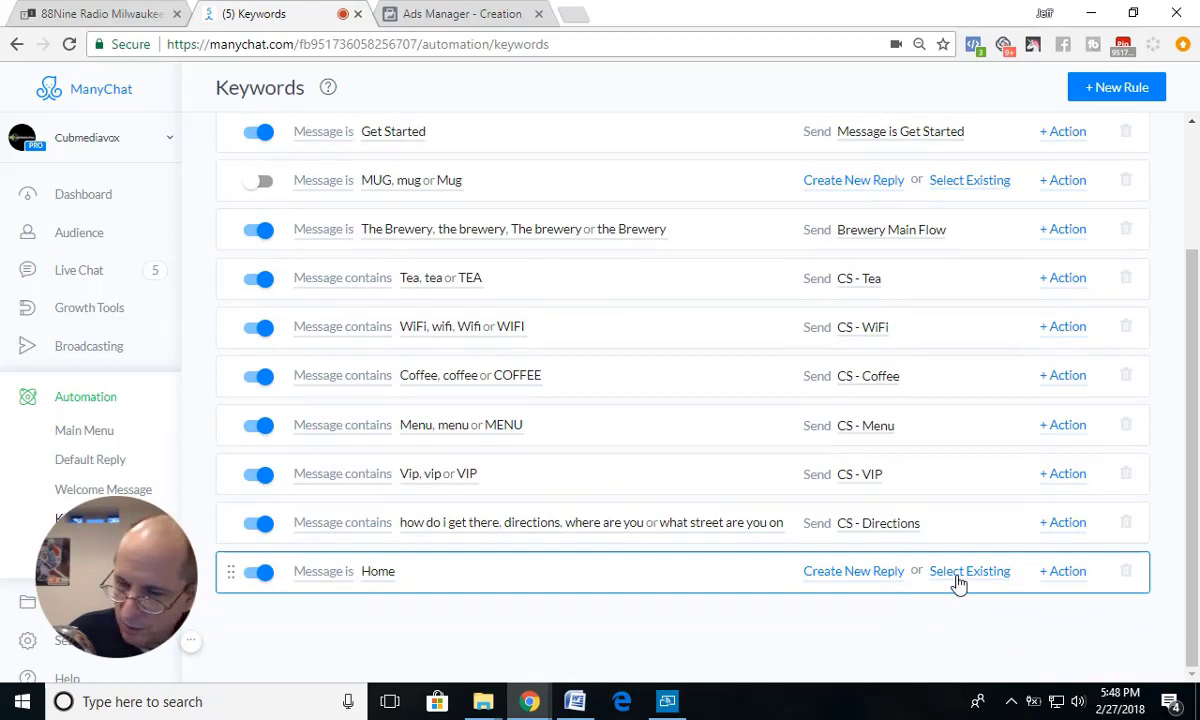
pyautogui.click(880, 577)
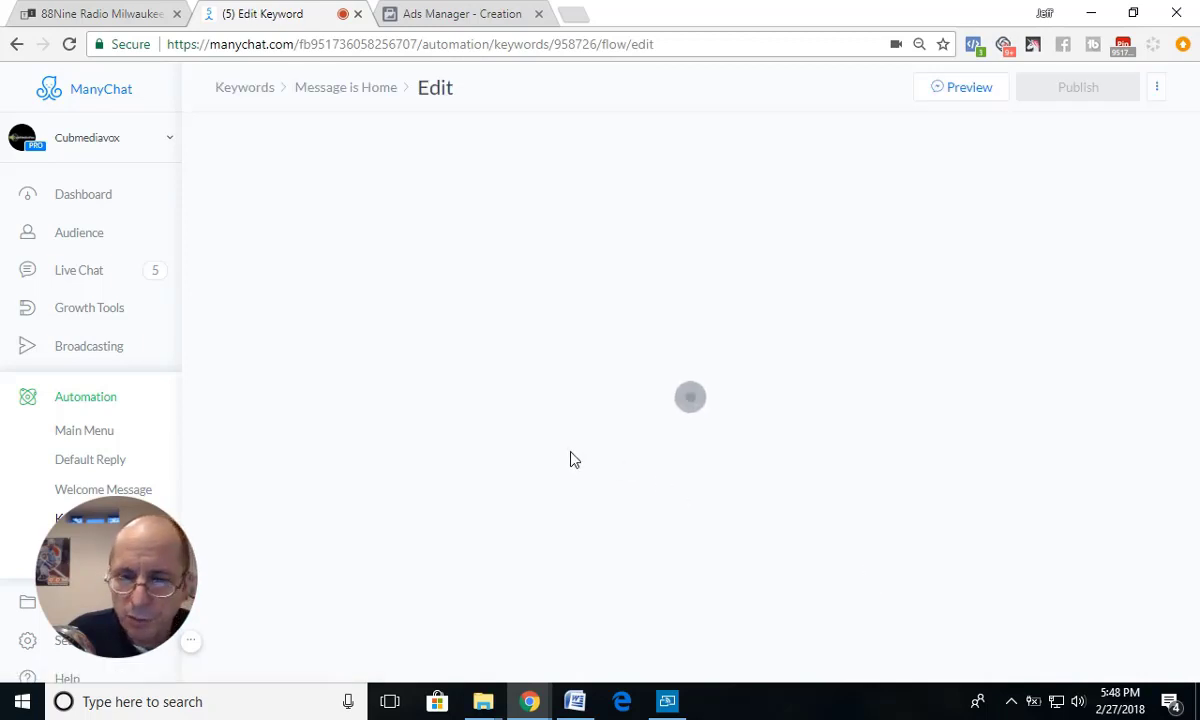
pyautogui.click(617, 209)
pyautogui.write('H')
pyautogui.press('BackSpace')
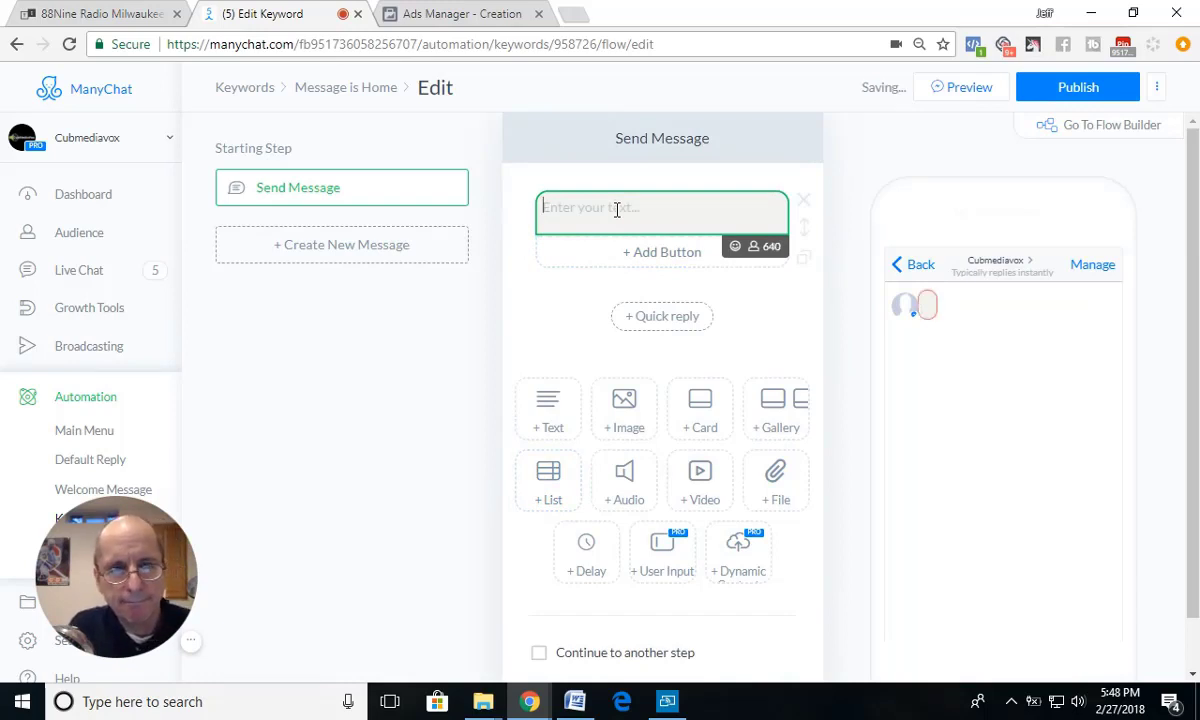
pyautogui.write('Hi')
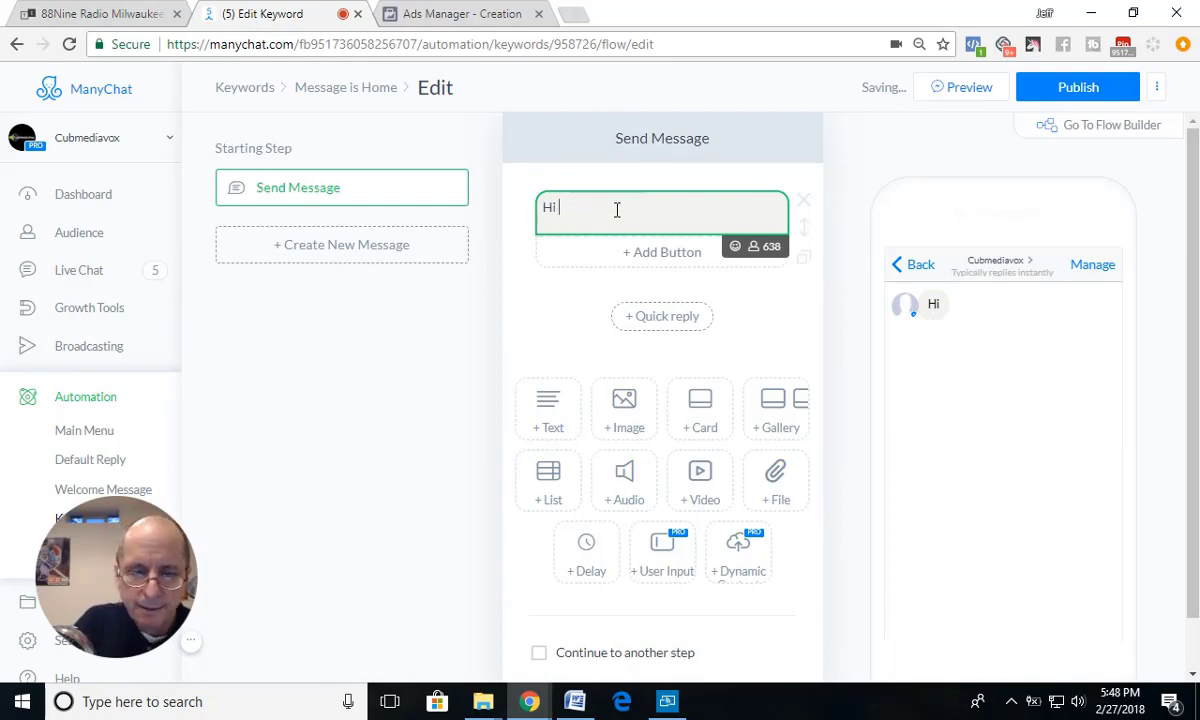
pyautogui.write('{{')
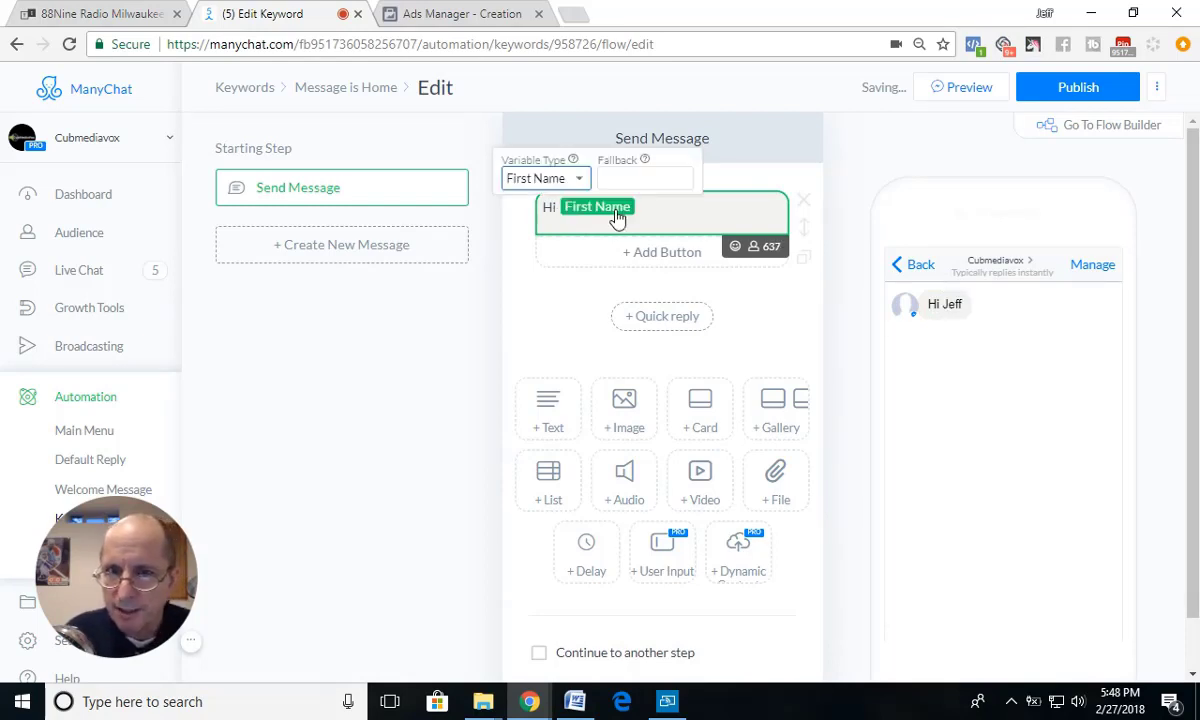
# Complete the reply text with "Welcome to the group" after the First Name variable and publish the reply.
pyautogui.doubleClick(652, 206)
pyautogui.write('Welcome to the ')
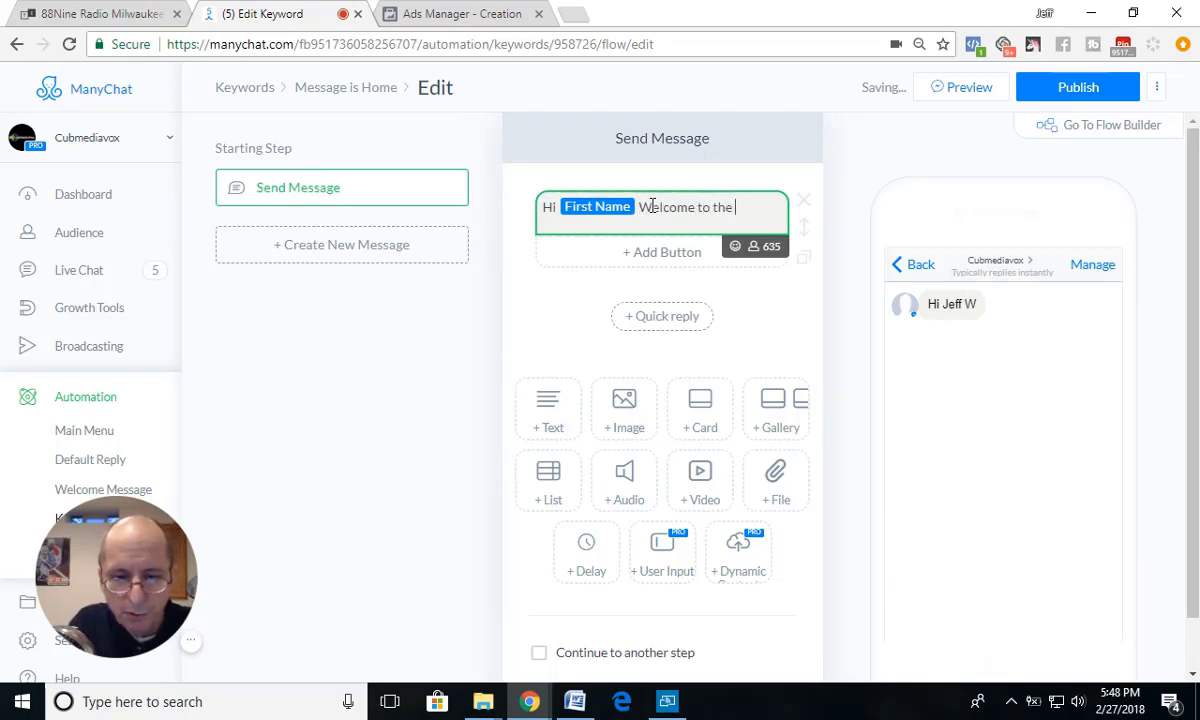
pyautogui.write('grpup')
pyautogui.press('BackSpace')
pyautogui.press('BackSpace')
pyautogui.press('BackSpace')
pyautogui.press('BackSpace')
pyautogui.write('rpu')
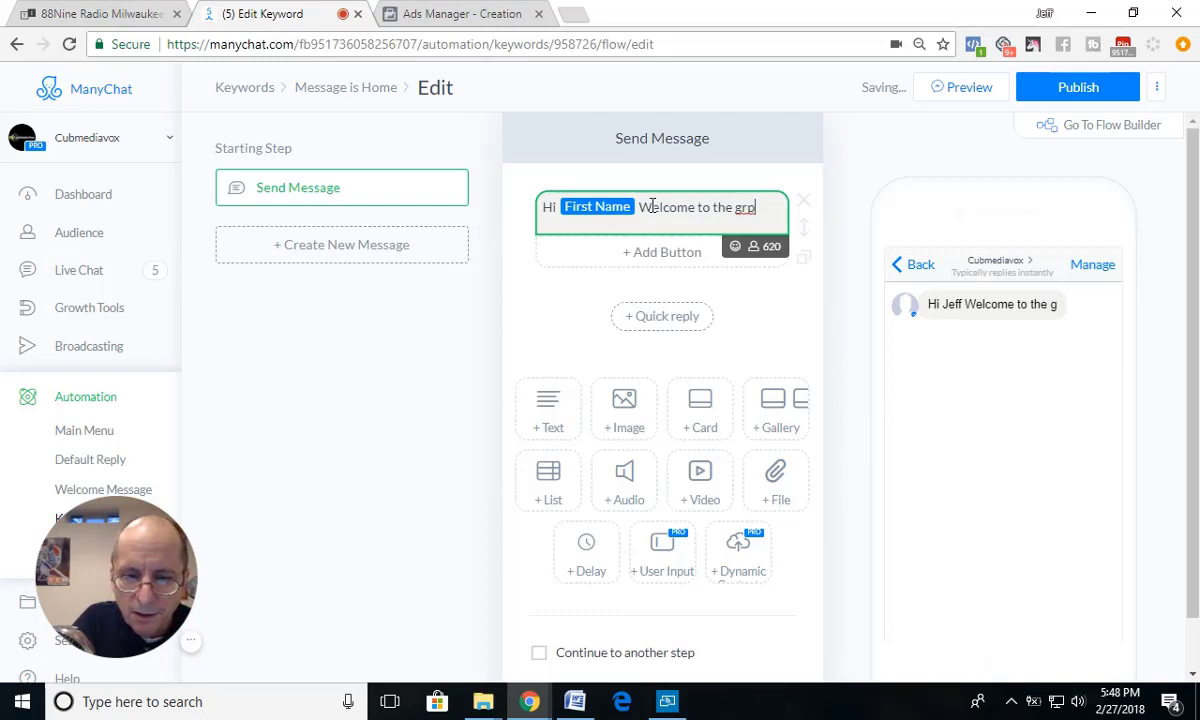
pyautogui.press('BackSpace')
pyautogui.press('BackSpace')
pyautogui.write('oup')
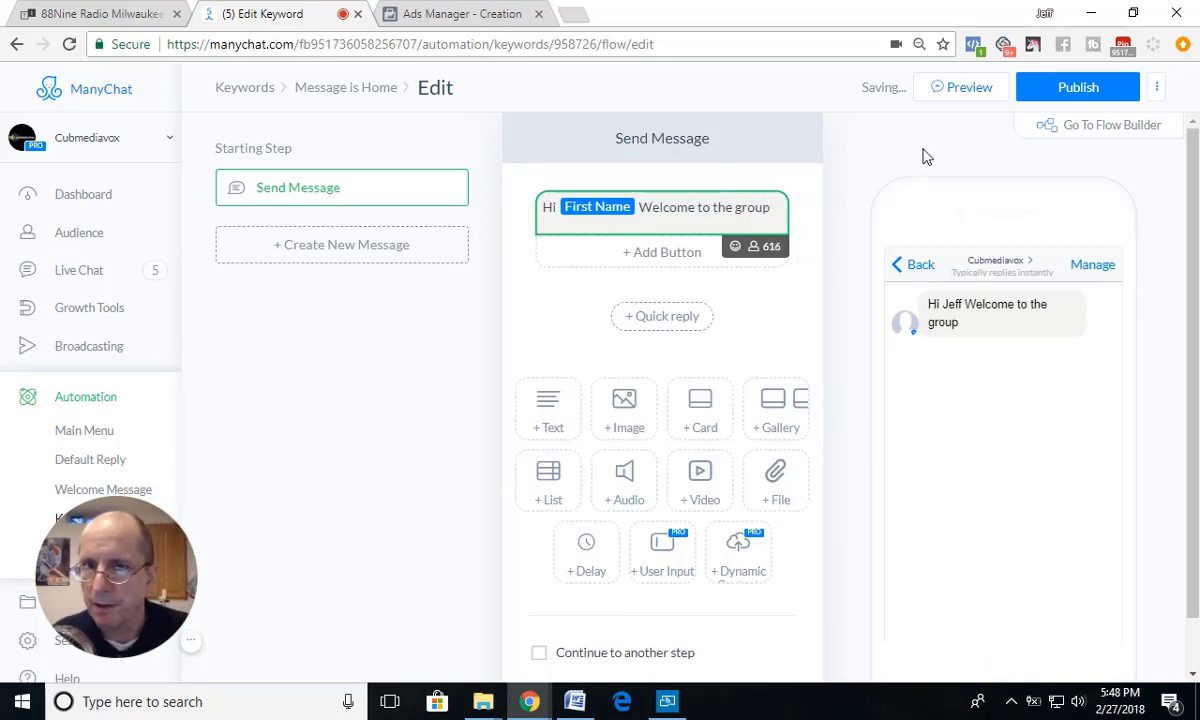
pyautogui.click(1035, 100)
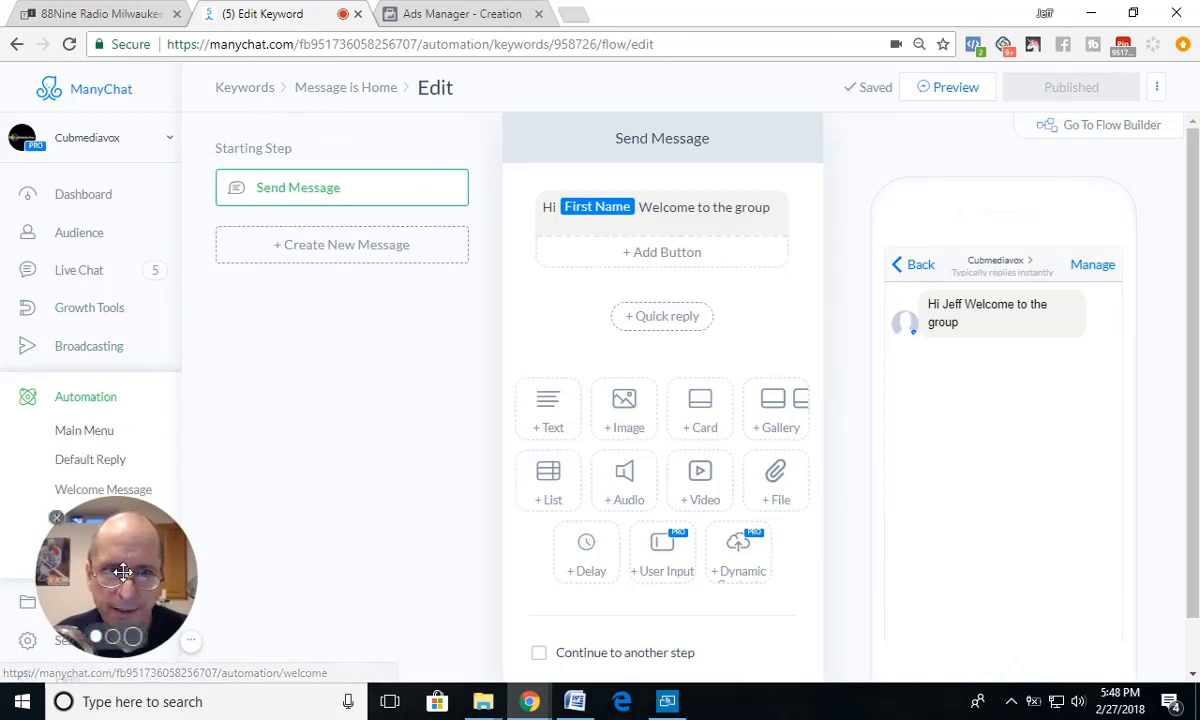
# Return to the keyword rules and examine the match conditions offered for the Home rule, leaving it on Message is.
pyautogui.moveTo(122, 572); pyautogui.dragTo(207, 575)
pyautogui.click(68, 520)
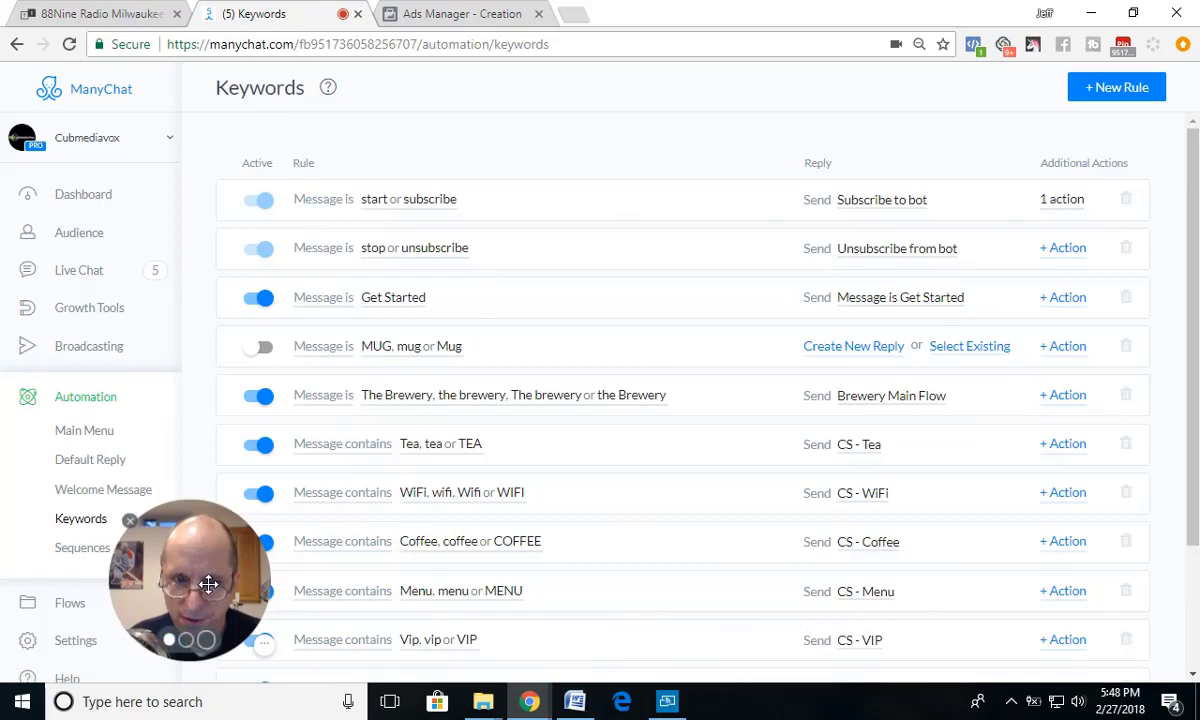
pyautogui.scroll(-2, 400, 501)
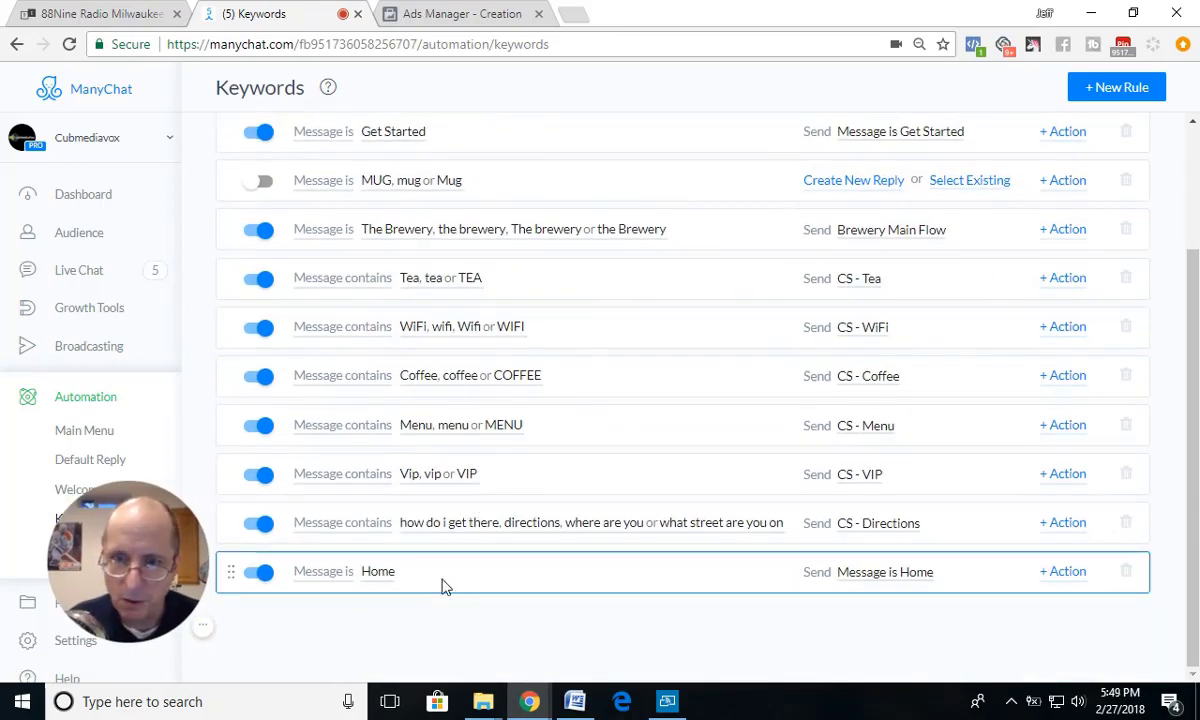
pyautogui.click(315, 574)
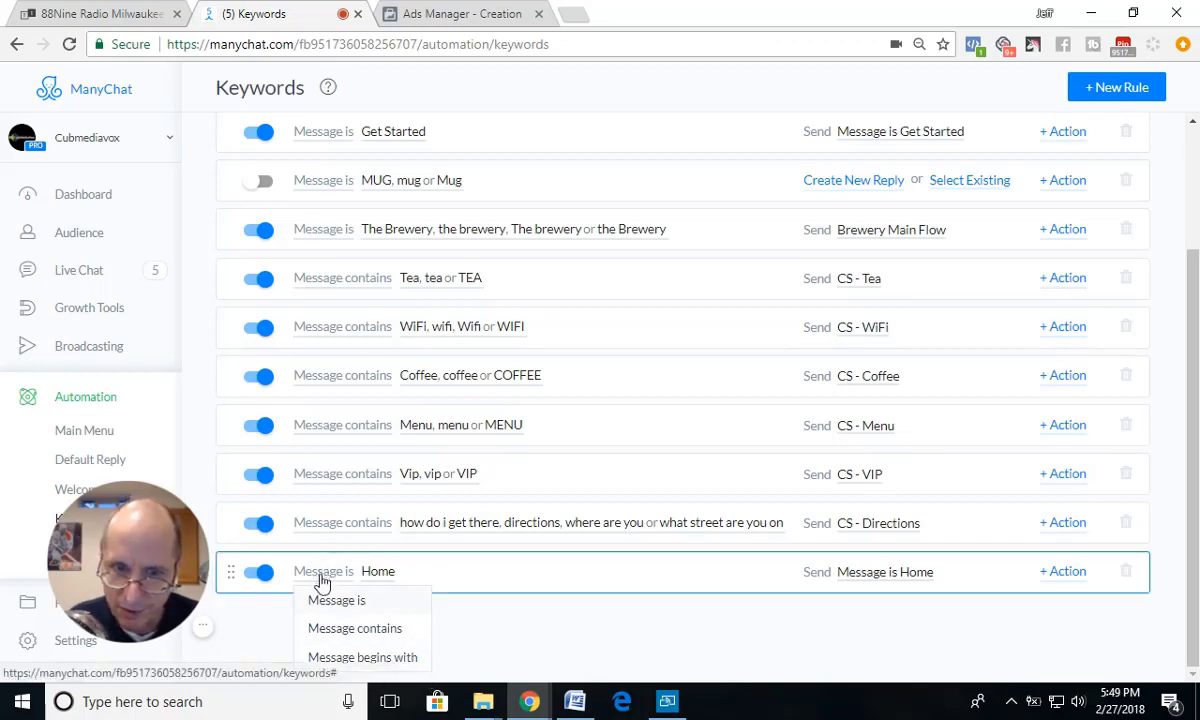
pyautogui.click(465, 611)
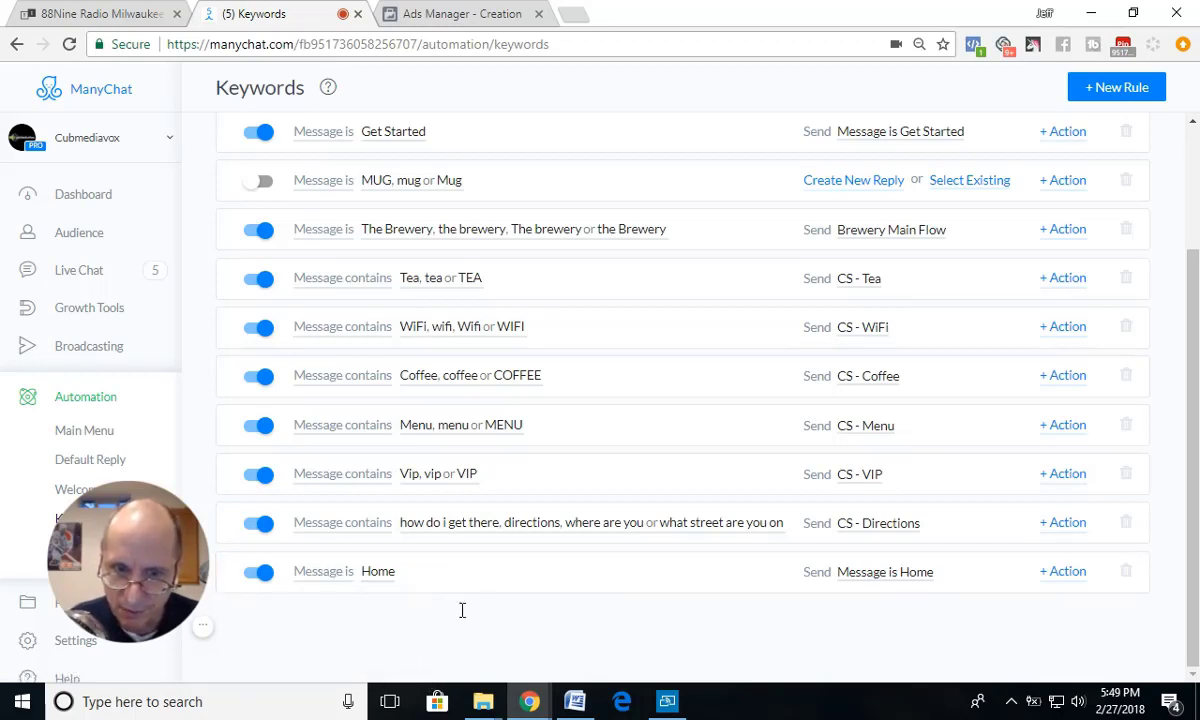
# Switch to the Facebook ad in Ads Manager and open its message setup in the Standard format instead of JSON.
pyautogui.click(443, 14)
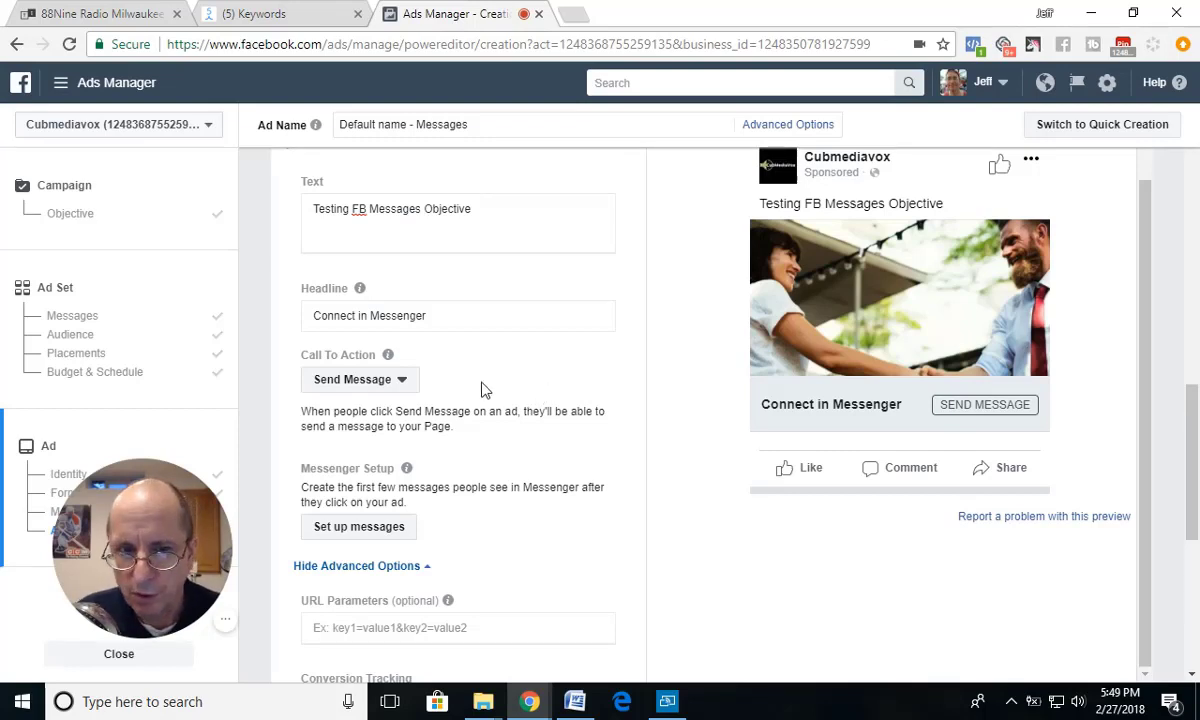
pyautogui.click(360, 530)
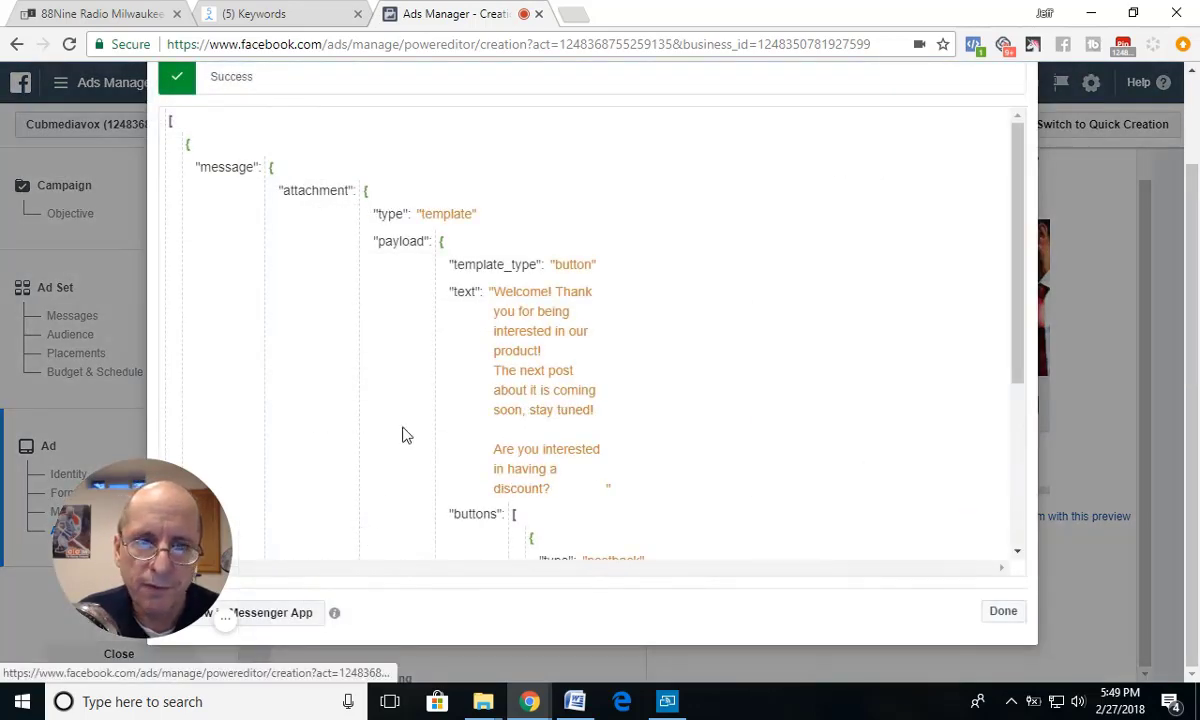
pyautogui.scroll(2, 382, 428)
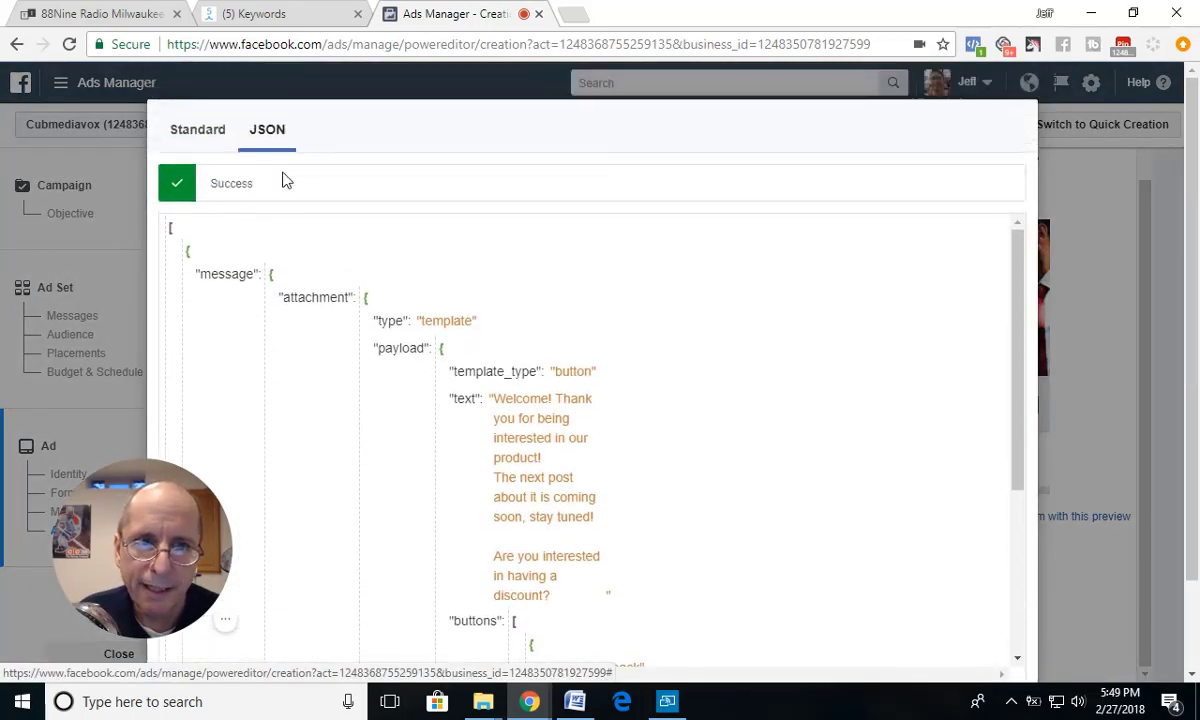
pyautogui.click(195, 132)
pyautogui.moveTo(160, 520); pyautogui.dragTo(1090, 160)
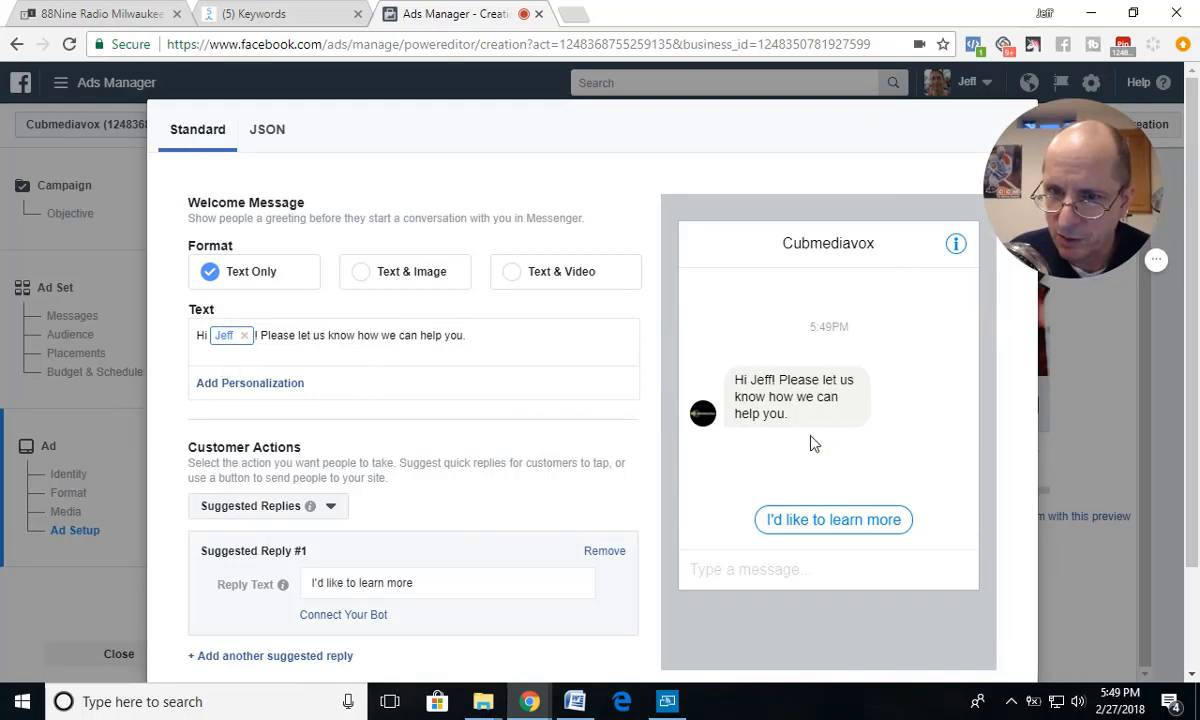
# Append "Press button below" to the end of the welcome message text.
pyautogui.click(484, 342)
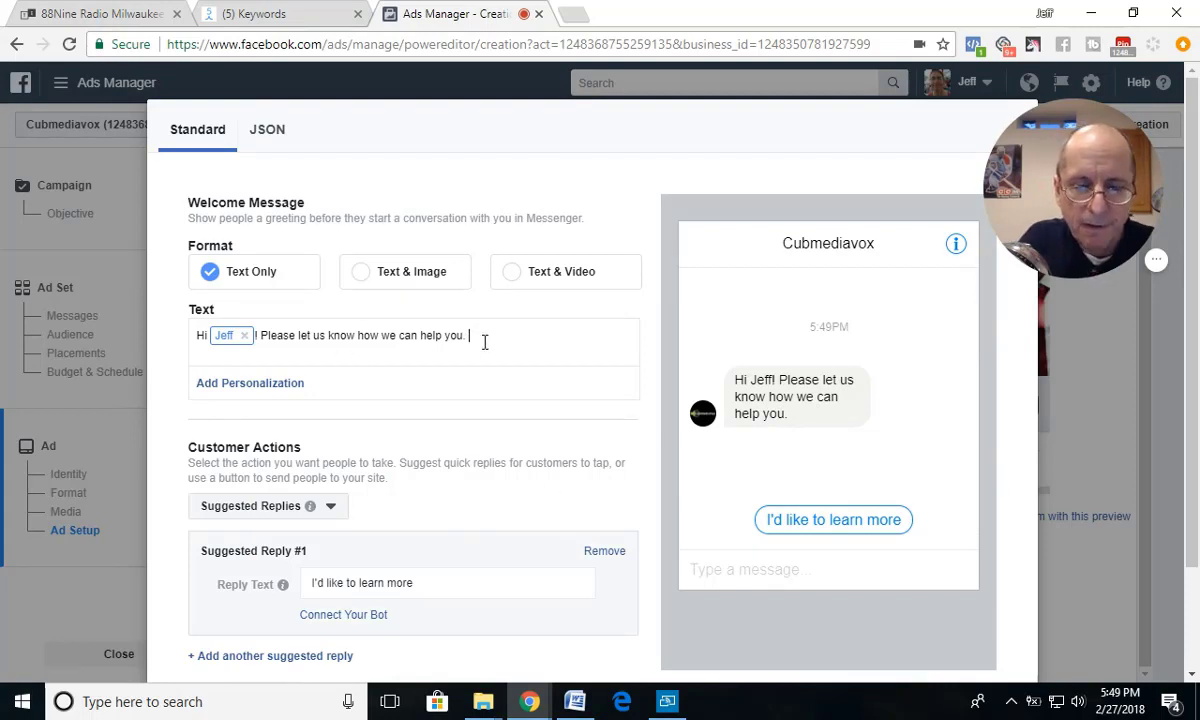
pyautogui.write('Press')
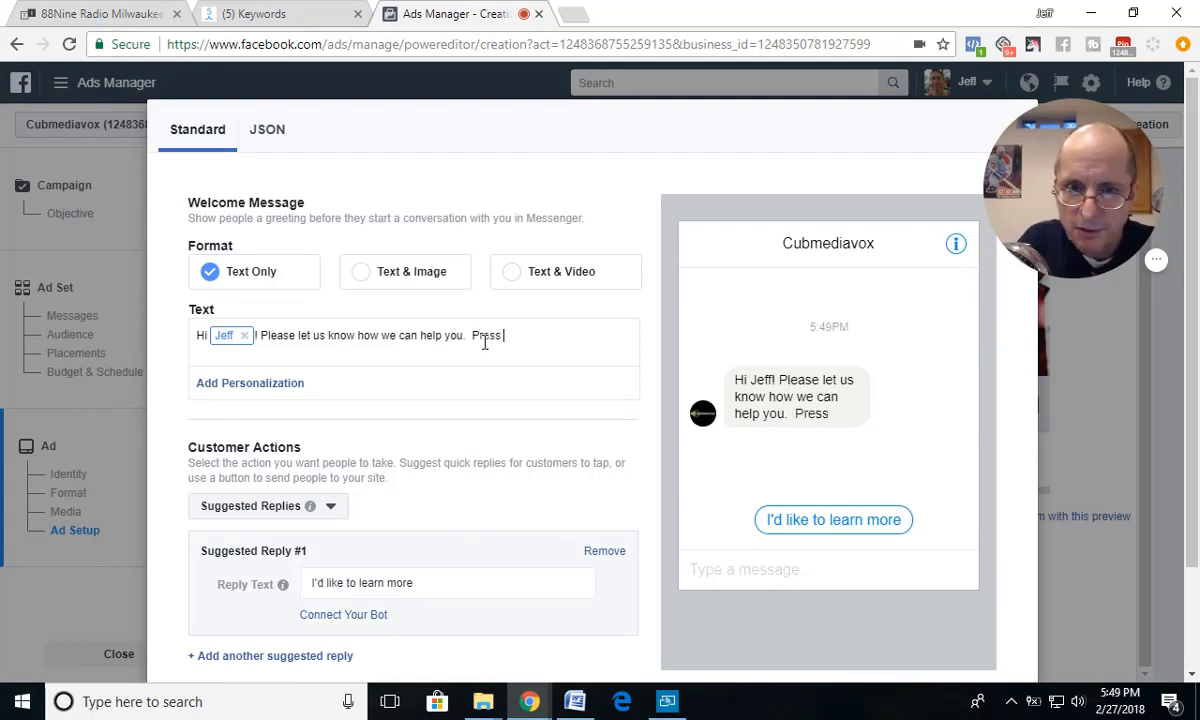
pyautogui.write(' button')
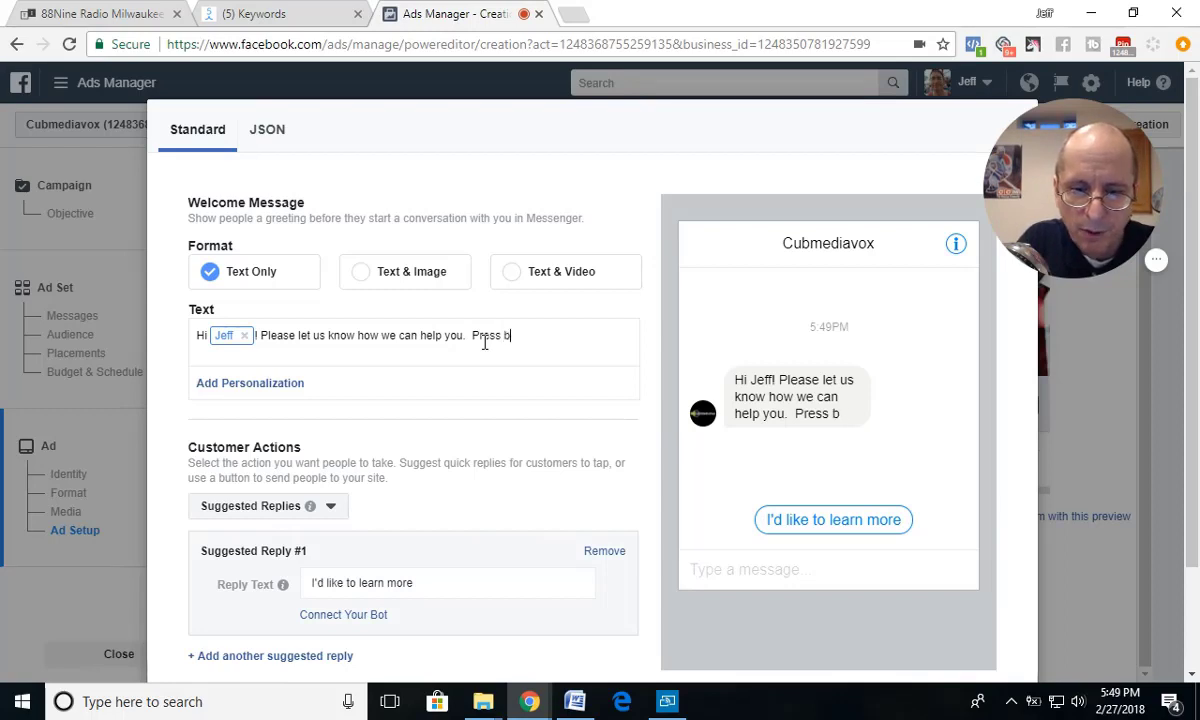
pyautogui.write('low')
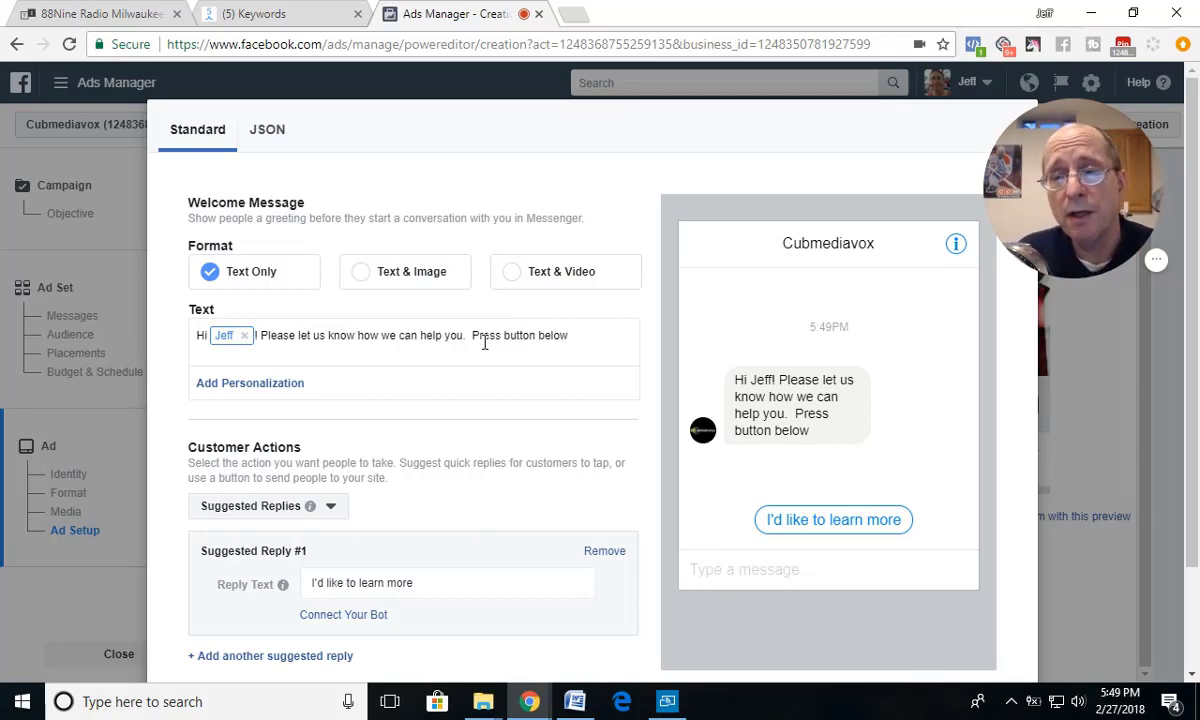
# Switch to ManyChat and view the opt-in message of the Facebook Ads JSON tool, Growth Tool #50.
pyautogui.click(288, 16)
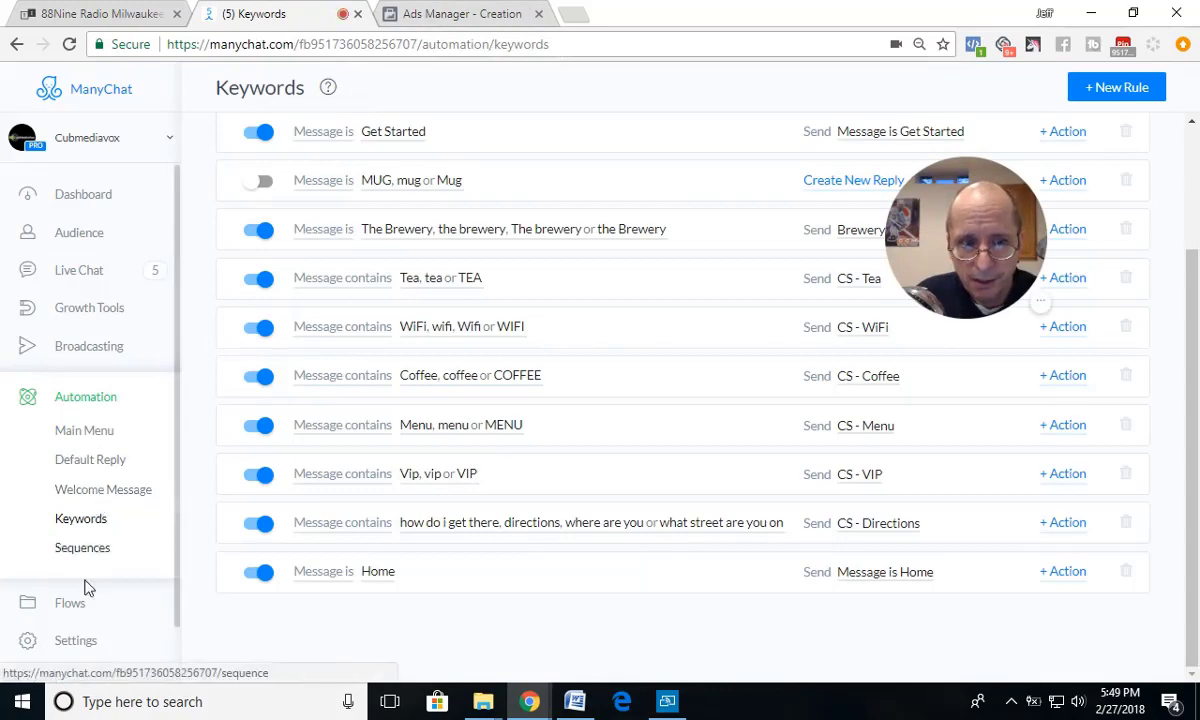
pyautogui.click(85, 318)
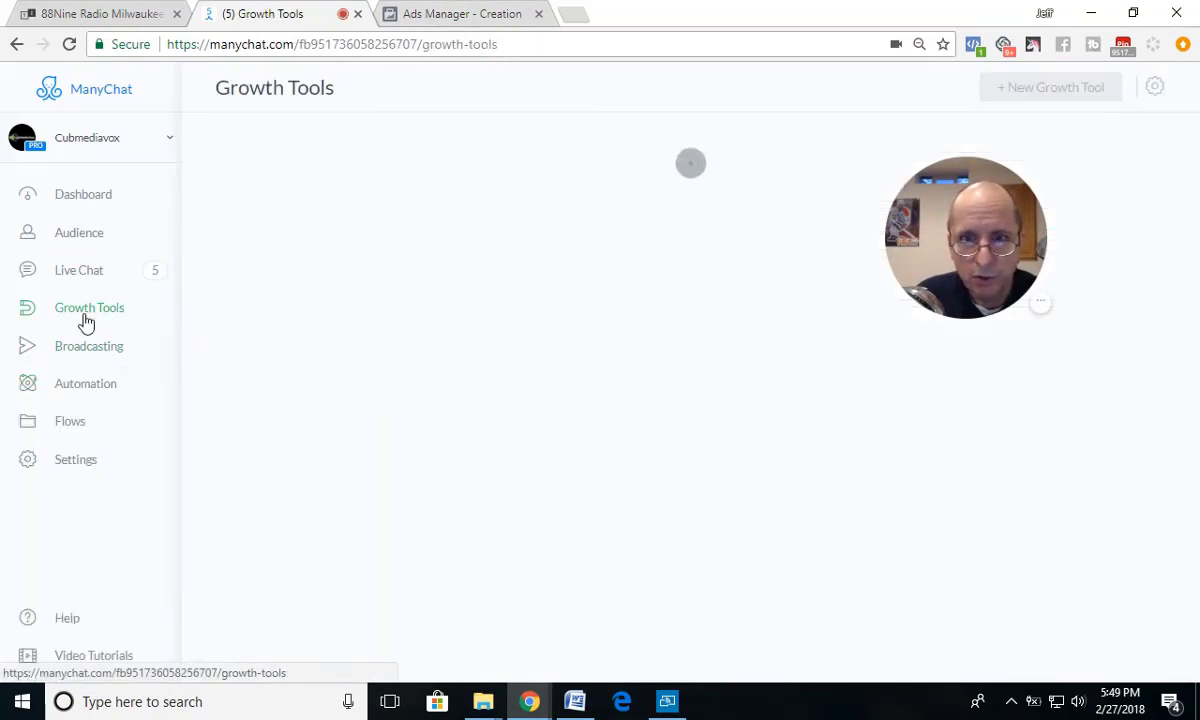
pyautogui.click(314, 234)
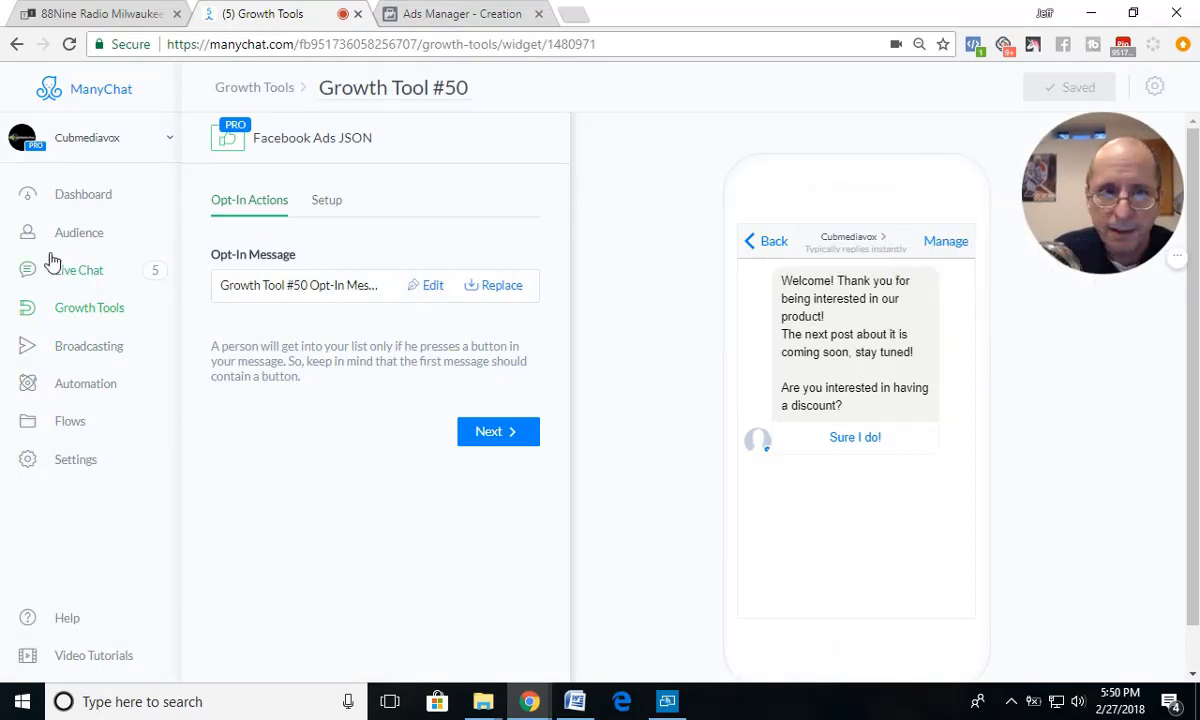
# Back in Ads Manager, replace "Press button below" in the welcome text with "Are you looking for a home click home".
pyautogui.click(445, 22)
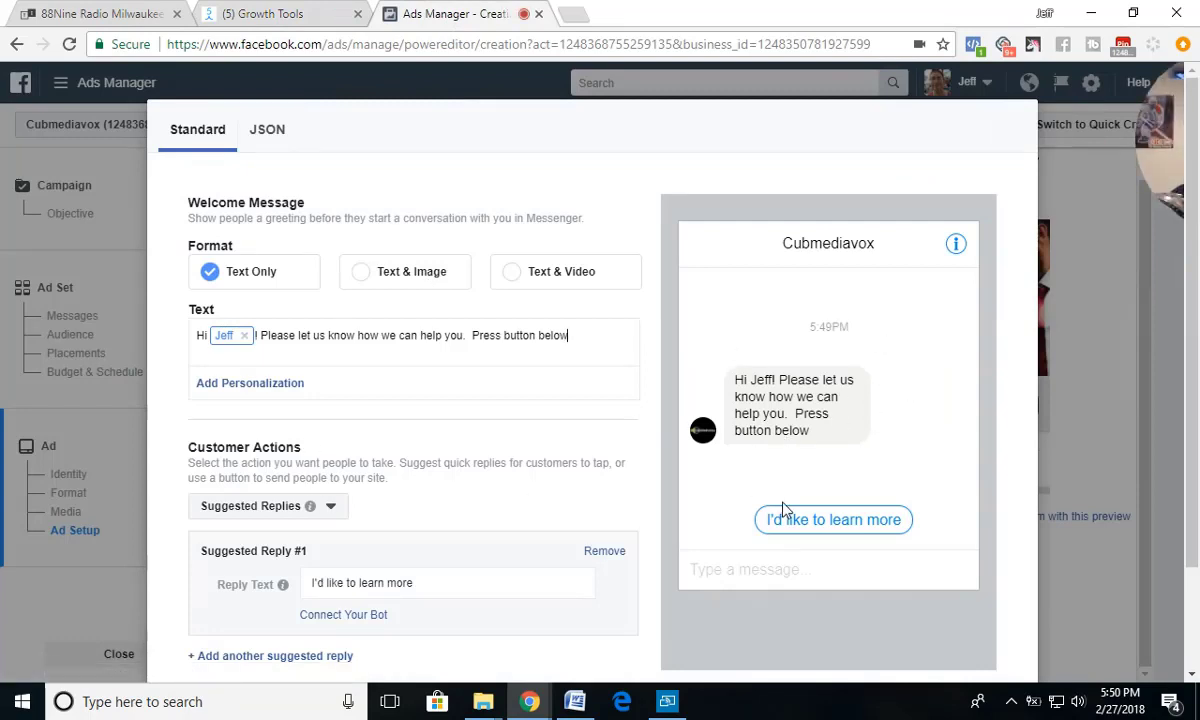
pyautogui.moveTo(474, 337); pyautogui.dragTo(573, 335)
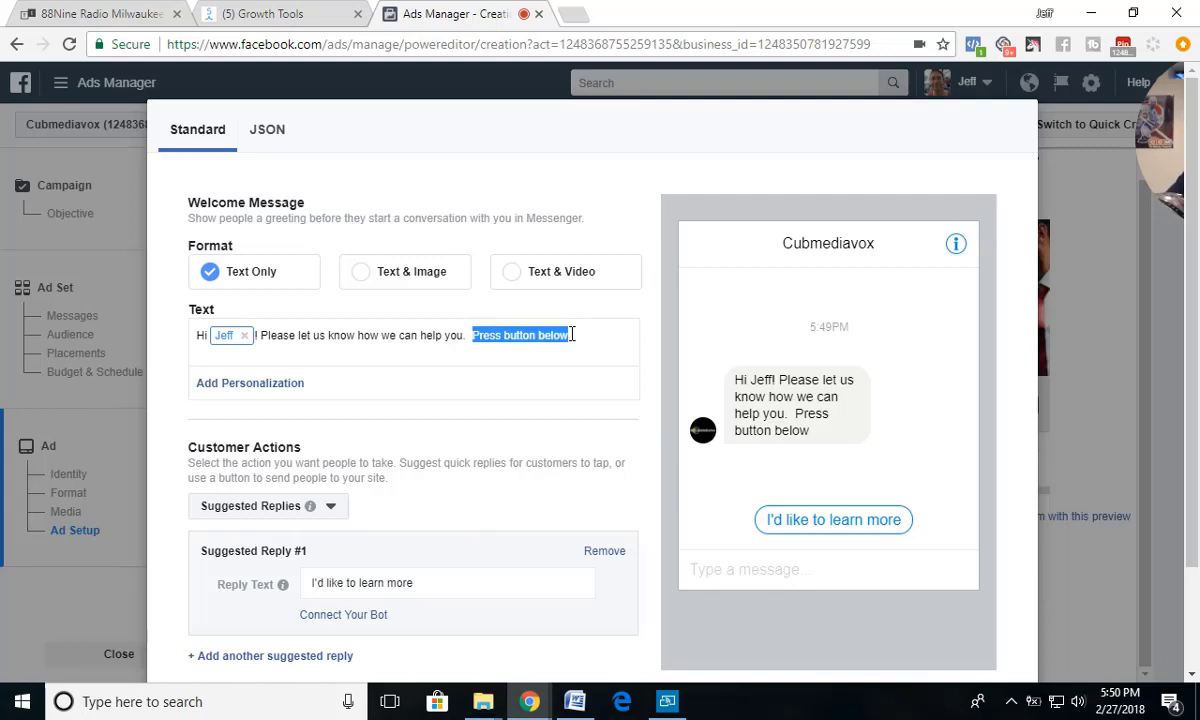
pyautogui.write('If')
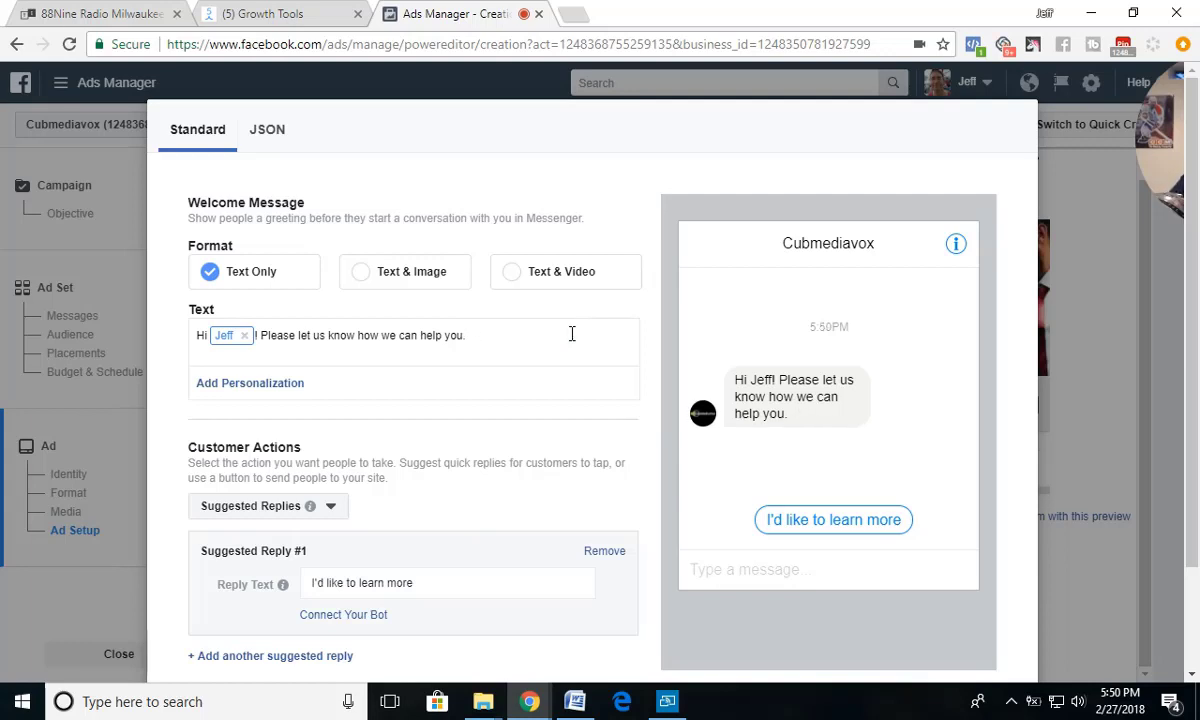
pyautogui.write('yoy looking for a home')
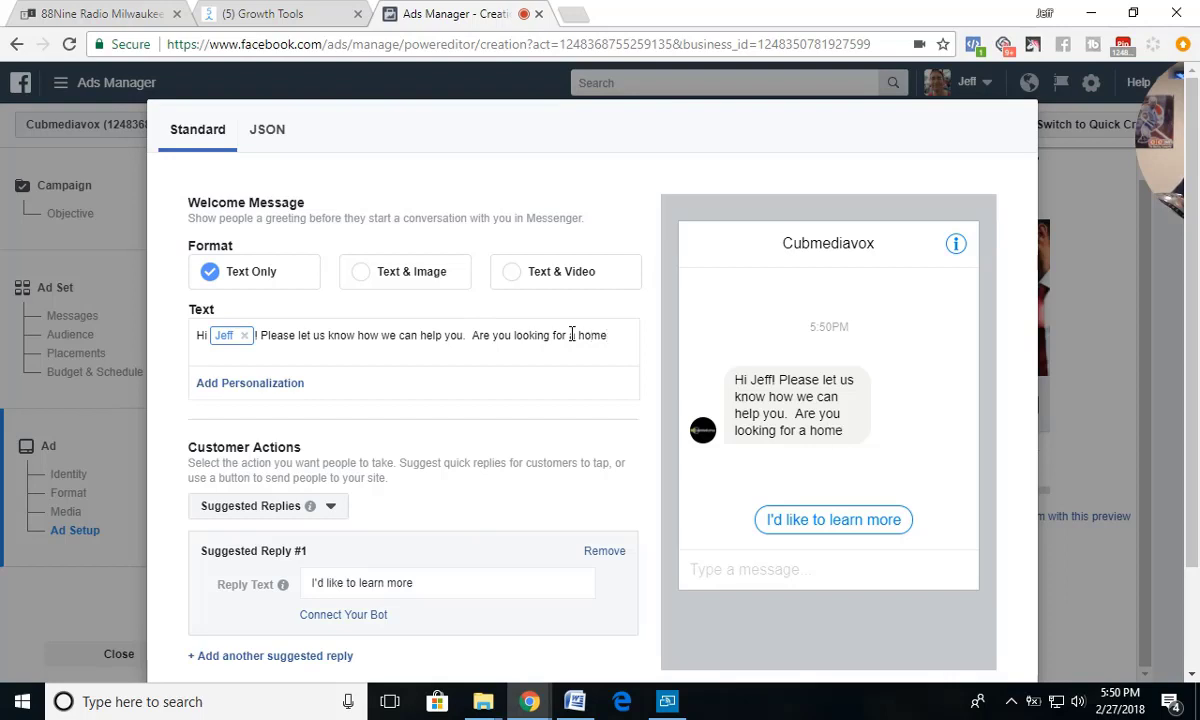
pyautogui.write(' pre home')
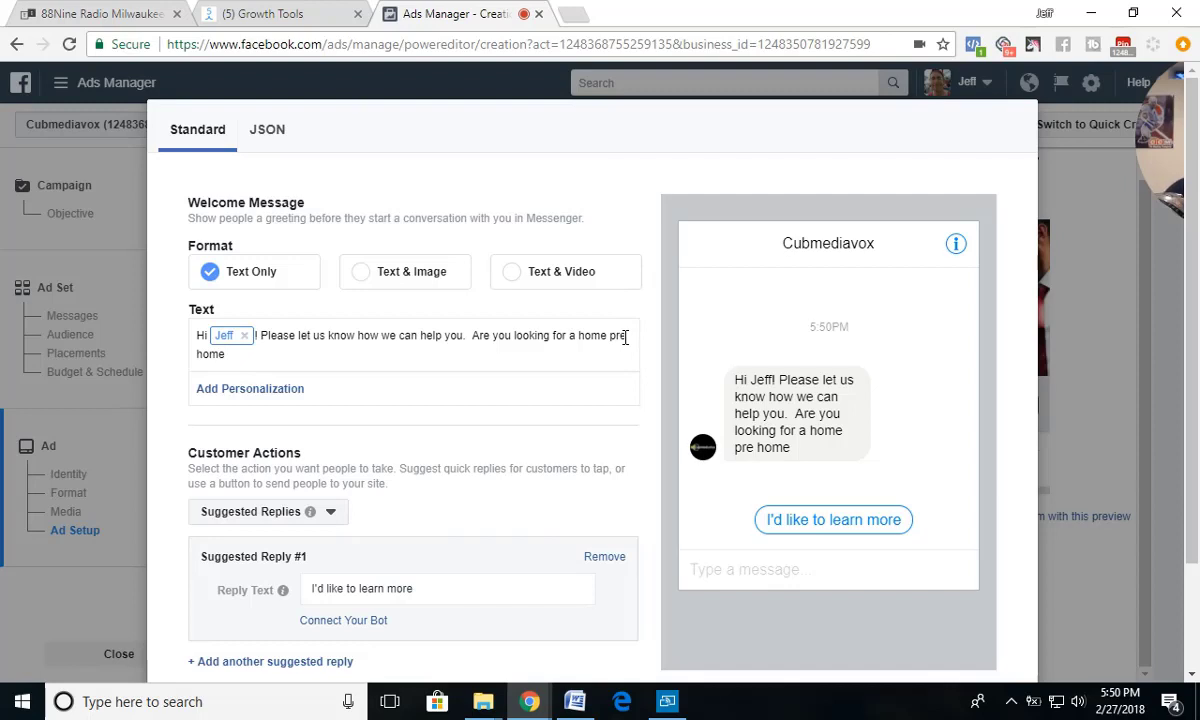
pyautogui.press('BackSpace')
pyautogui.press('BackSpace')
pyautogui.press('BackSpace')
pyautogui.write('click')
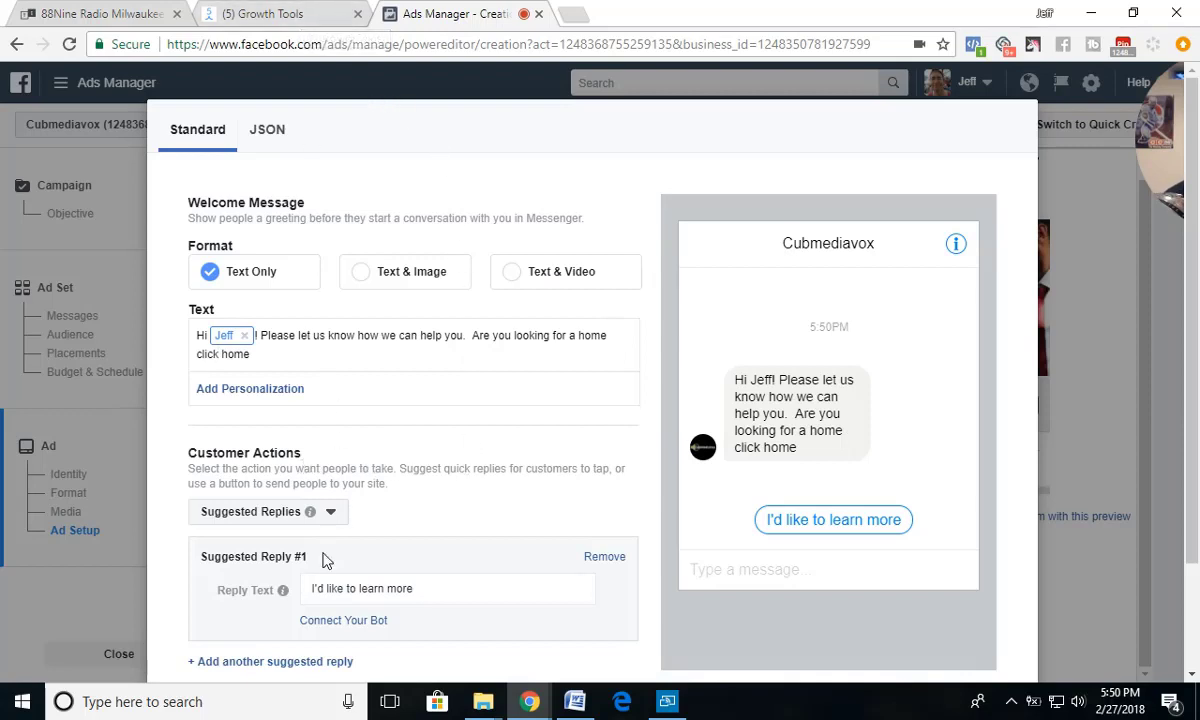
# Change the text of Suggested Reply #1 to "Home".
pyautogui.scroll(-2, 324, 558)
pyautogui.moveTo(235, 457)
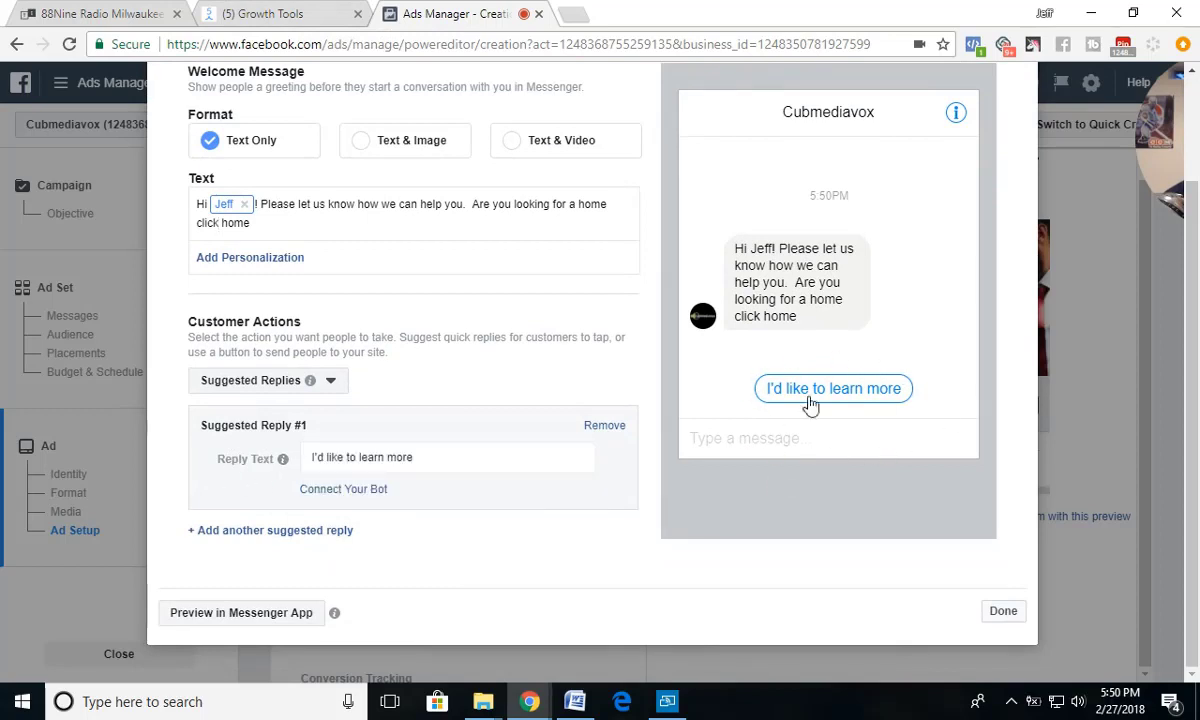
pyautogui.moveTo(466, 455); pyautogui.dragTo(265, 455)
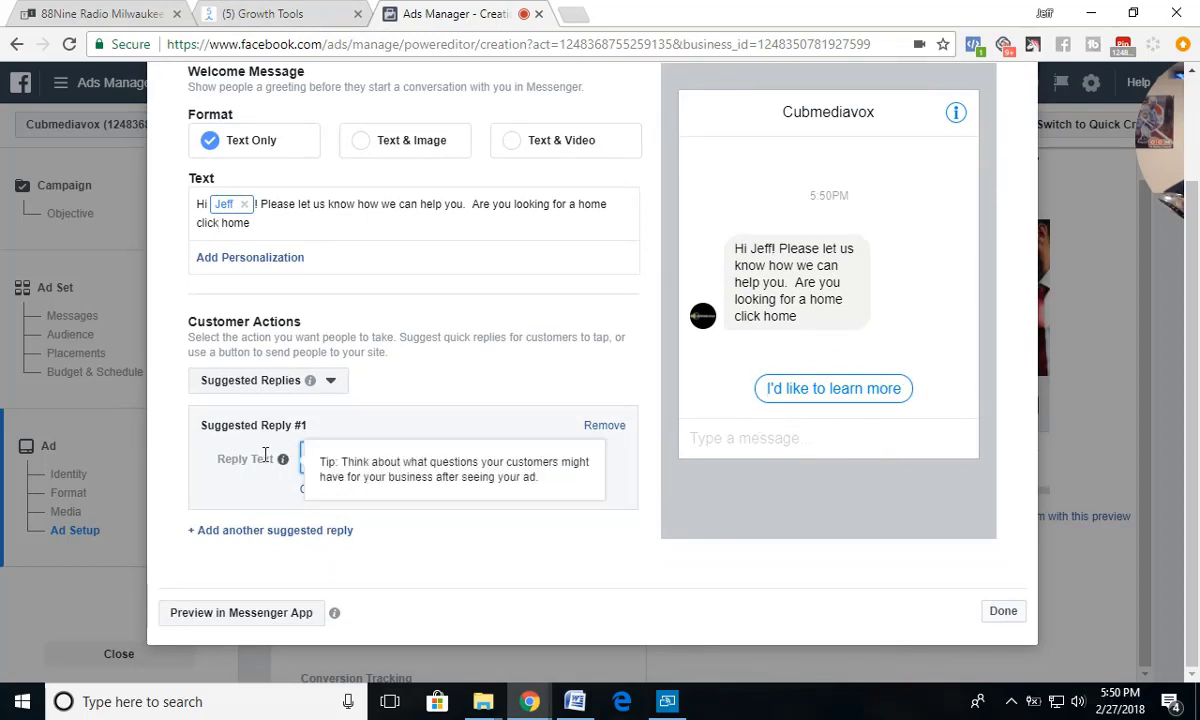
pyautogui.write('Hom')
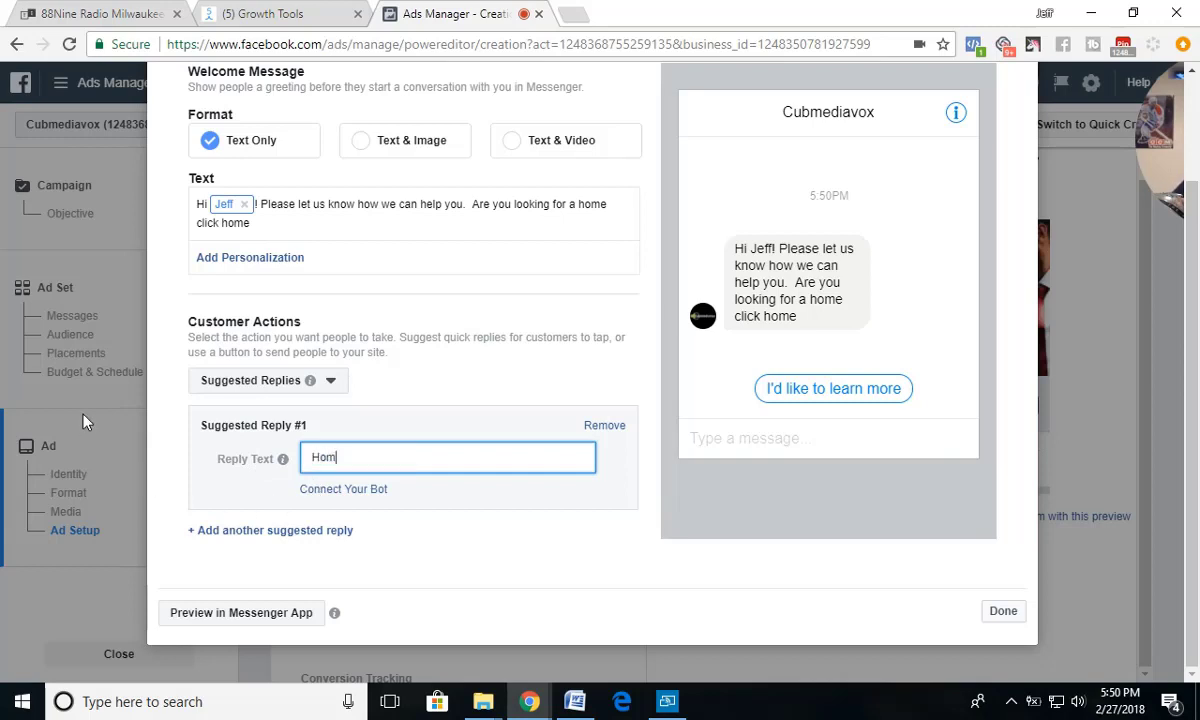
pyautogui.click(416, 394)
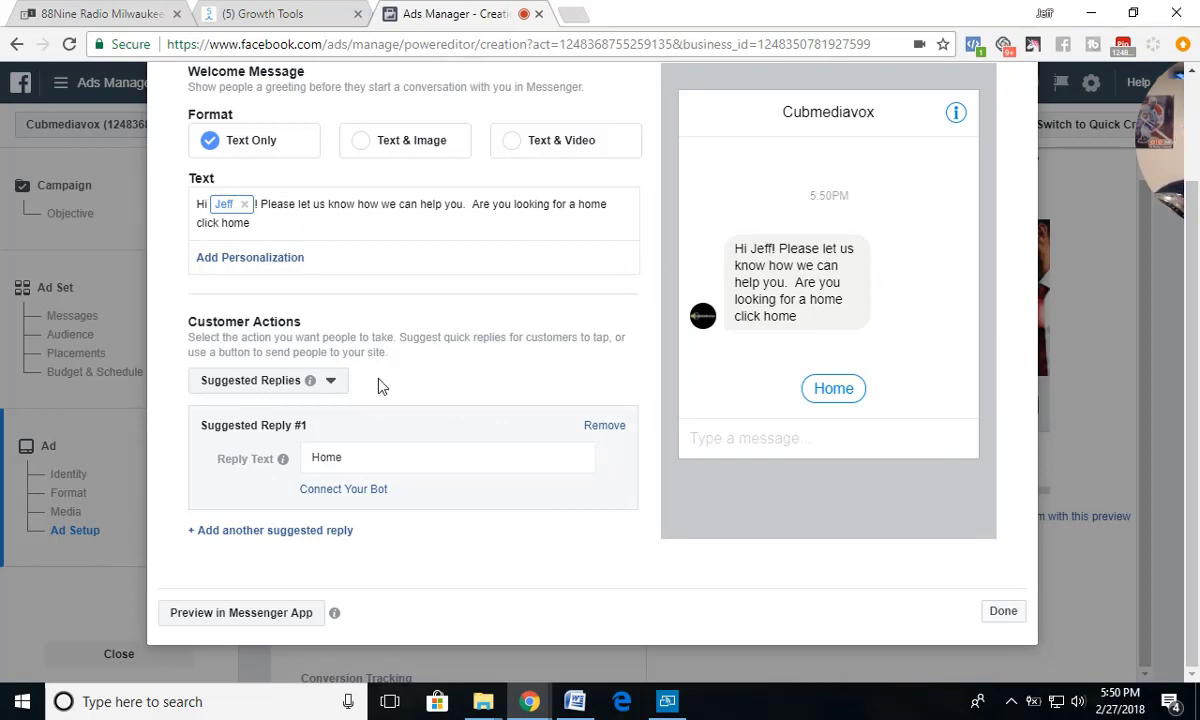
# Set the welcome message format to Text & Image and add the 940-pixel-wide handshake photo from the image library.
pyautogui.scroll(3, 383, 386)
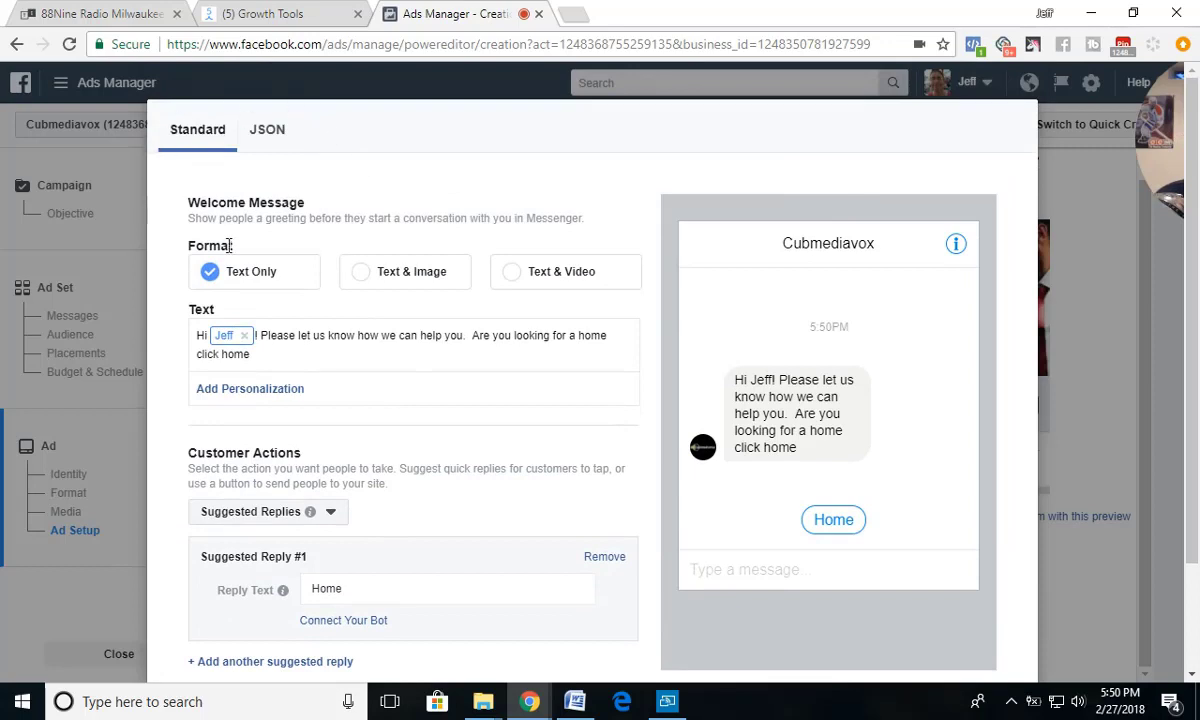
pyautogui.click(363, 277)
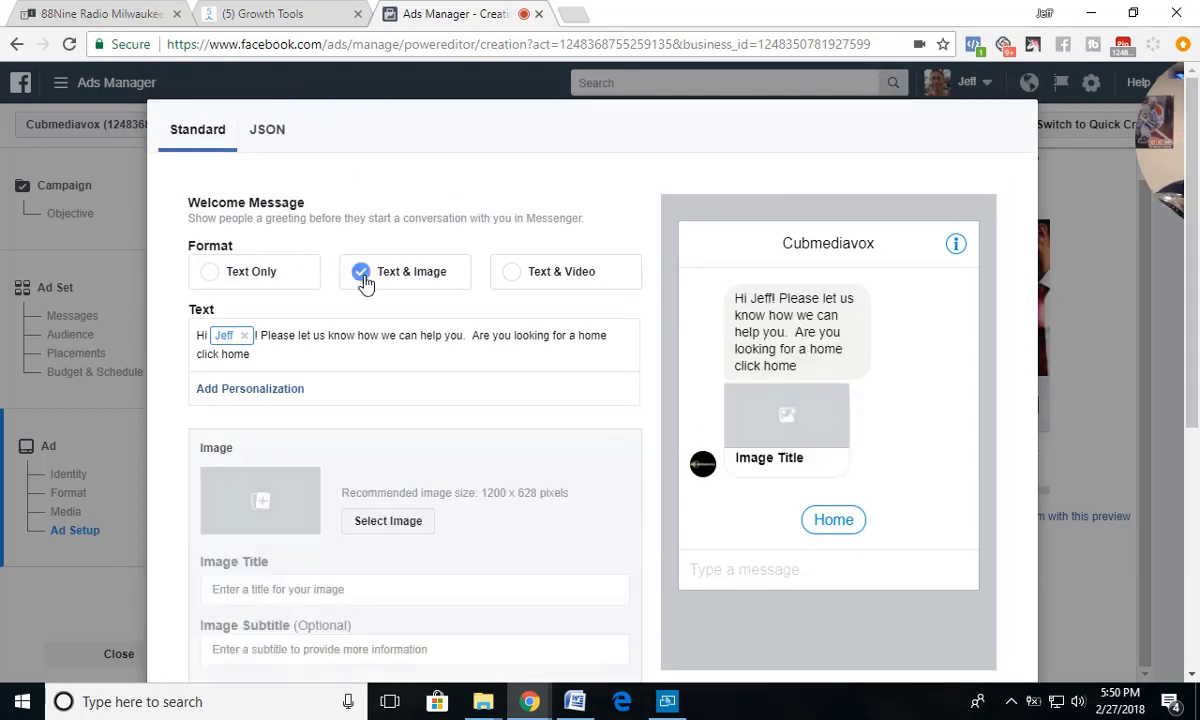
pyautogui.click(262, 505)
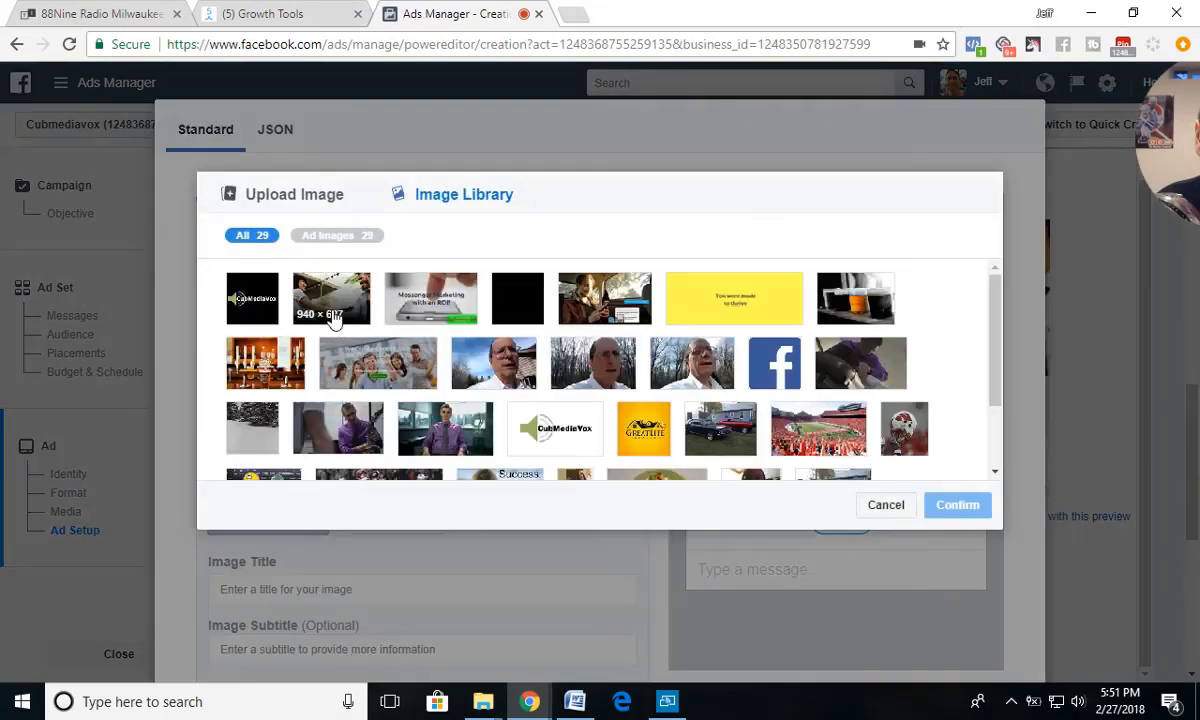
pyautogui.click(333, 313)
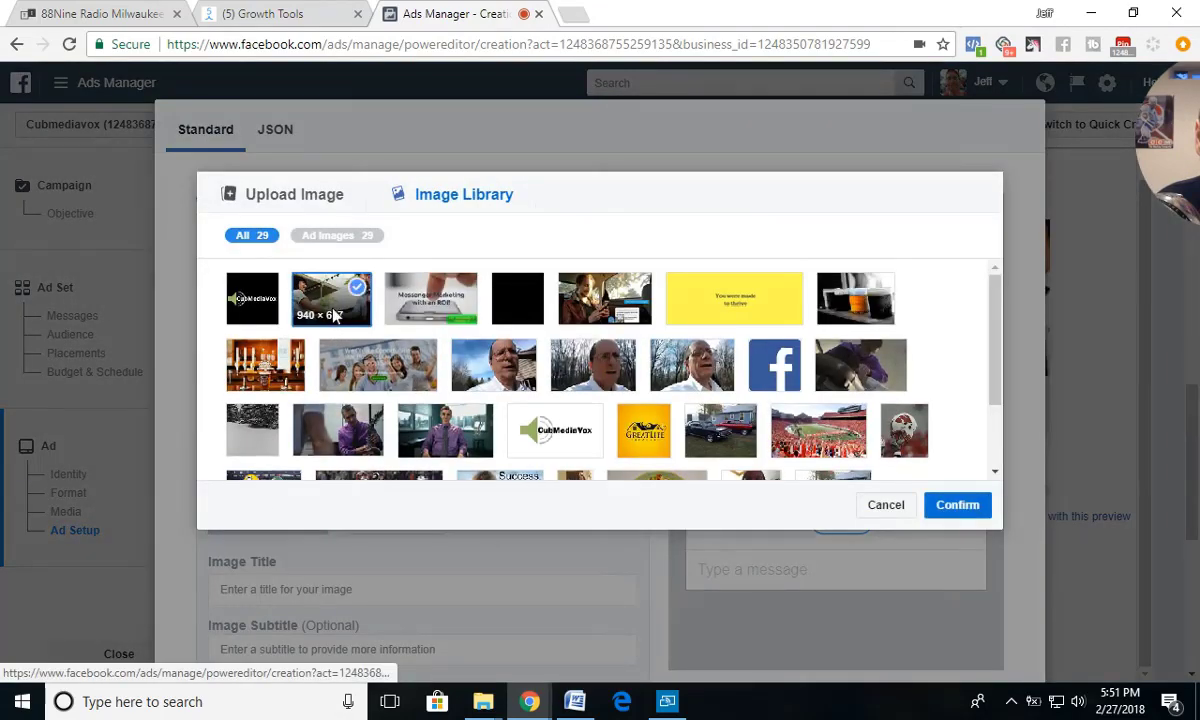
pyautogui.click(957, 505)
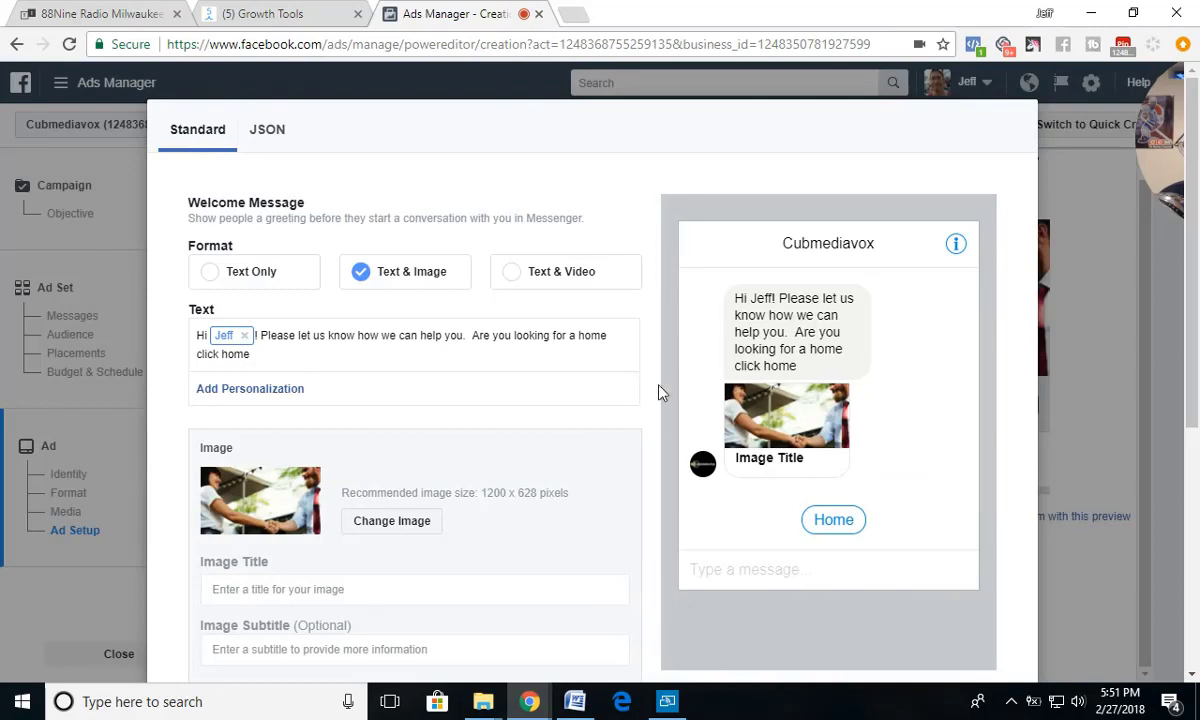
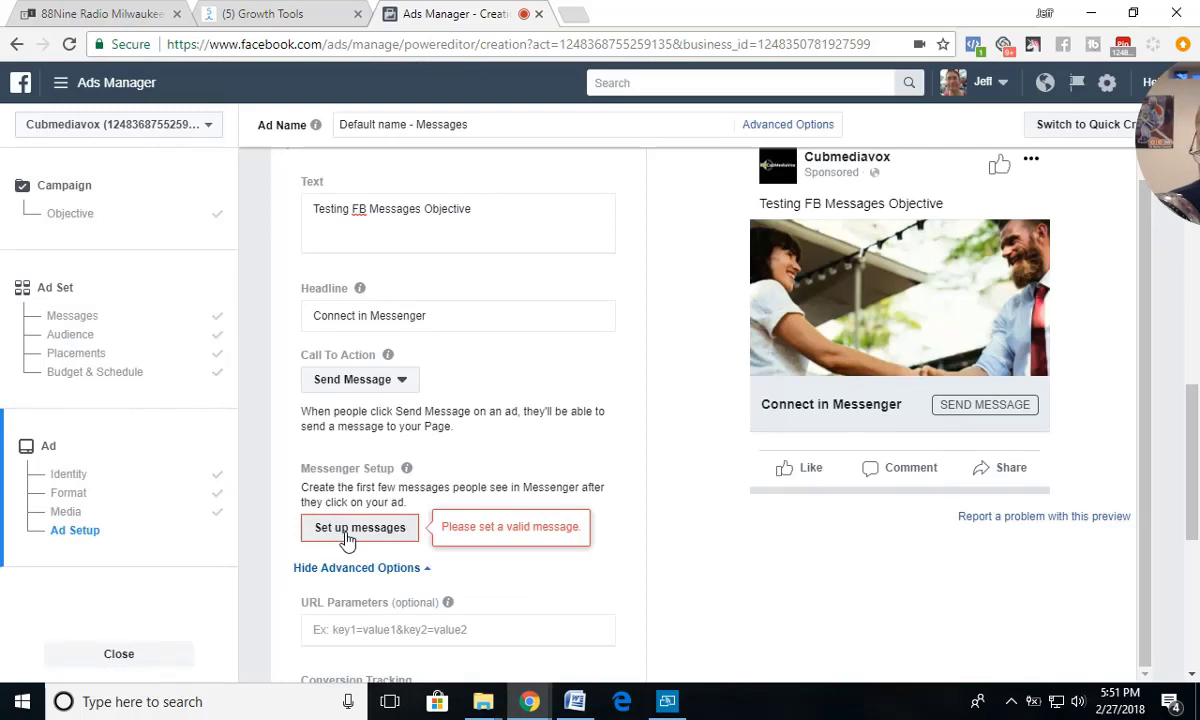
# Reopen the ad's message setup and compare the Text Only format with Text & Image, keeping Text & Image.
pyautogui.click(358, 527)
pyautogui.scroll(-2, 347, 541)
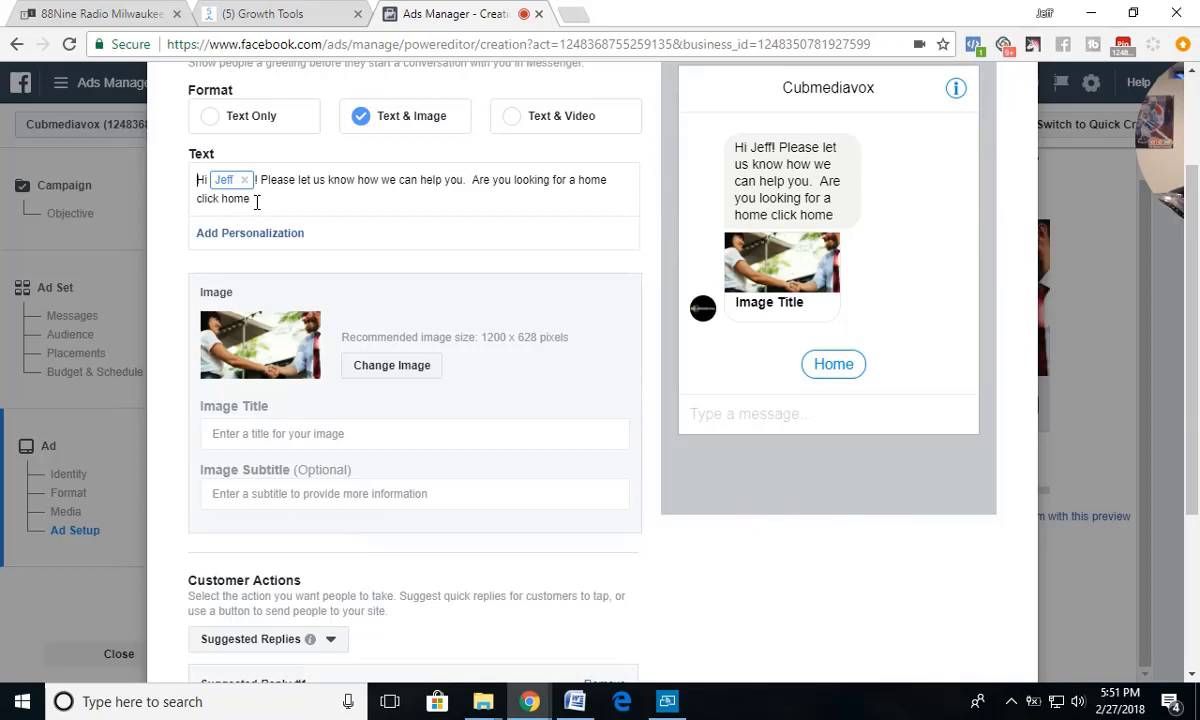
pyautogui.click(216, 116)
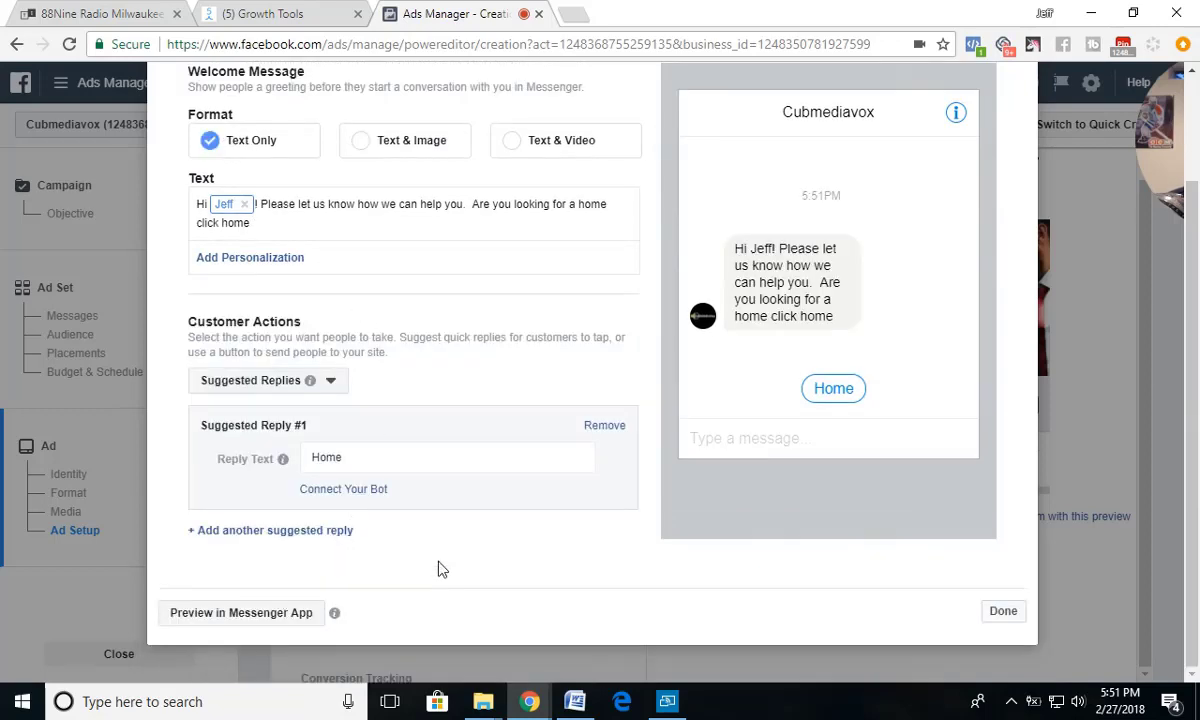
pyautogui.click(352, 143)
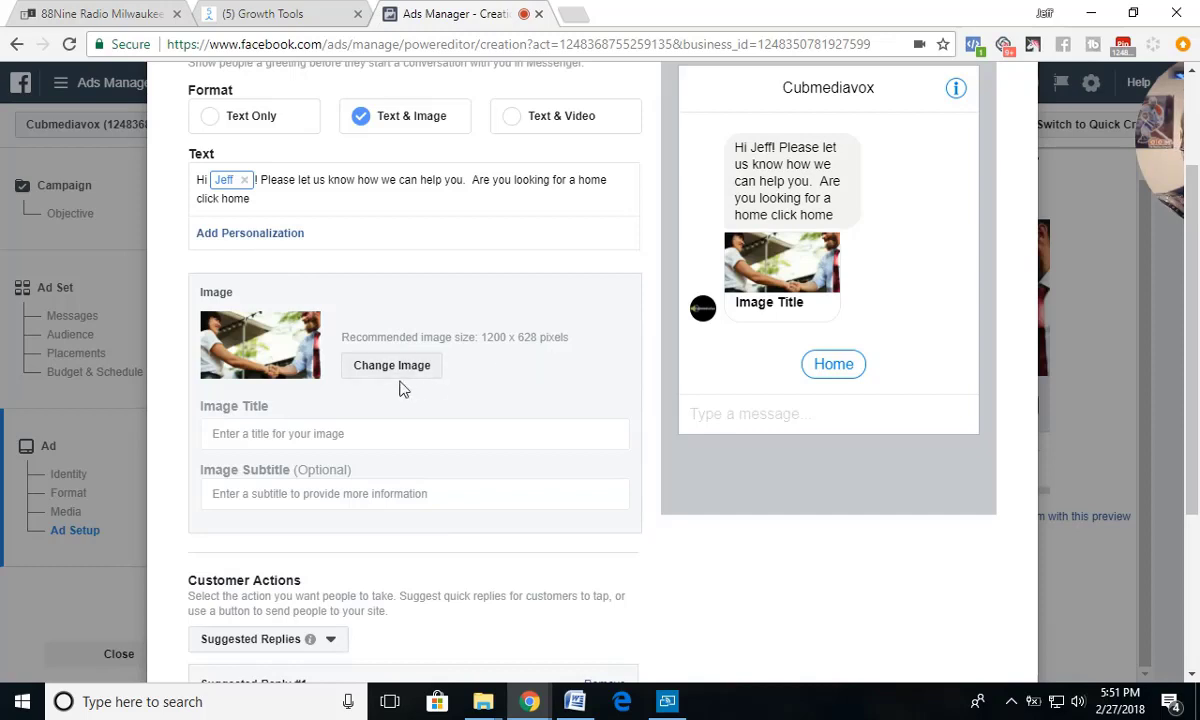
# Title the welcome message image "Click Home" and review the rest of the message setup.
pyautogui.click(257, 433)
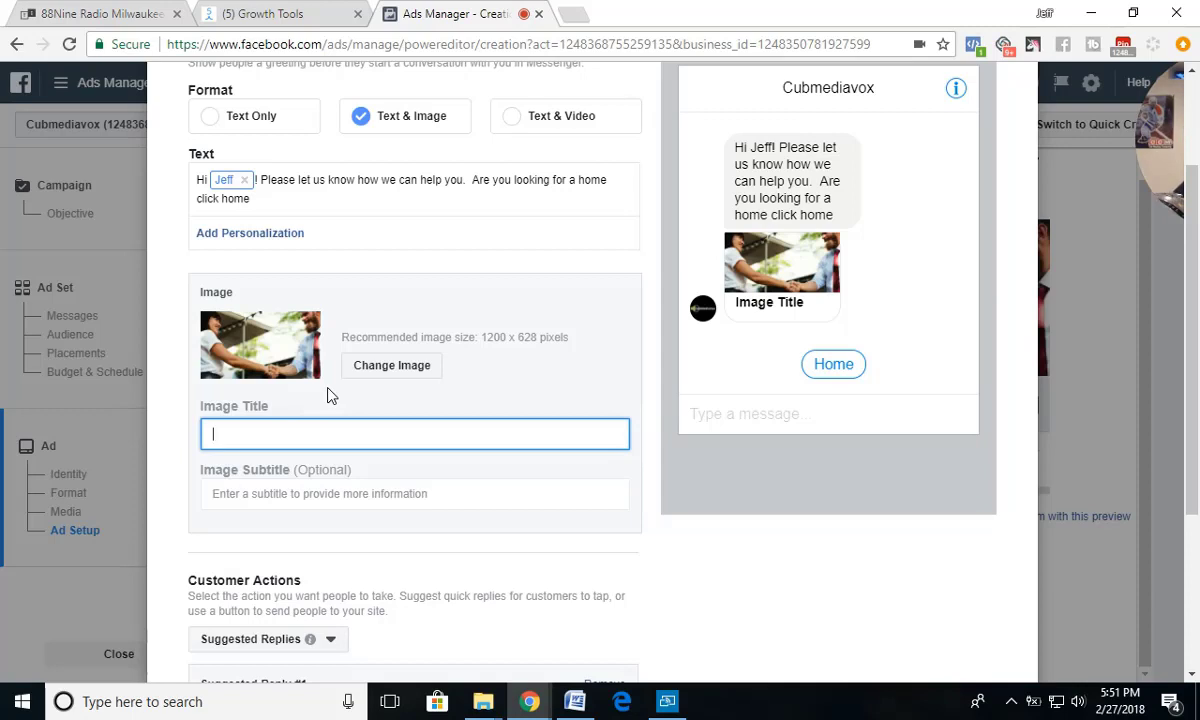
pyautogui.write('Click Home')
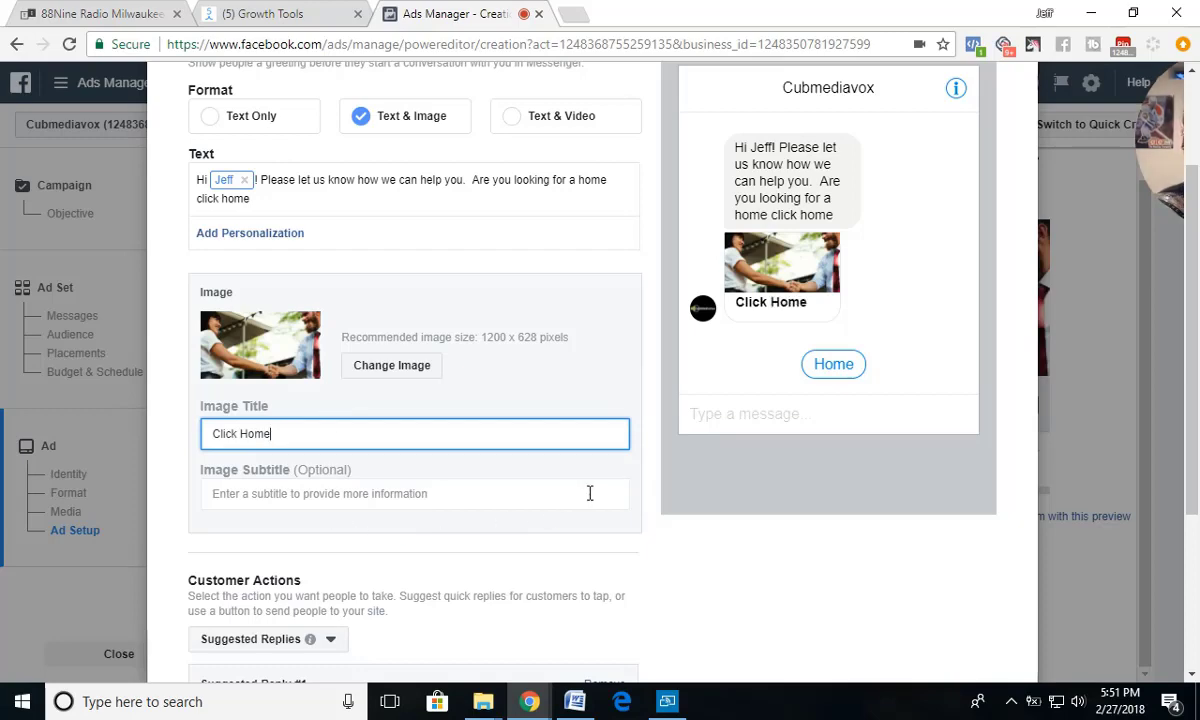
pyautogui.click(646, 501)
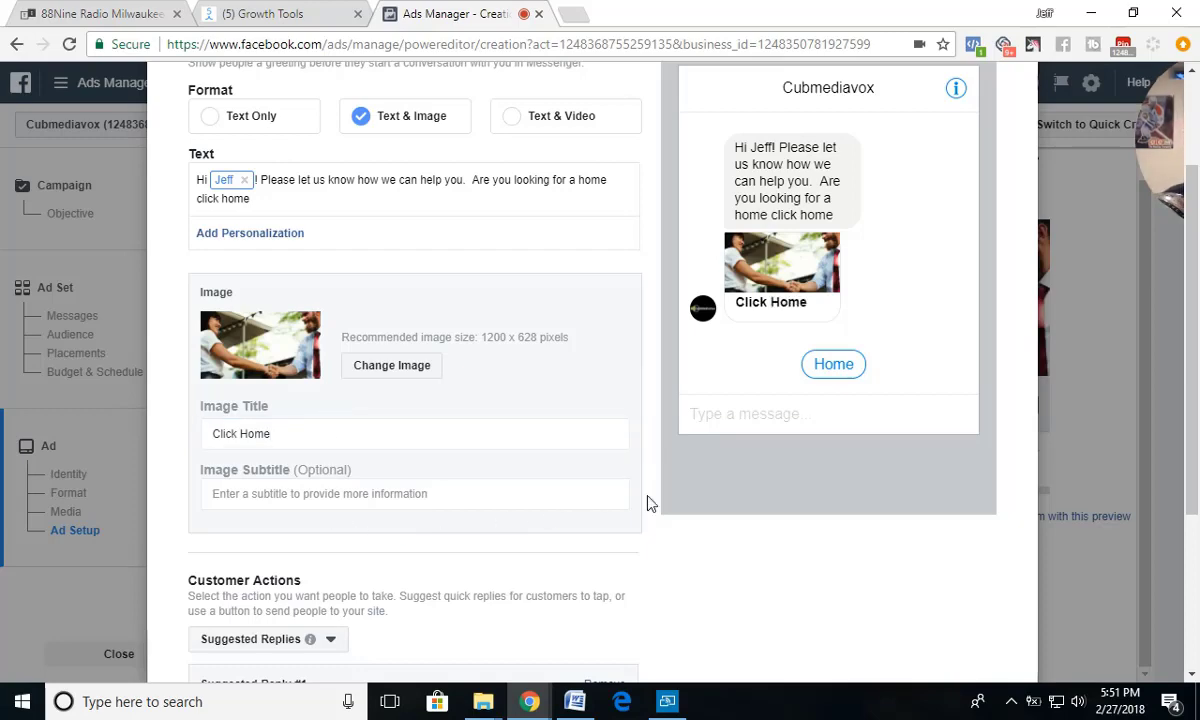
pyautogui.scroll(-2, 648, 505)
pyautogui.scroll(-1, 648, 505)
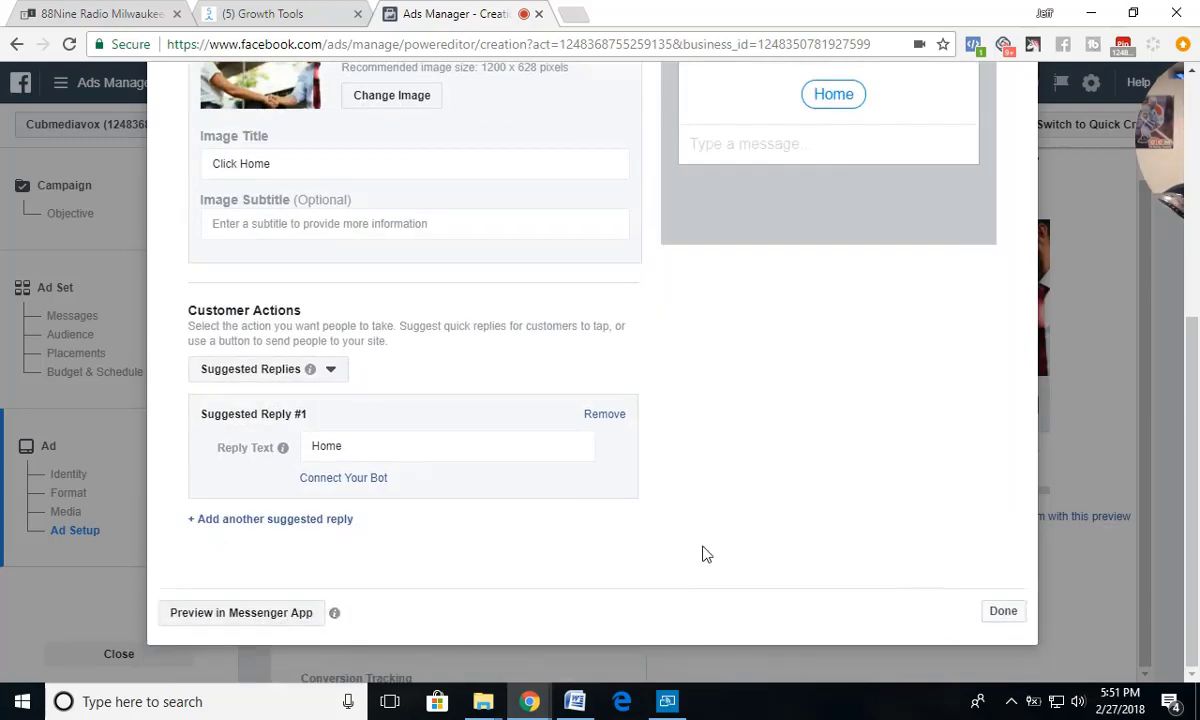
pyautogui.scroll(3, 704, 554)
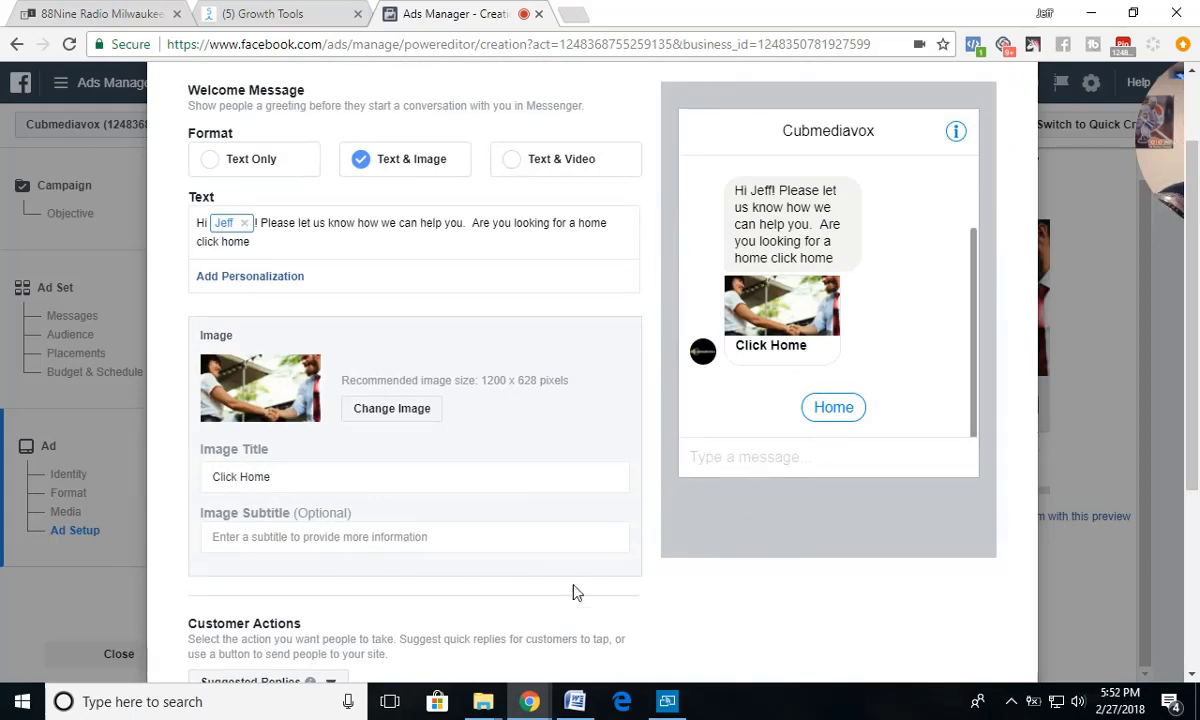
# Preview the welcome message in the Messenger app and check the "Home" reply conversation in the Connect phone-mirroring window.
pyautogui.scroll(-3, 643, 600)
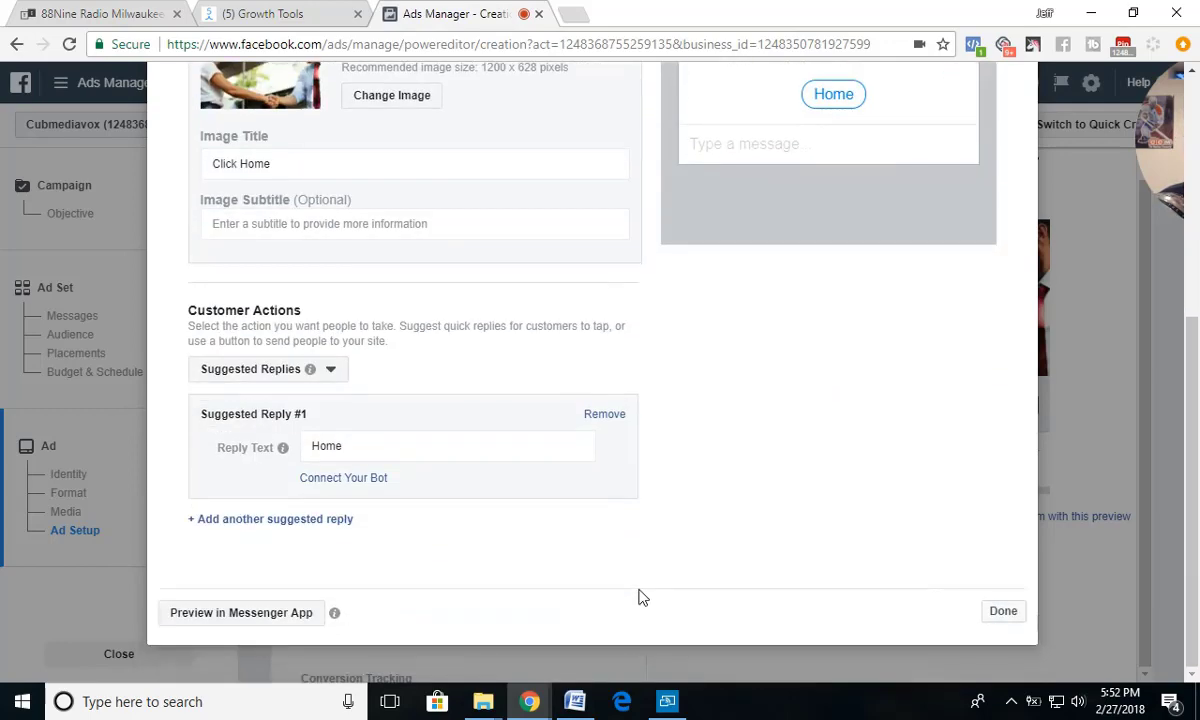
pyautogui.click(246, 627)
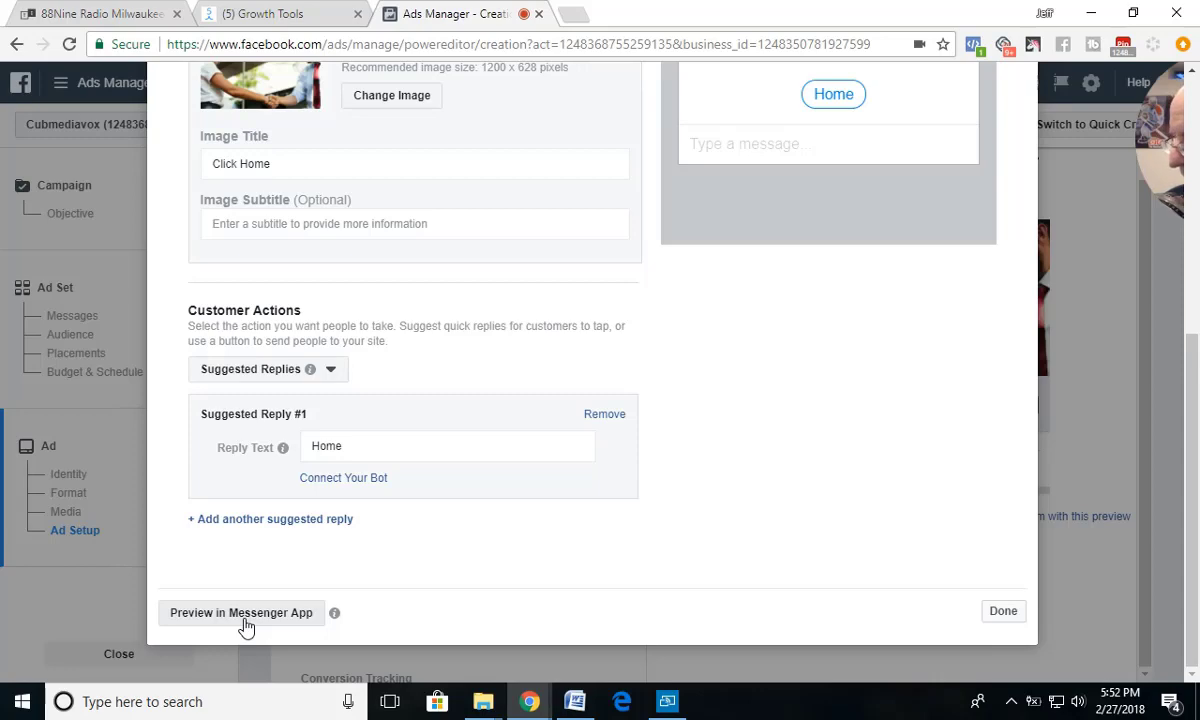
pyautogui.click(678, 705)
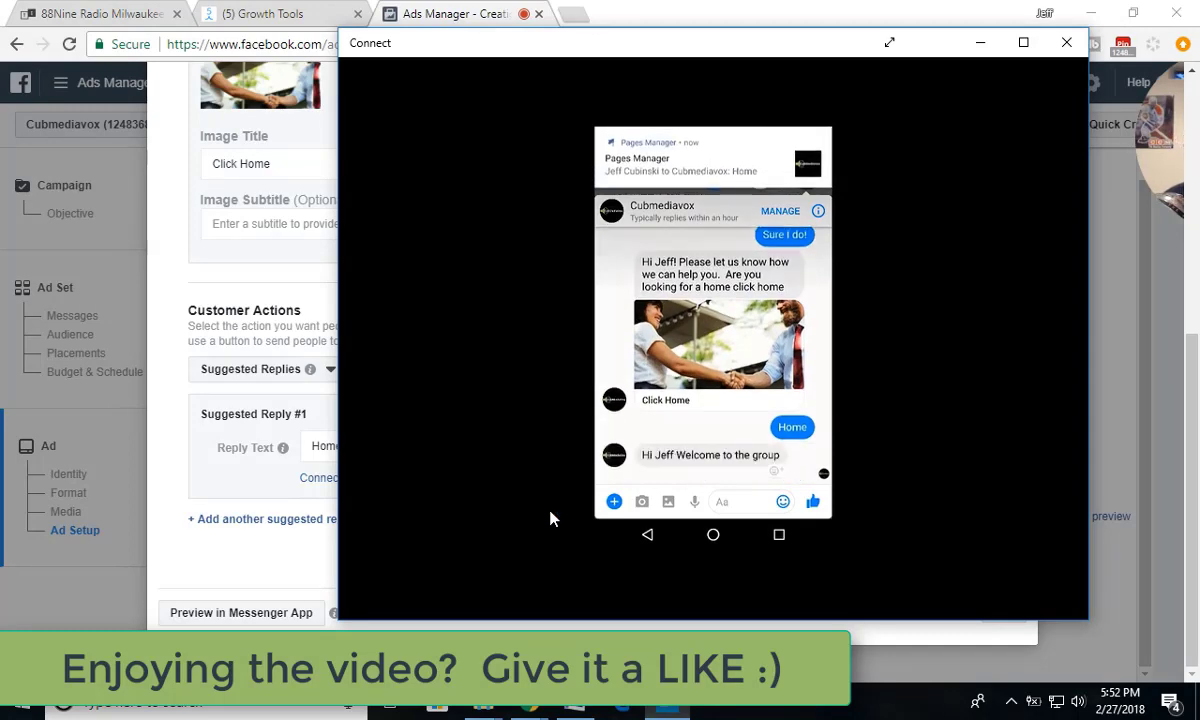
# Switch to ManyChat, open the automation keyword rules and check the match conditions available for the "Home" rule without changing it.
pyautogui.click(262, 13)
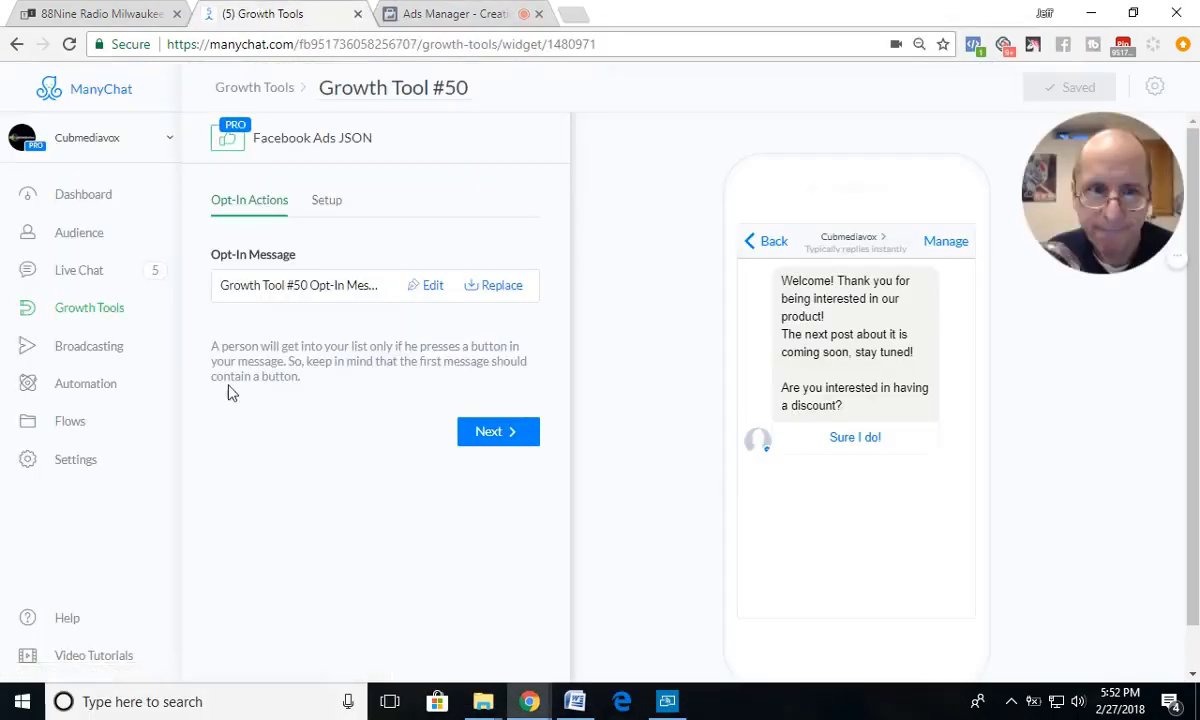
pyautogui.click(86, 388)
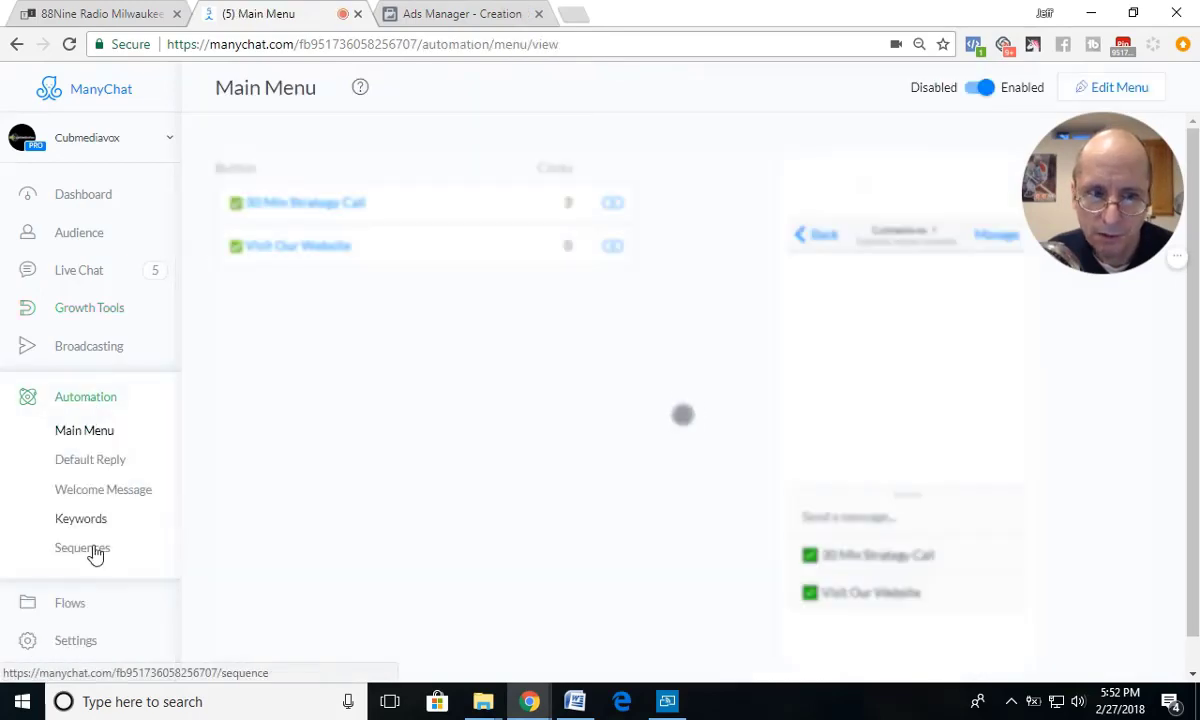
pyautogui.click(84, 519)
pyautogui.scroll(-3, 297, 530)
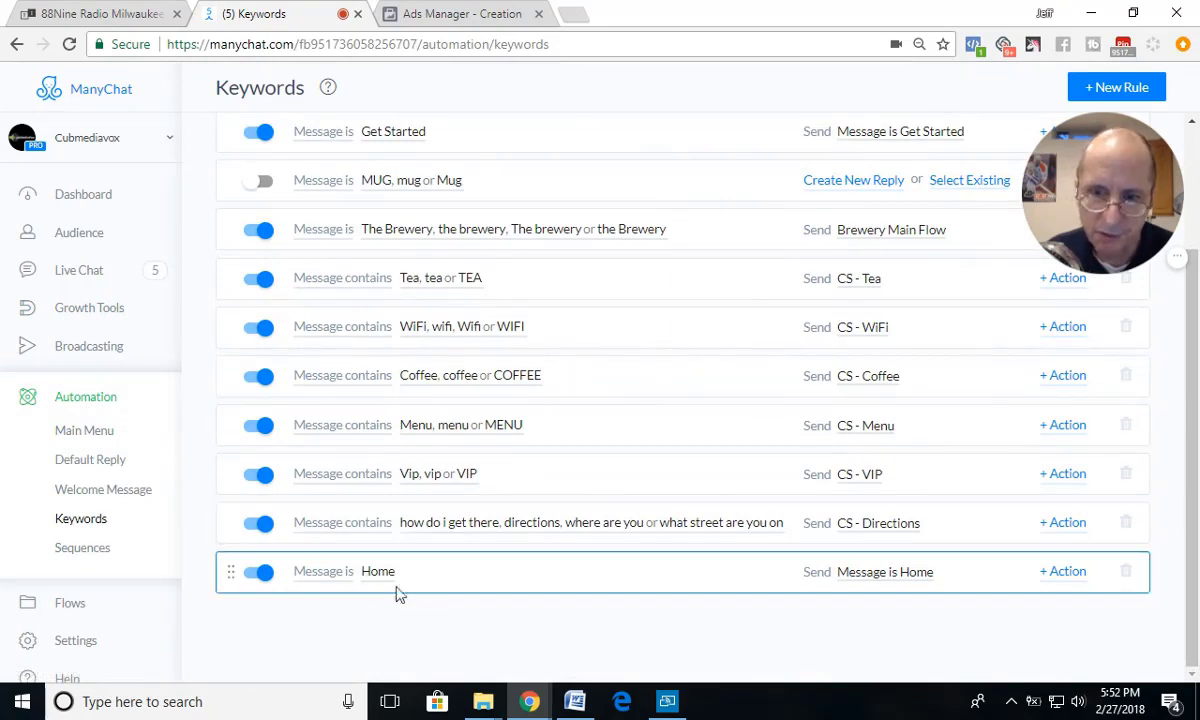
pyautogui.click(339, 582)
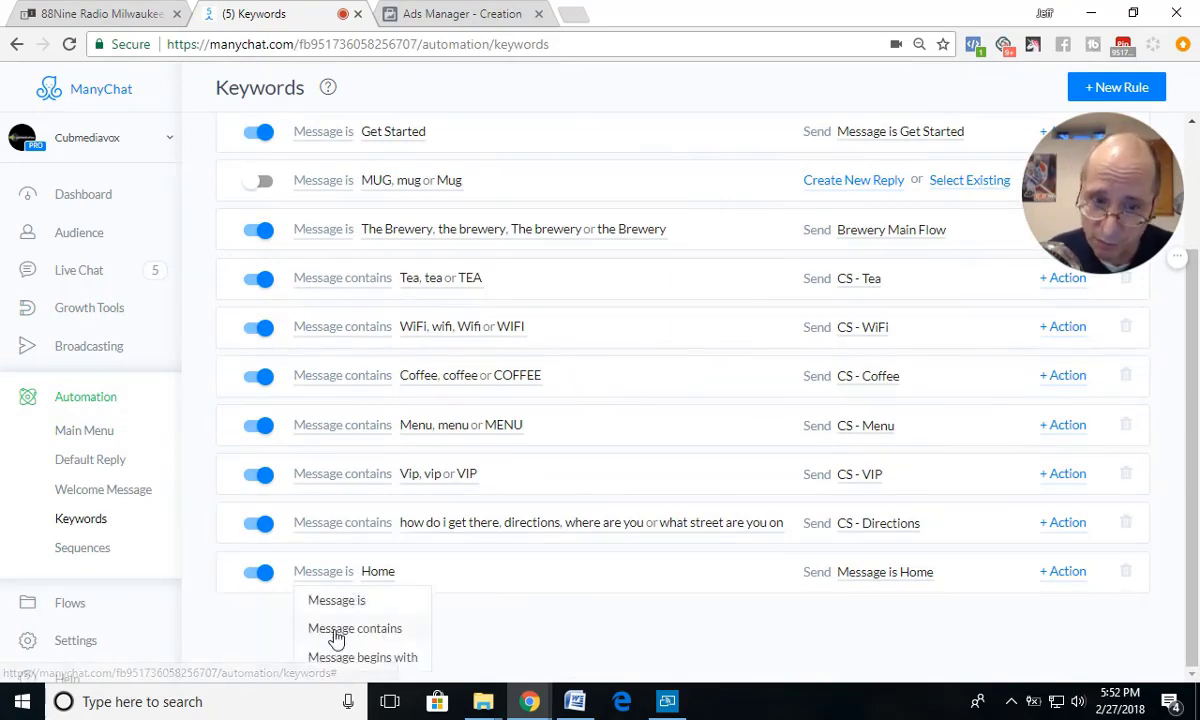
pyautogui.click(318, 572)
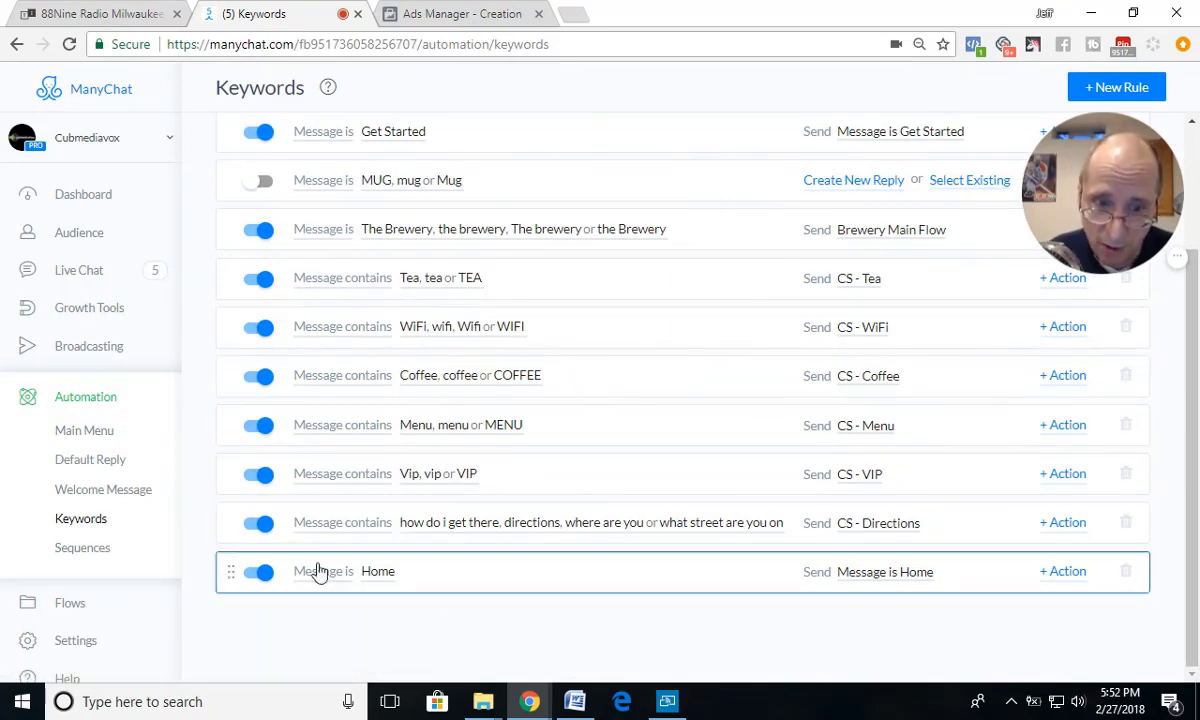
# Return to Ads Manager and compare the welcome message's text, image and suggested reply with the conversation on the mirrored phone.
pyautogui.click(430, 16)
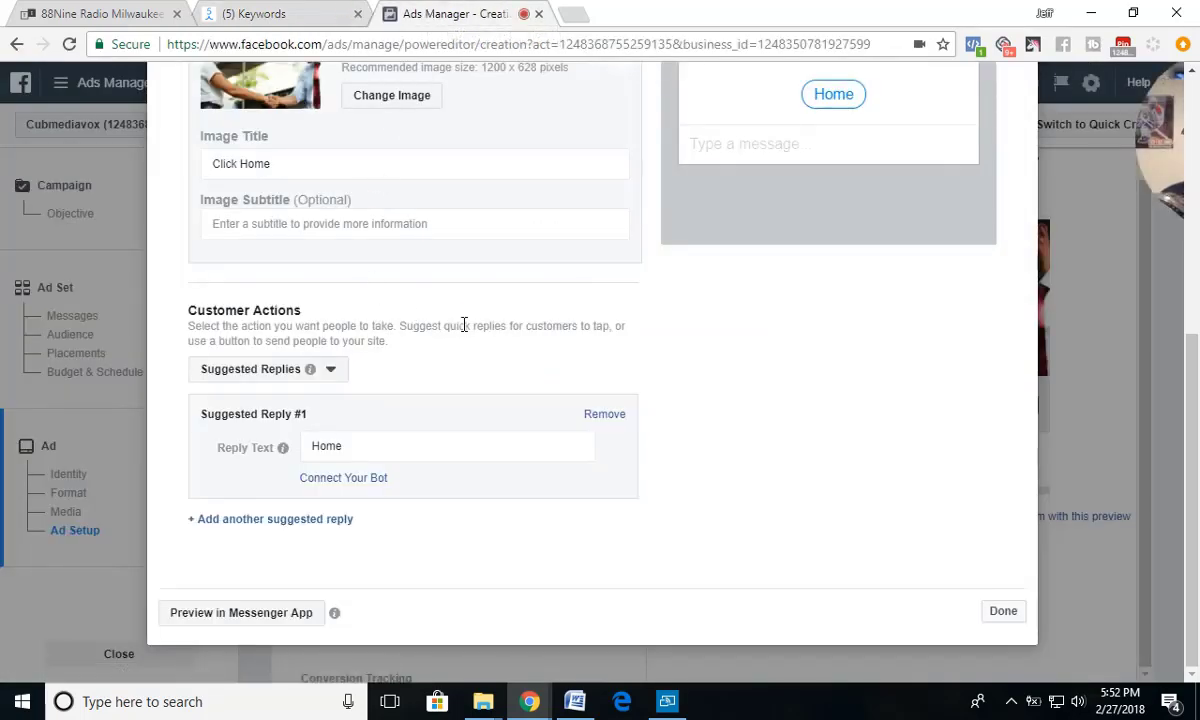
pyautogui.click(667, 699)
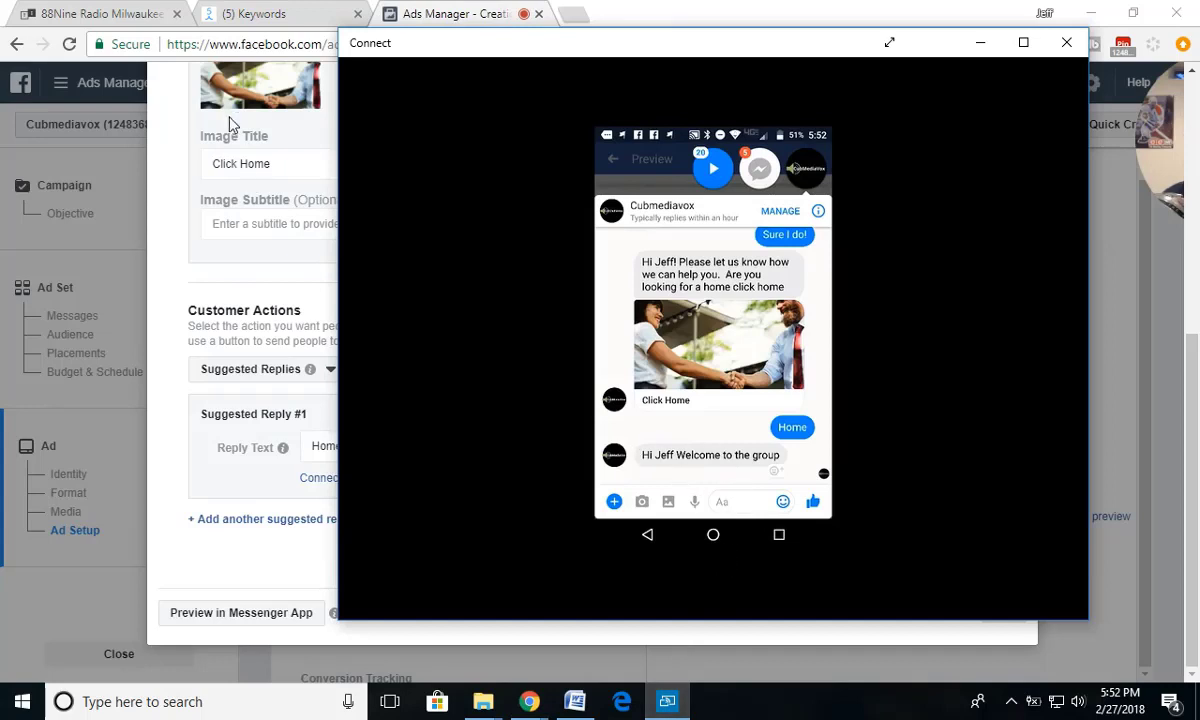
pyautogui.click(170, 120)
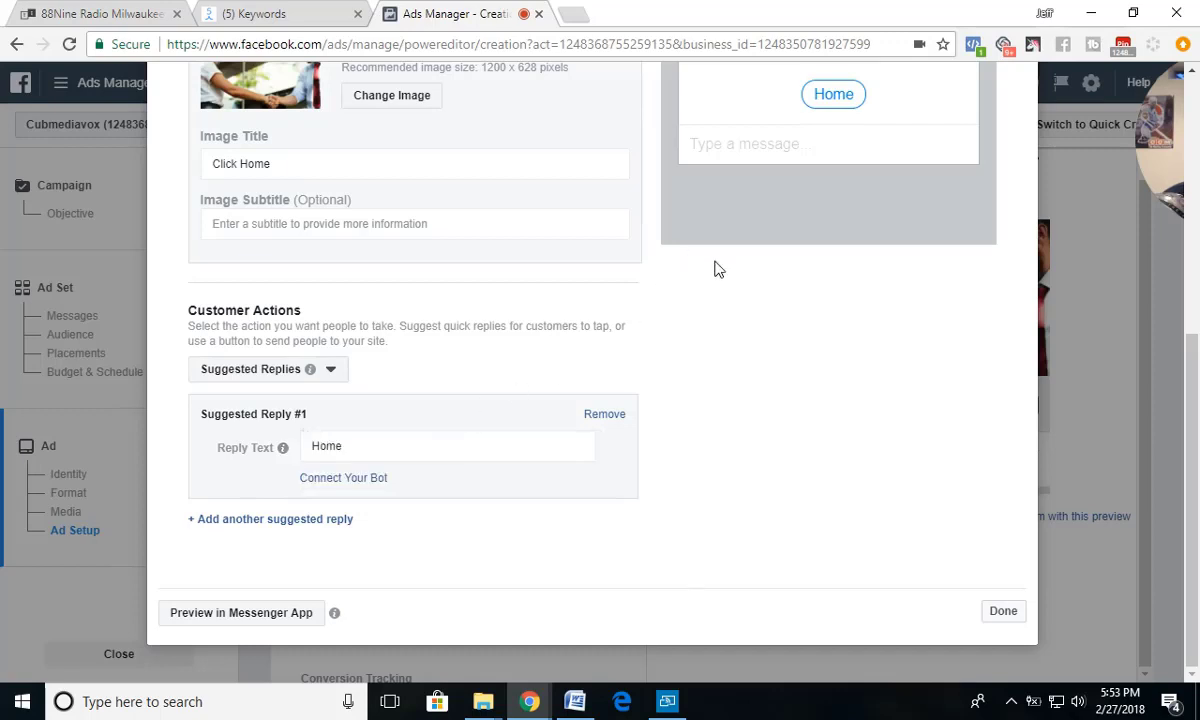
pyautogui.scroll(2, 820, 256)
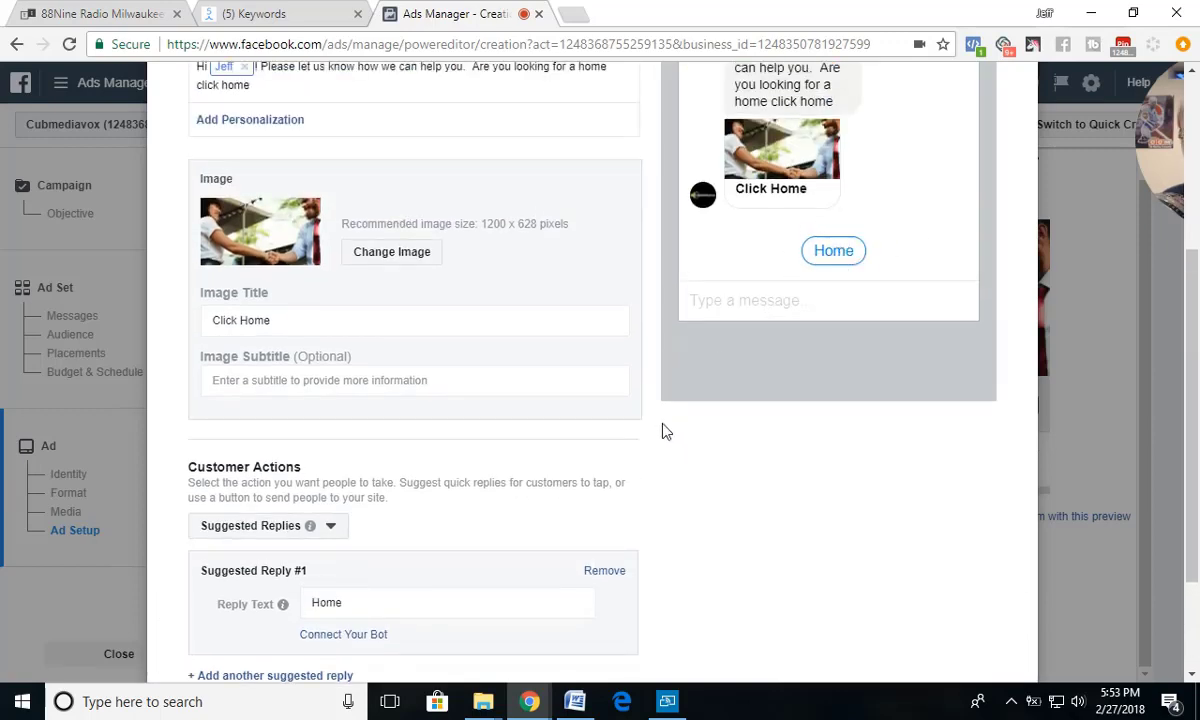
pyautogui.scroll(4, 665, 433)
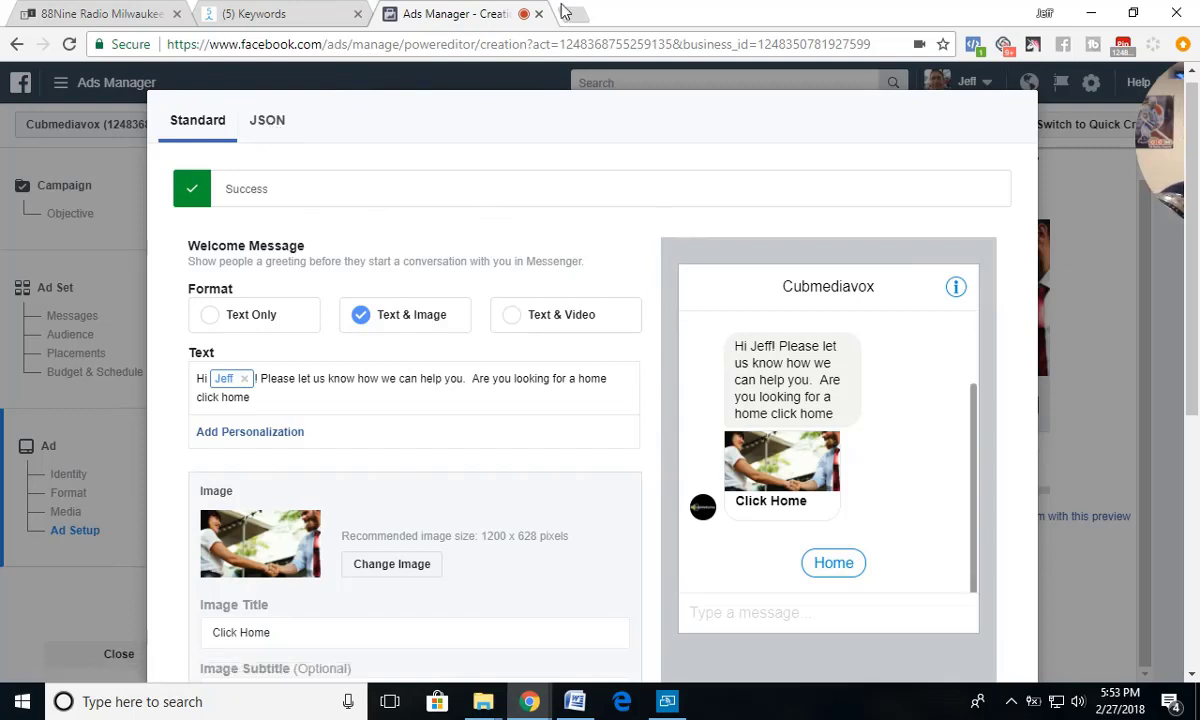
pyautogui.click(667, 701)
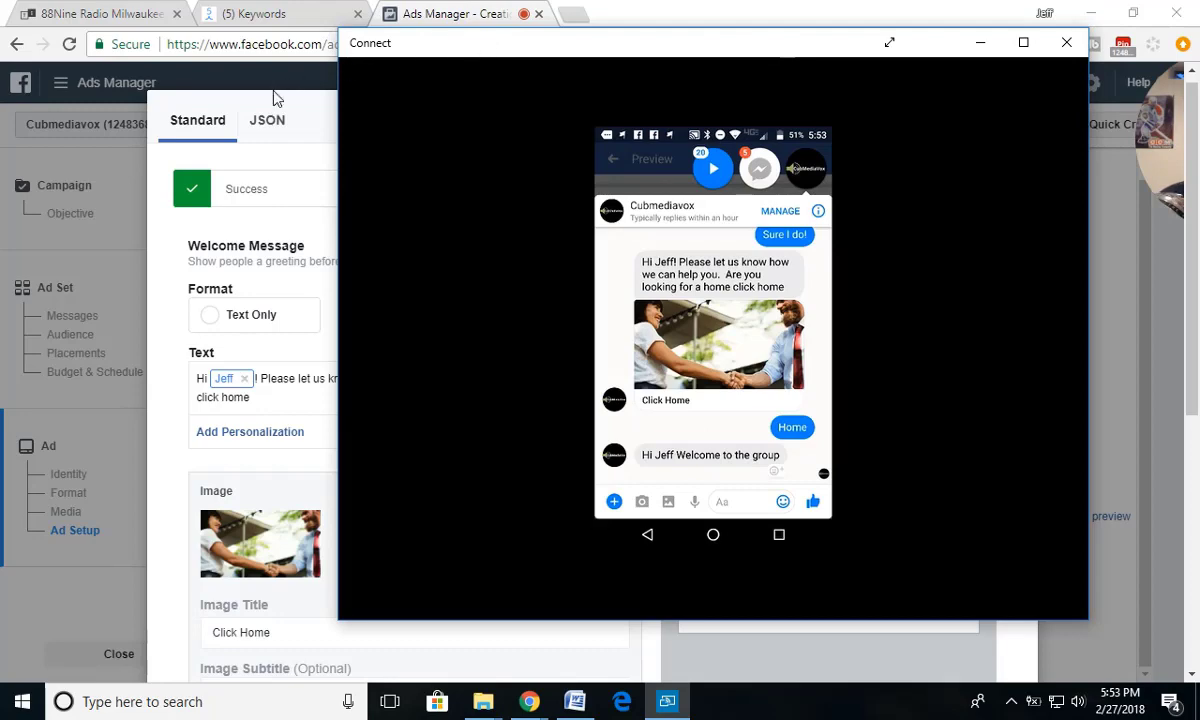
# Check the ManyChat keyword rules against the ad's welcome message, and compare the message's Standard and JSON setups.
pyautogui.click(285, 16)
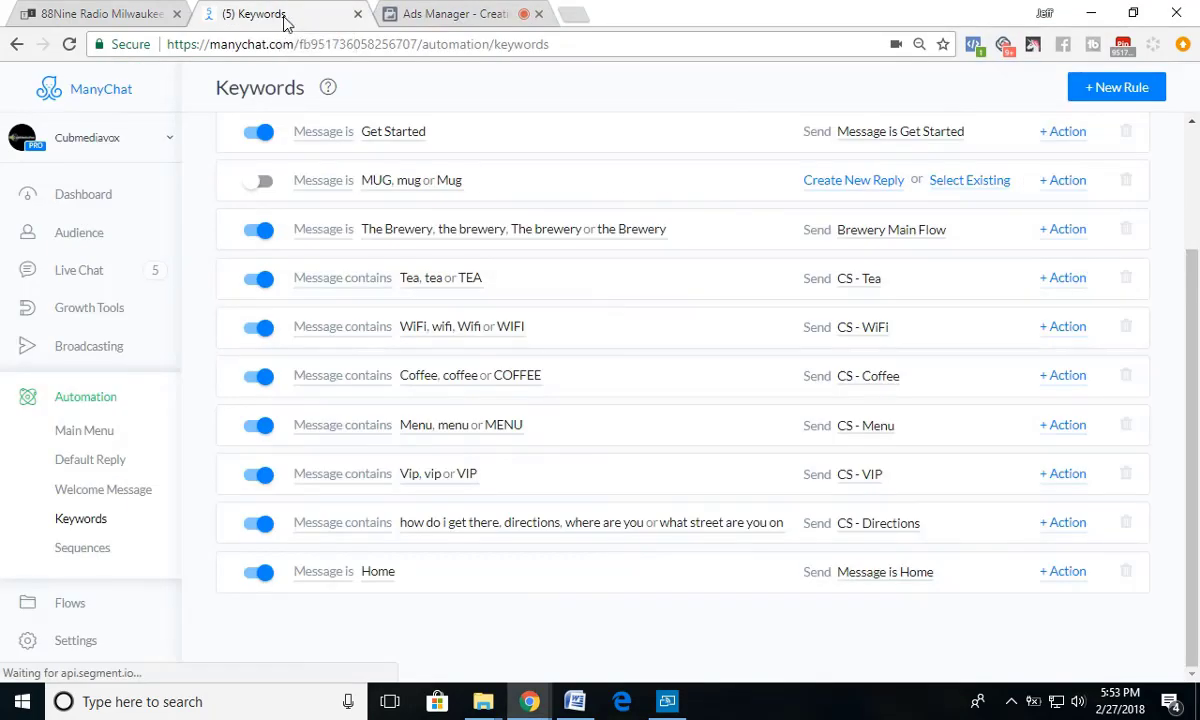
pyautogui.click(440, 16)
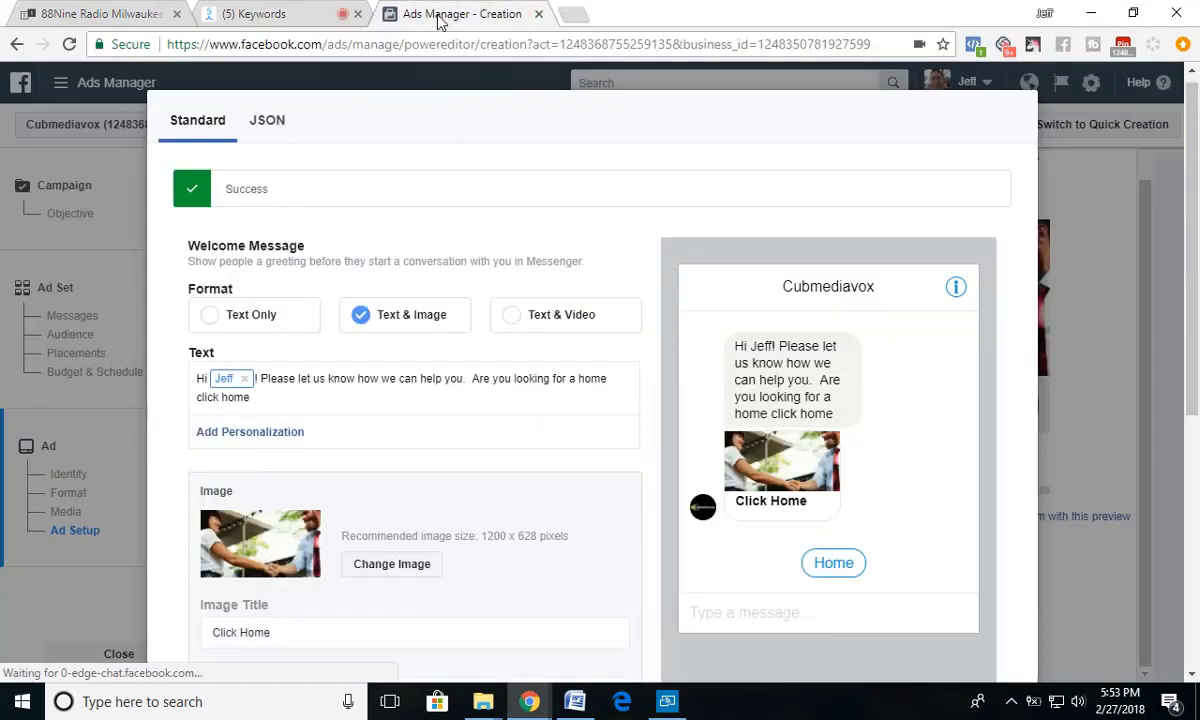
pyautogui.scroll(-5, 200, 590)
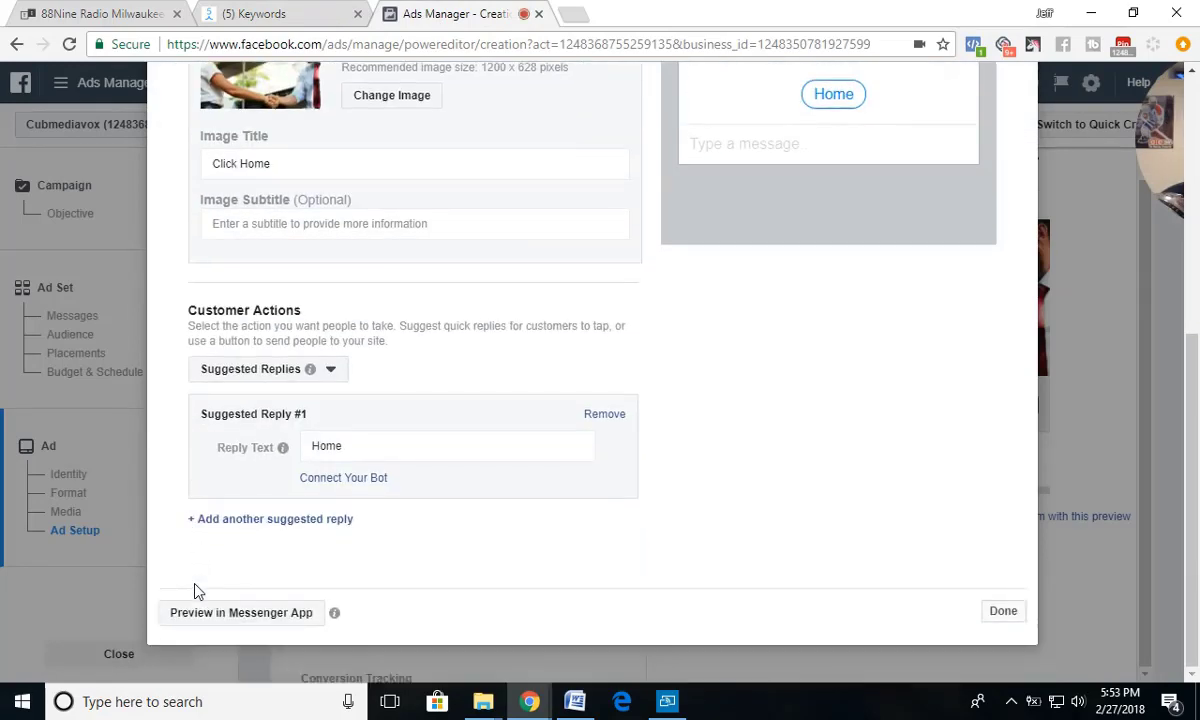
pyautogui.scroll(3, 197, 592)
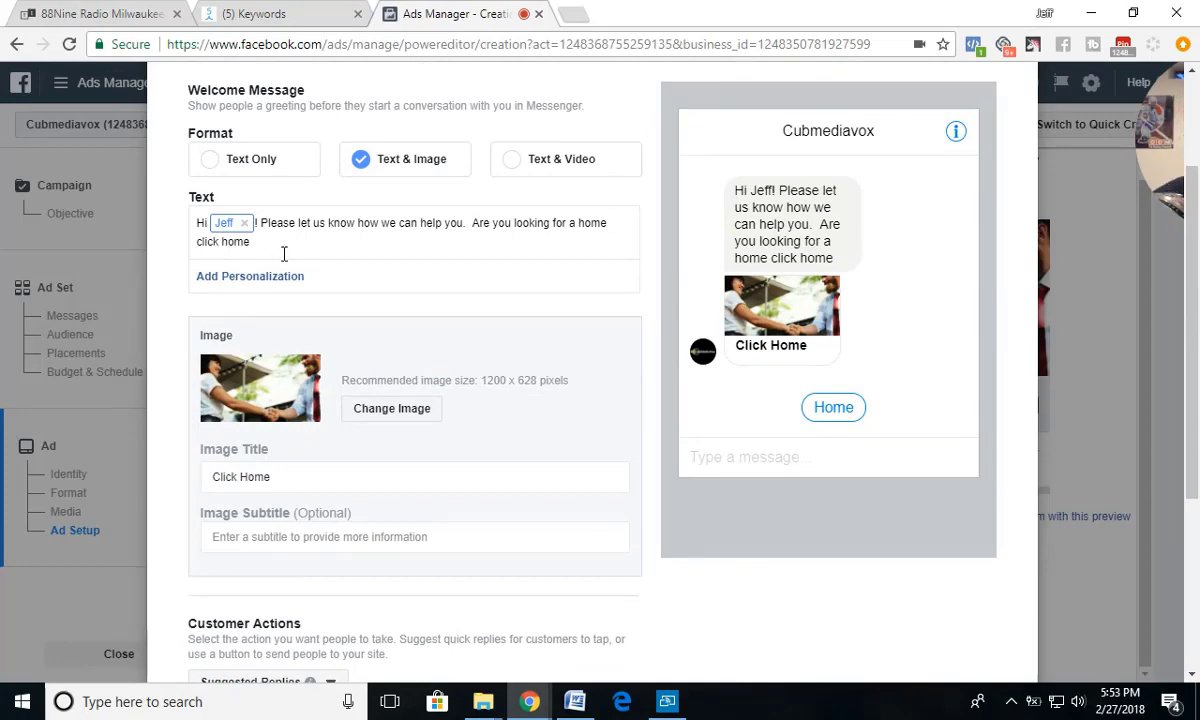
pyautogui.scroll(2, 284, 254)
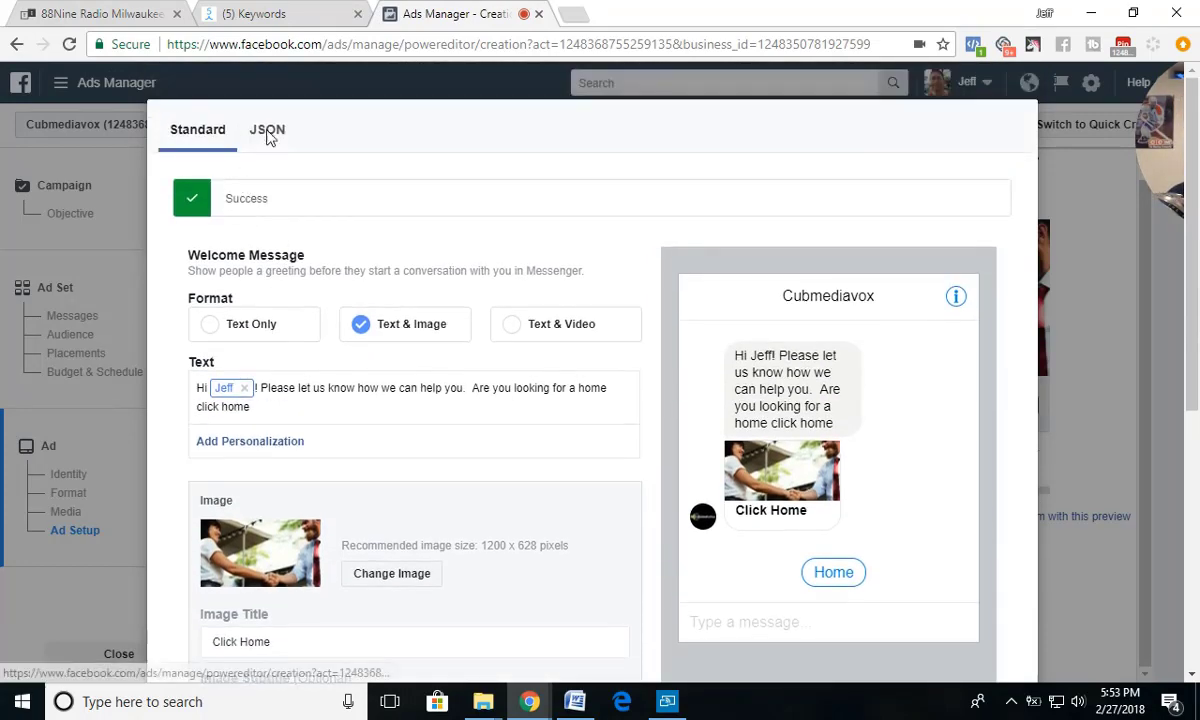
pyautogui.click(261, 125)
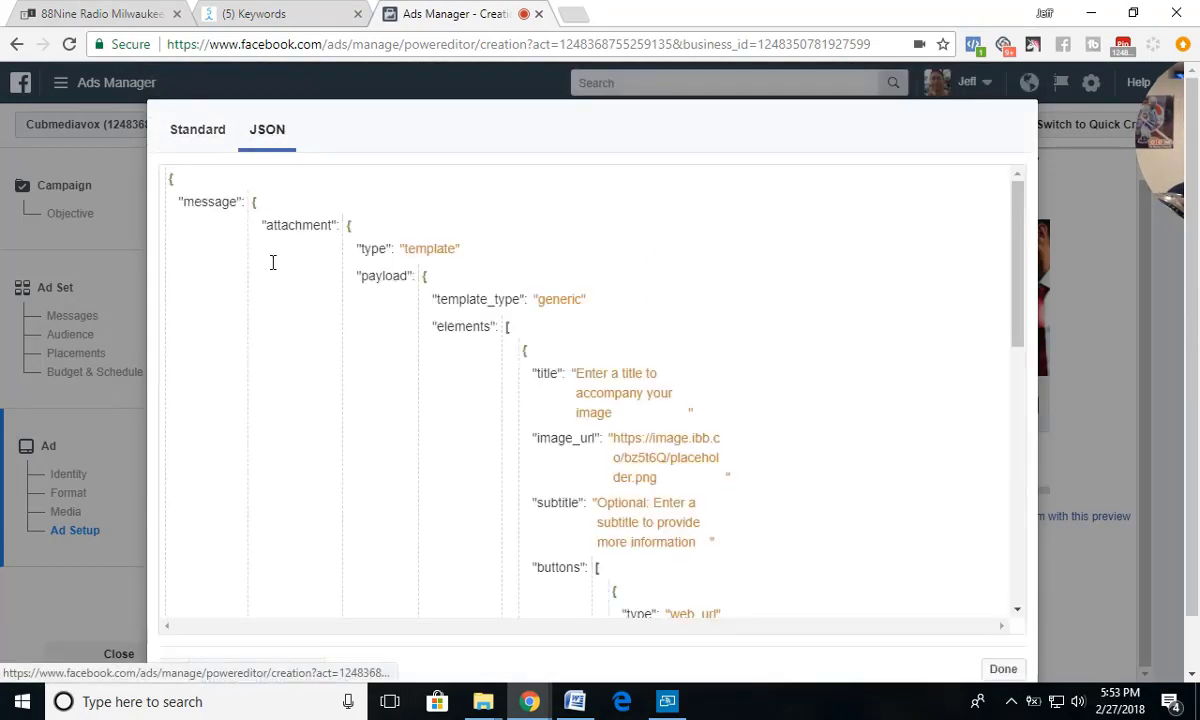
pyautogui.click(203, 131)
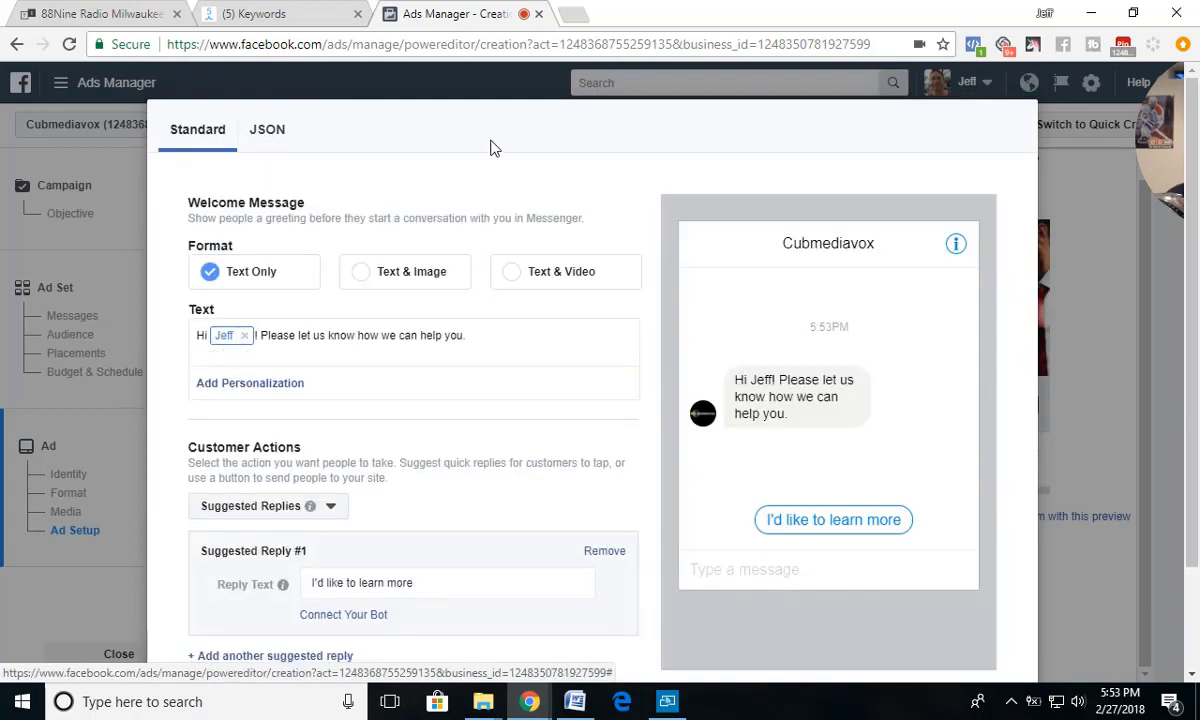
# Switch back to ManyChat and open the Cubmediavox page's dashboard.
pyautogui.click(287, 13)
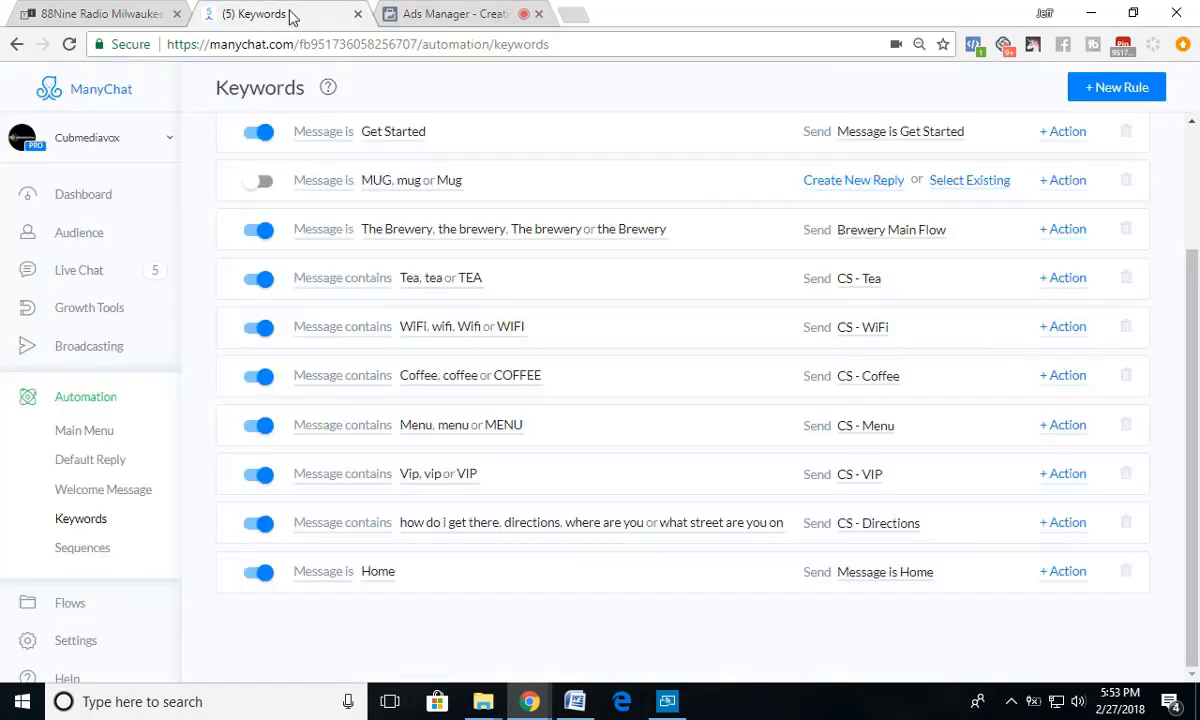
pyautogui.click(100, 198)
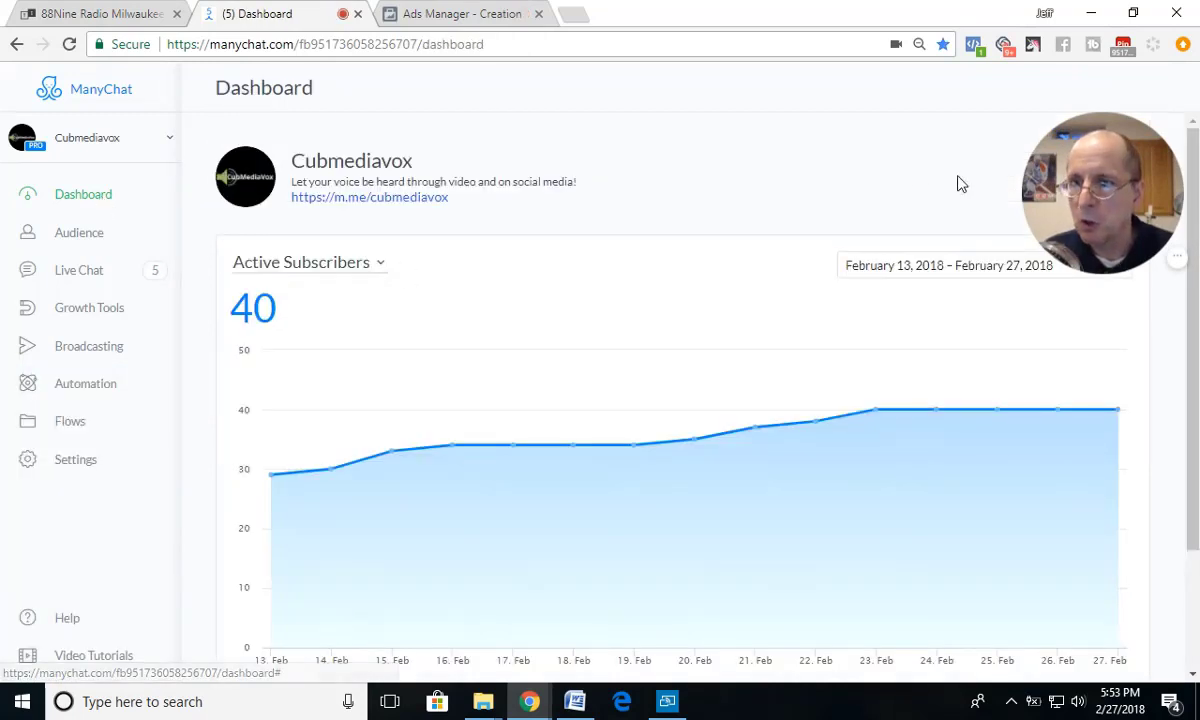
pyautogui.moveTo(1015, 218); pyautogui.dragTo(16, 571)
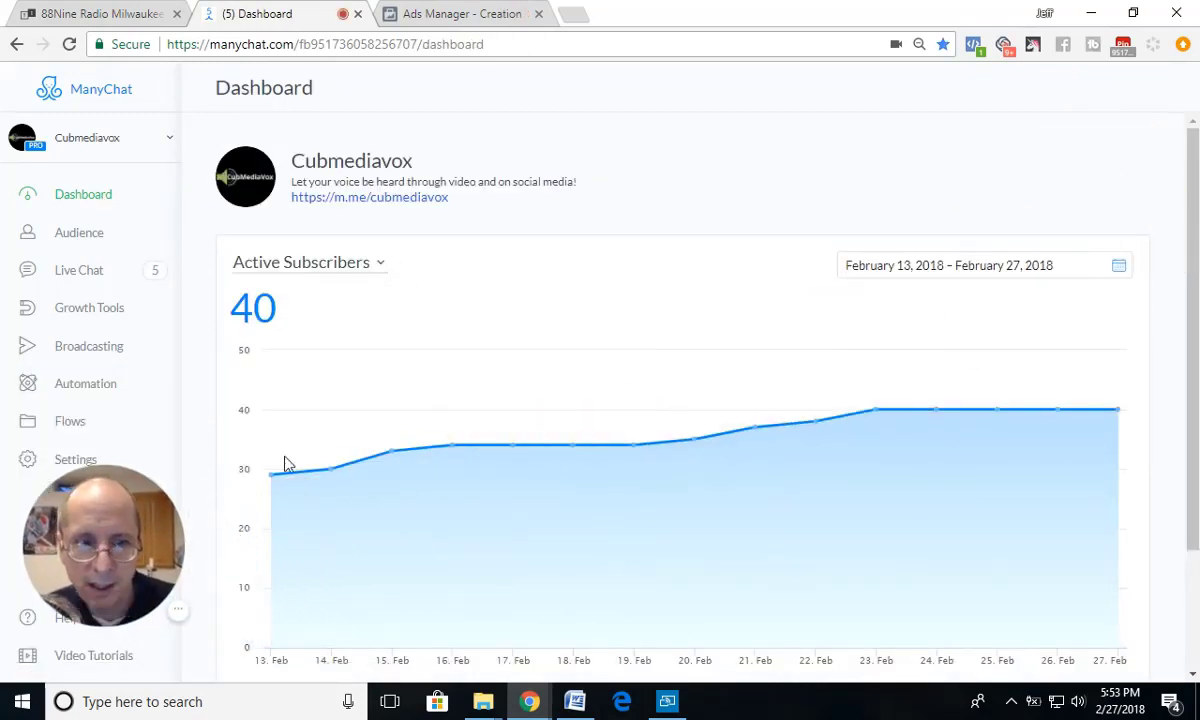